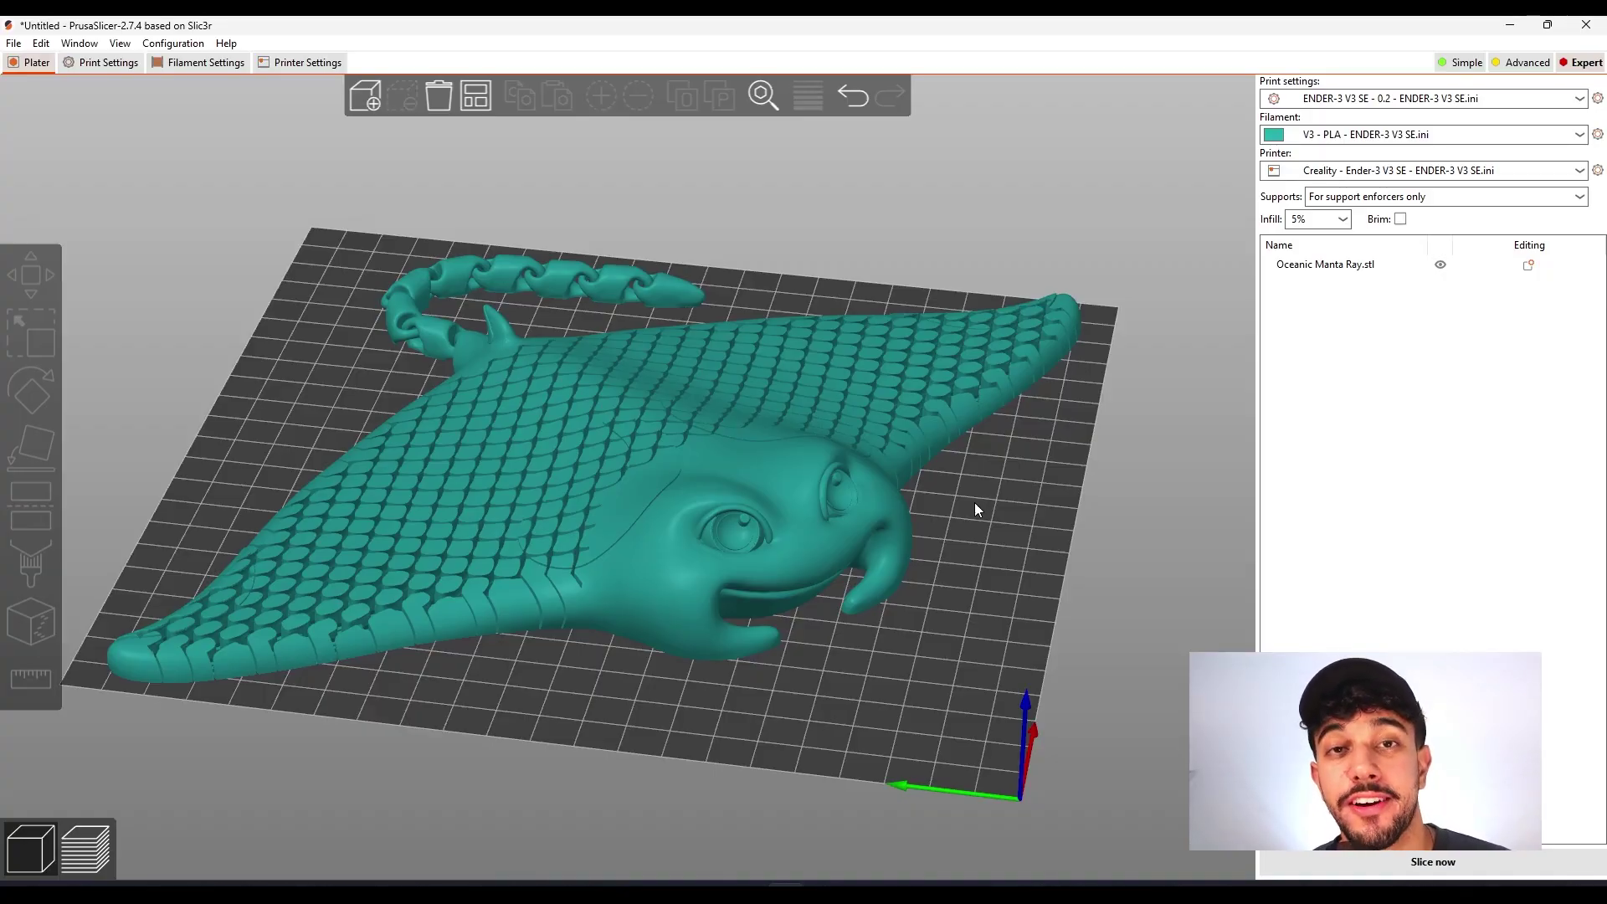
Orbit around the manta ray model to inspect its head and underside
drag(976, 505, 919, 595)
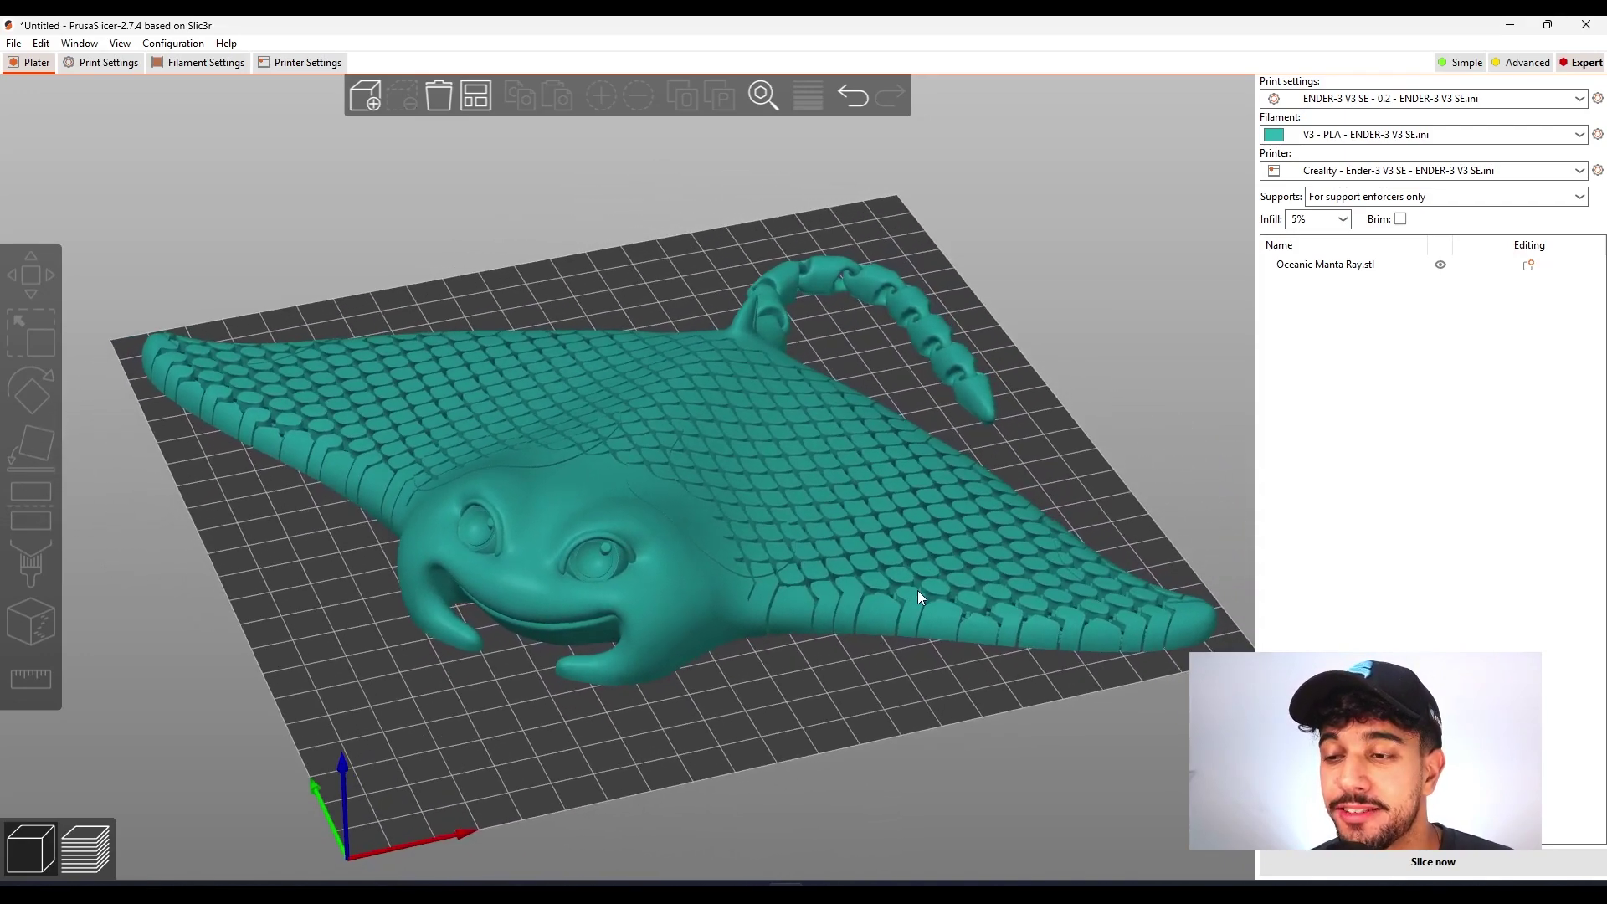
click(918, 590)
scroll(663, 670, up, 5)
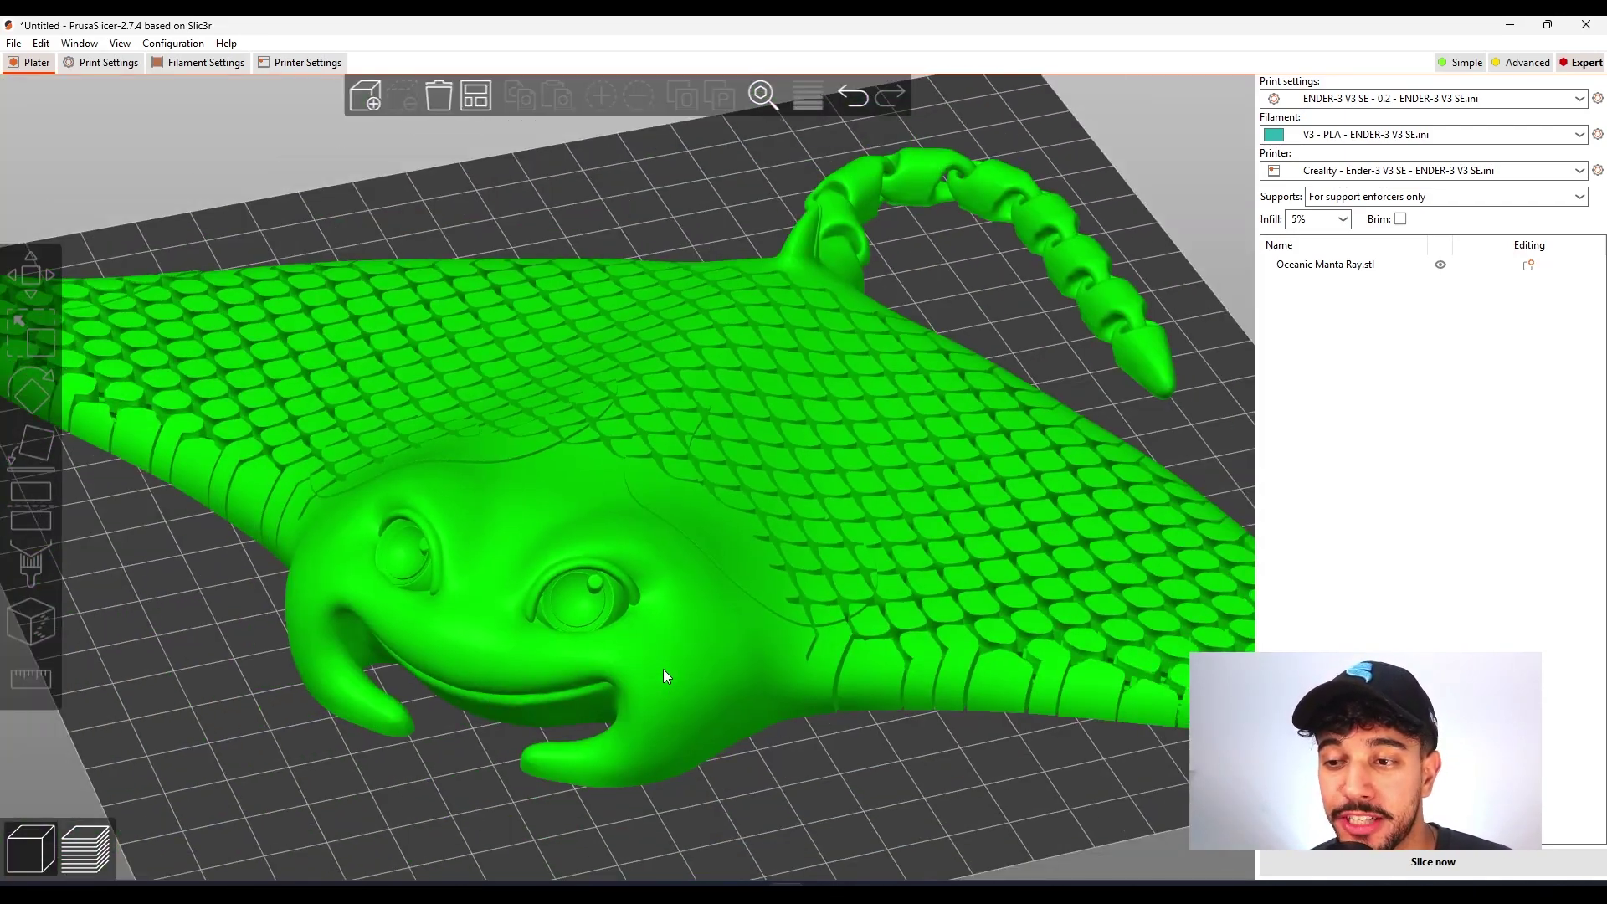
scroll(663, 669, down, 5)
click(768, 736)
drag(769, 735, 827, 720)
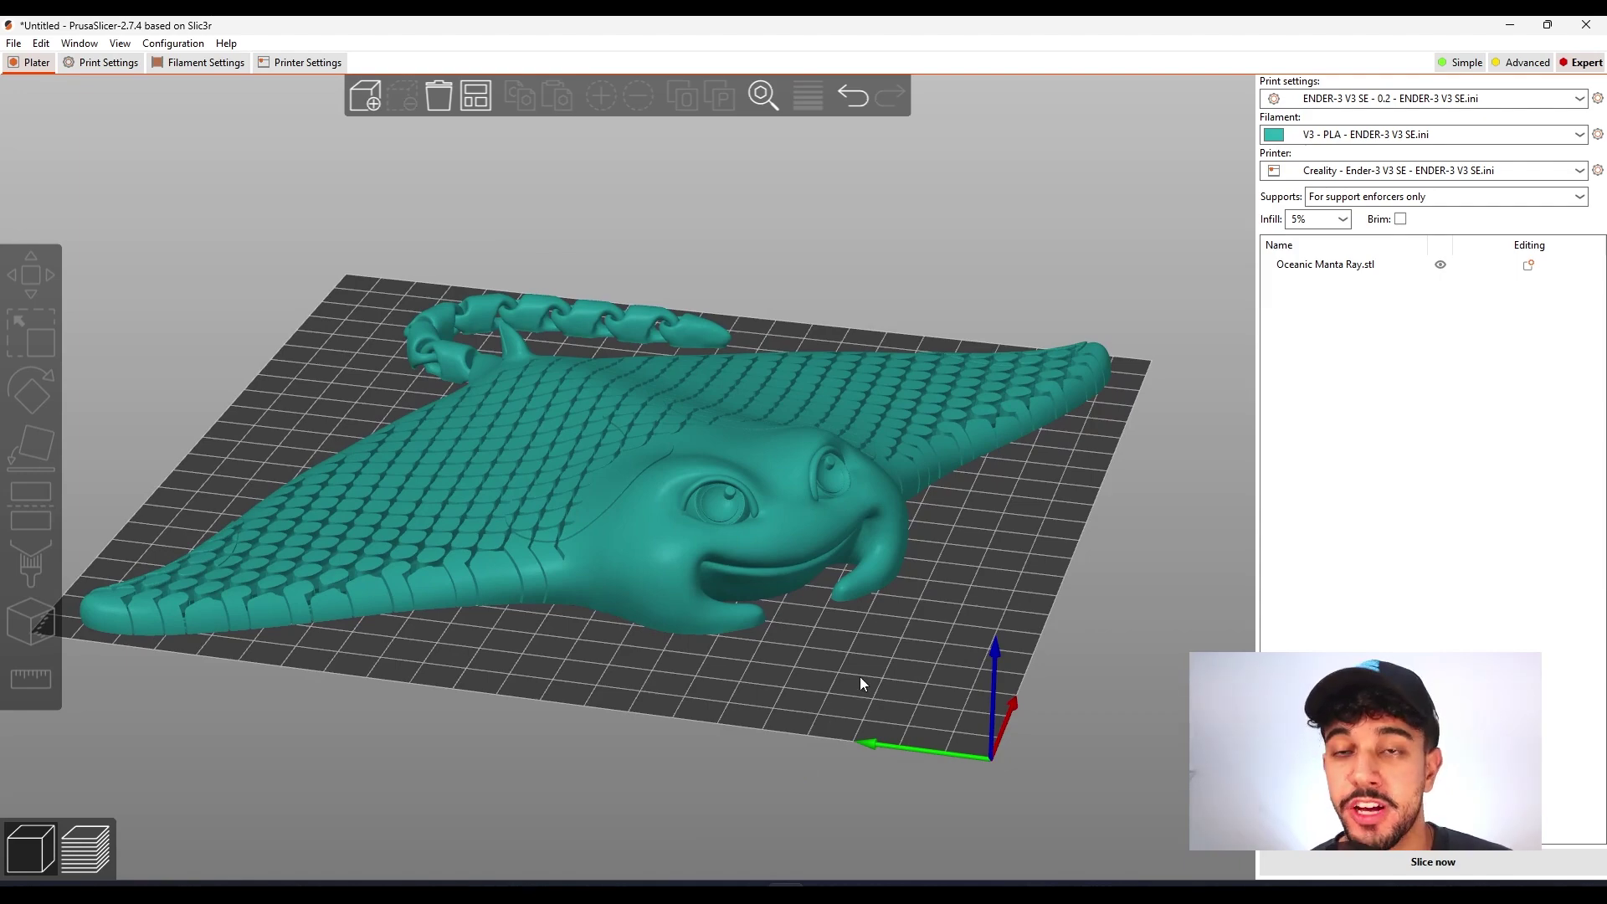
drag(851, 665, 882, 586)
click(776, 574)
scroll(640, 514, up, 10)
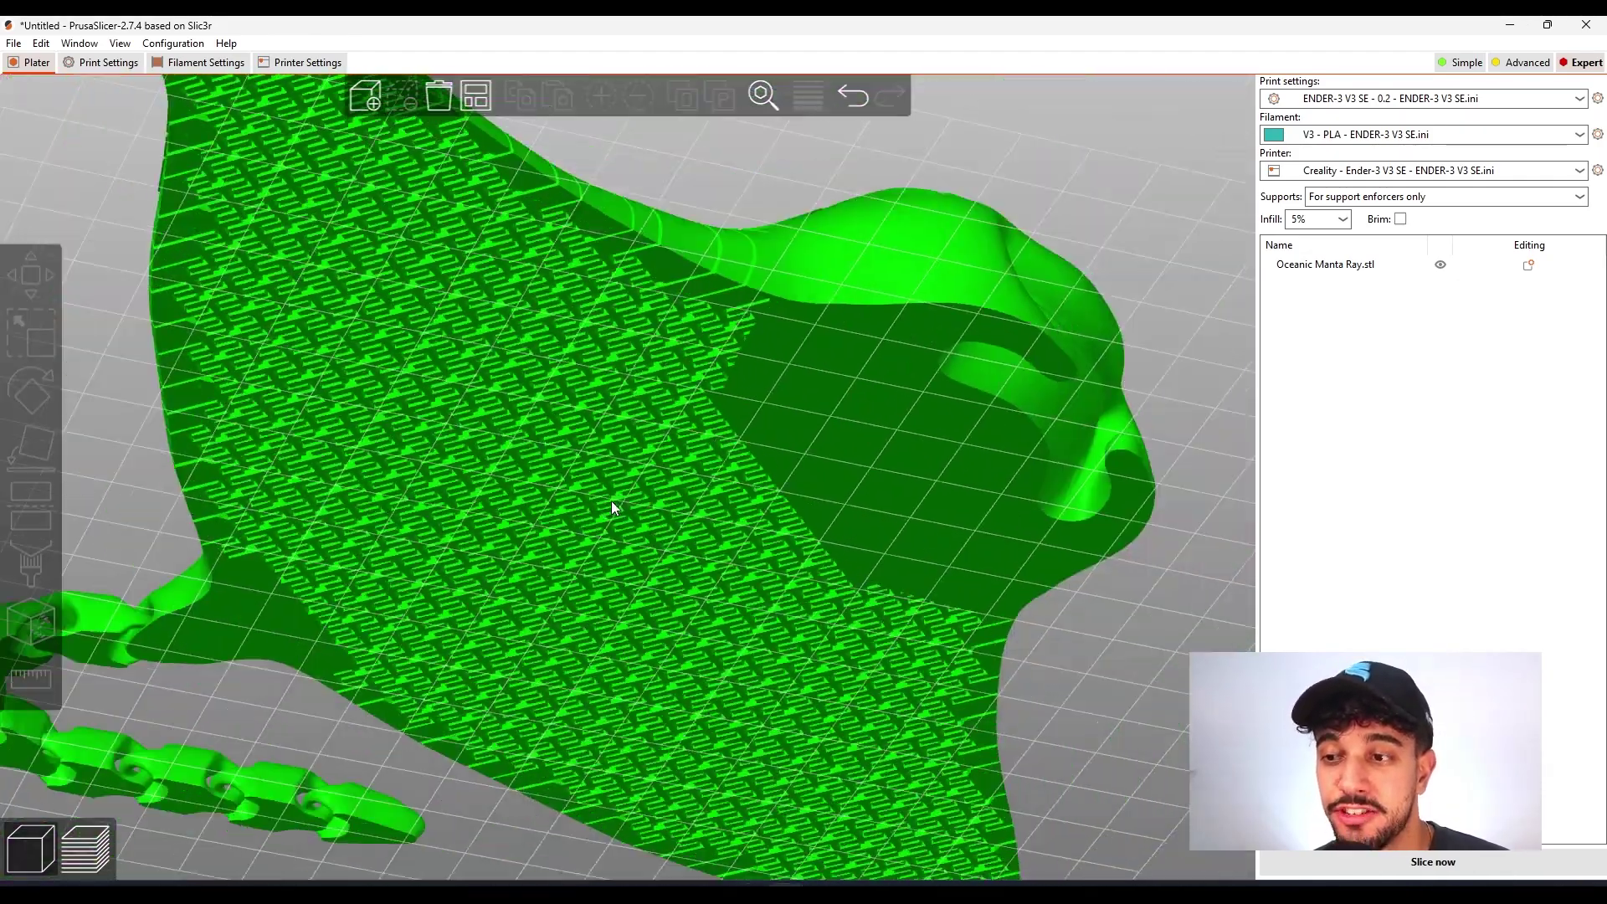
scroll(636, 519, down, 10)
click(961, 561)
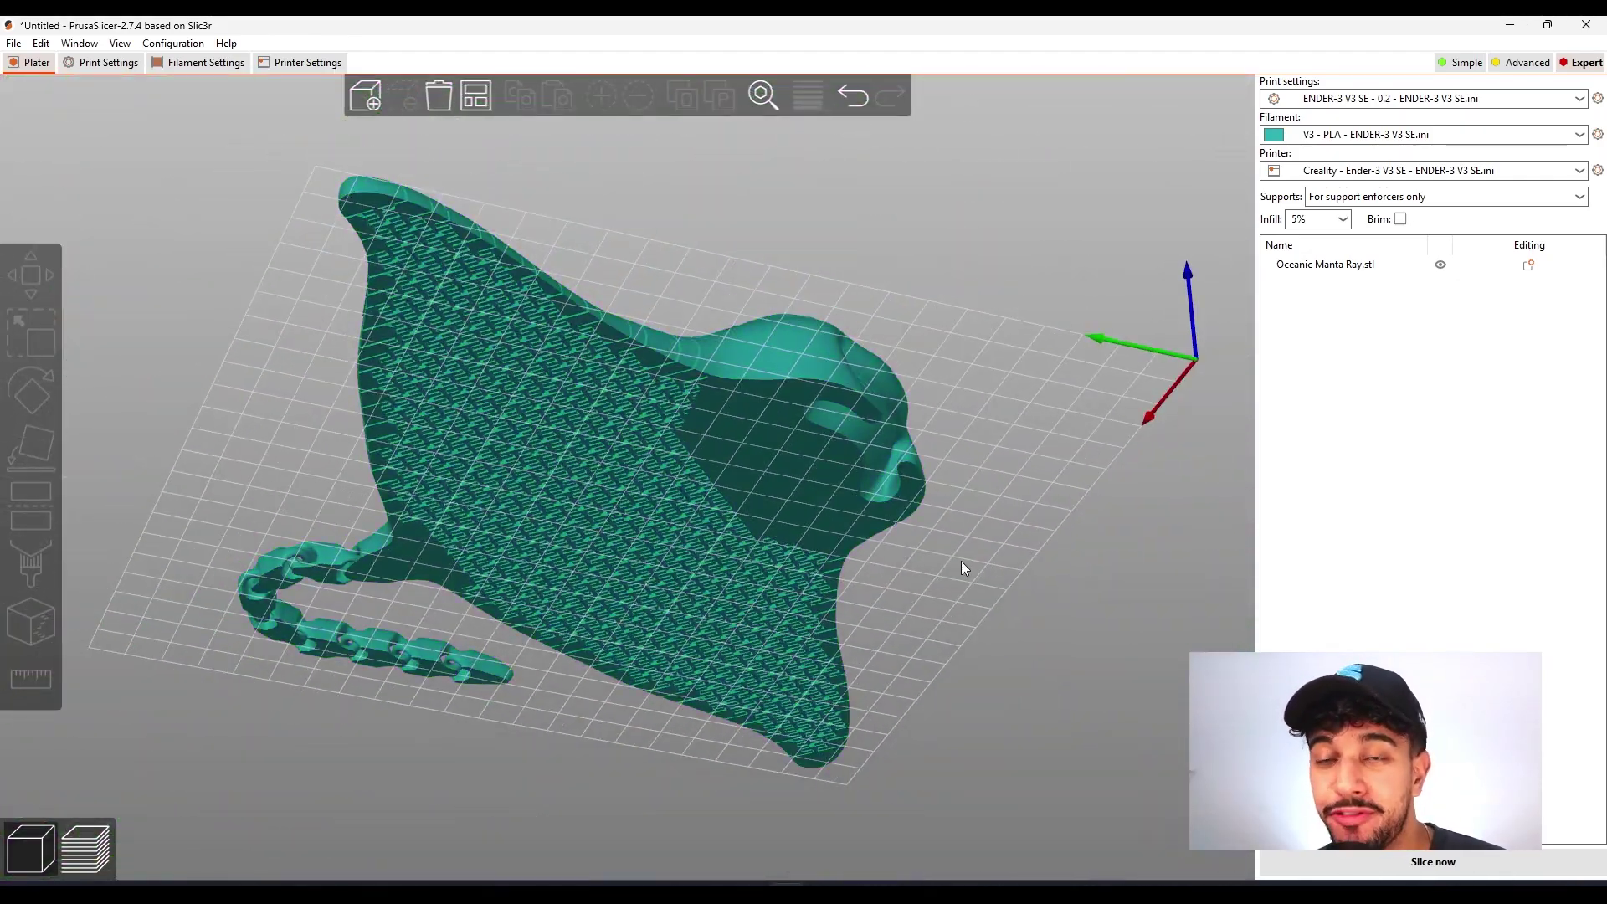
drag(961, 561, 852, 636)
click(852, 636)
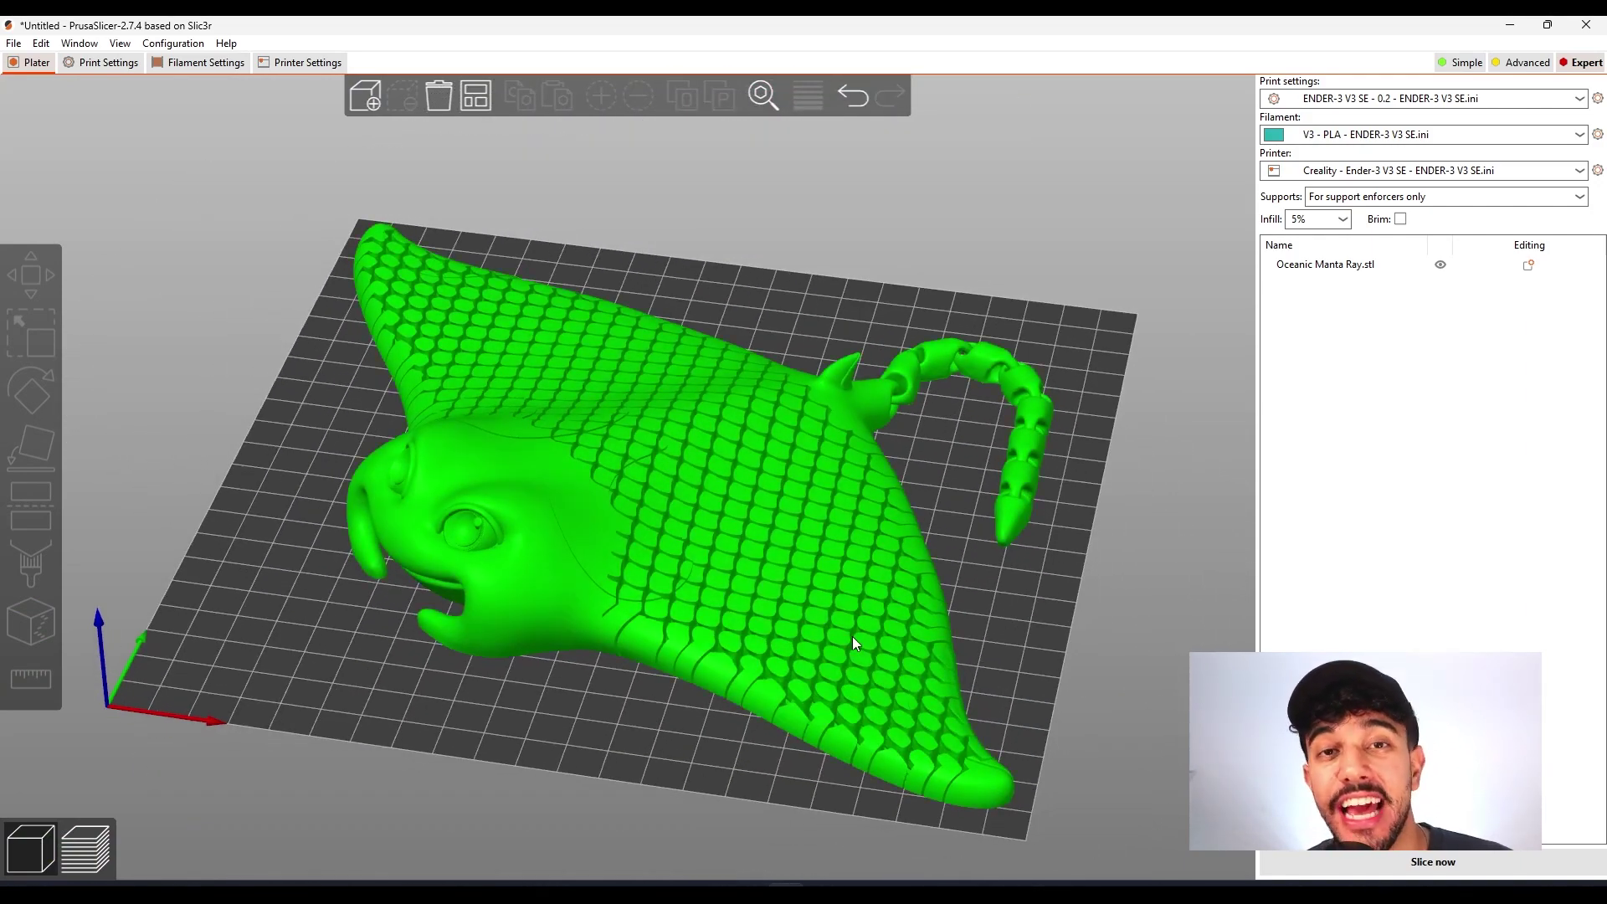
drag(852, 636, 936, 566)
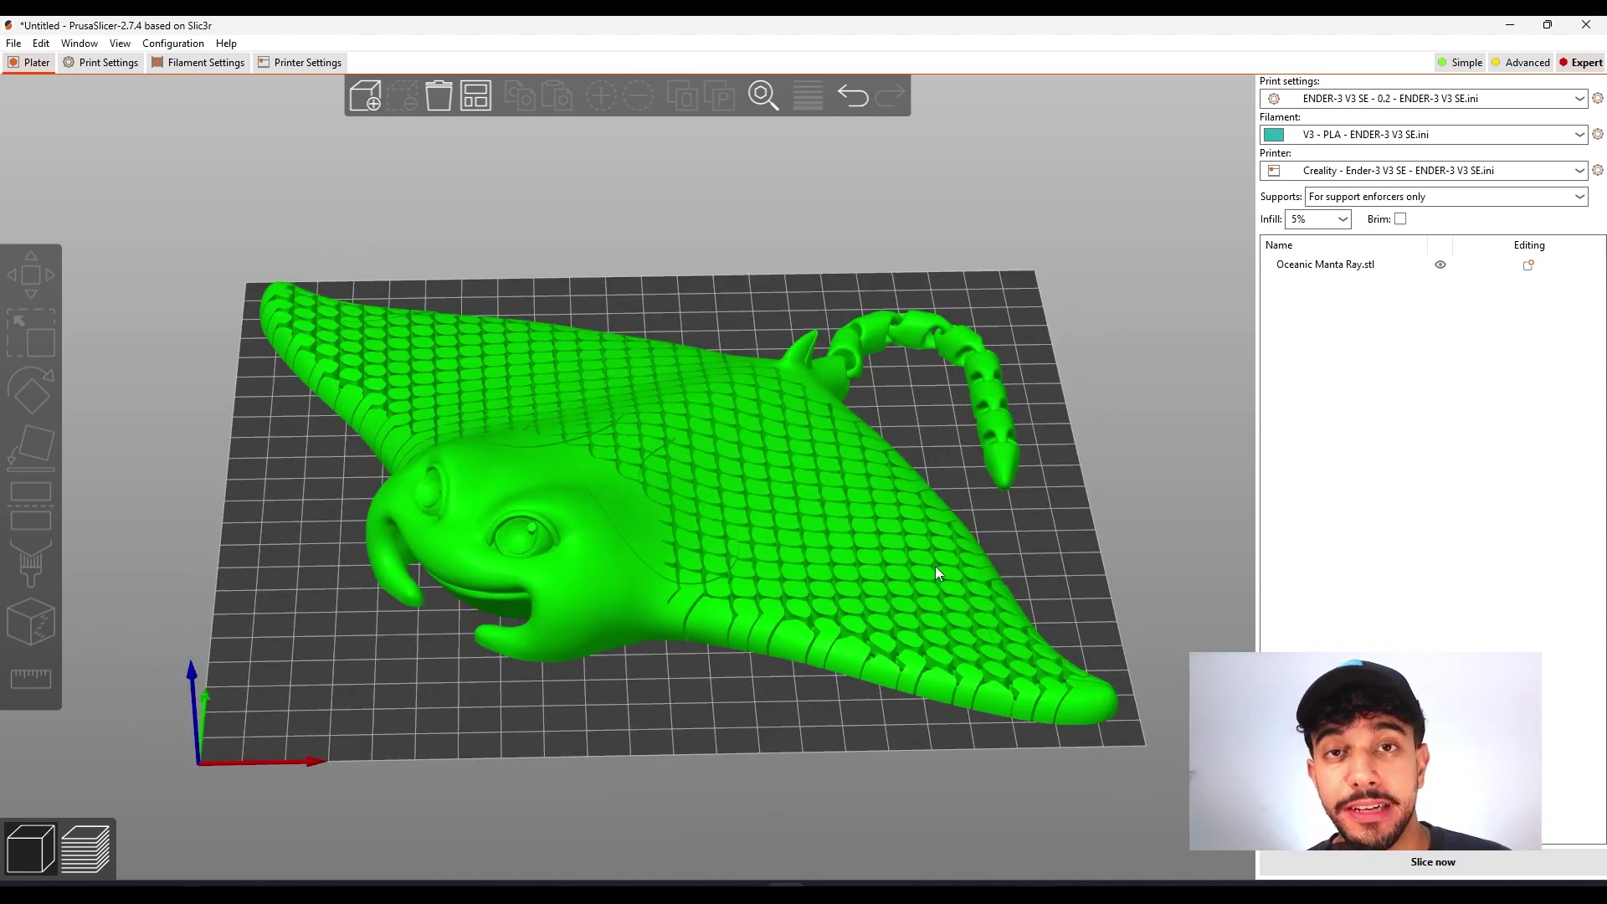
In Print Settings, set layer height and first layer height to 0.16 mm, then view Infill
key(ctrl+2)
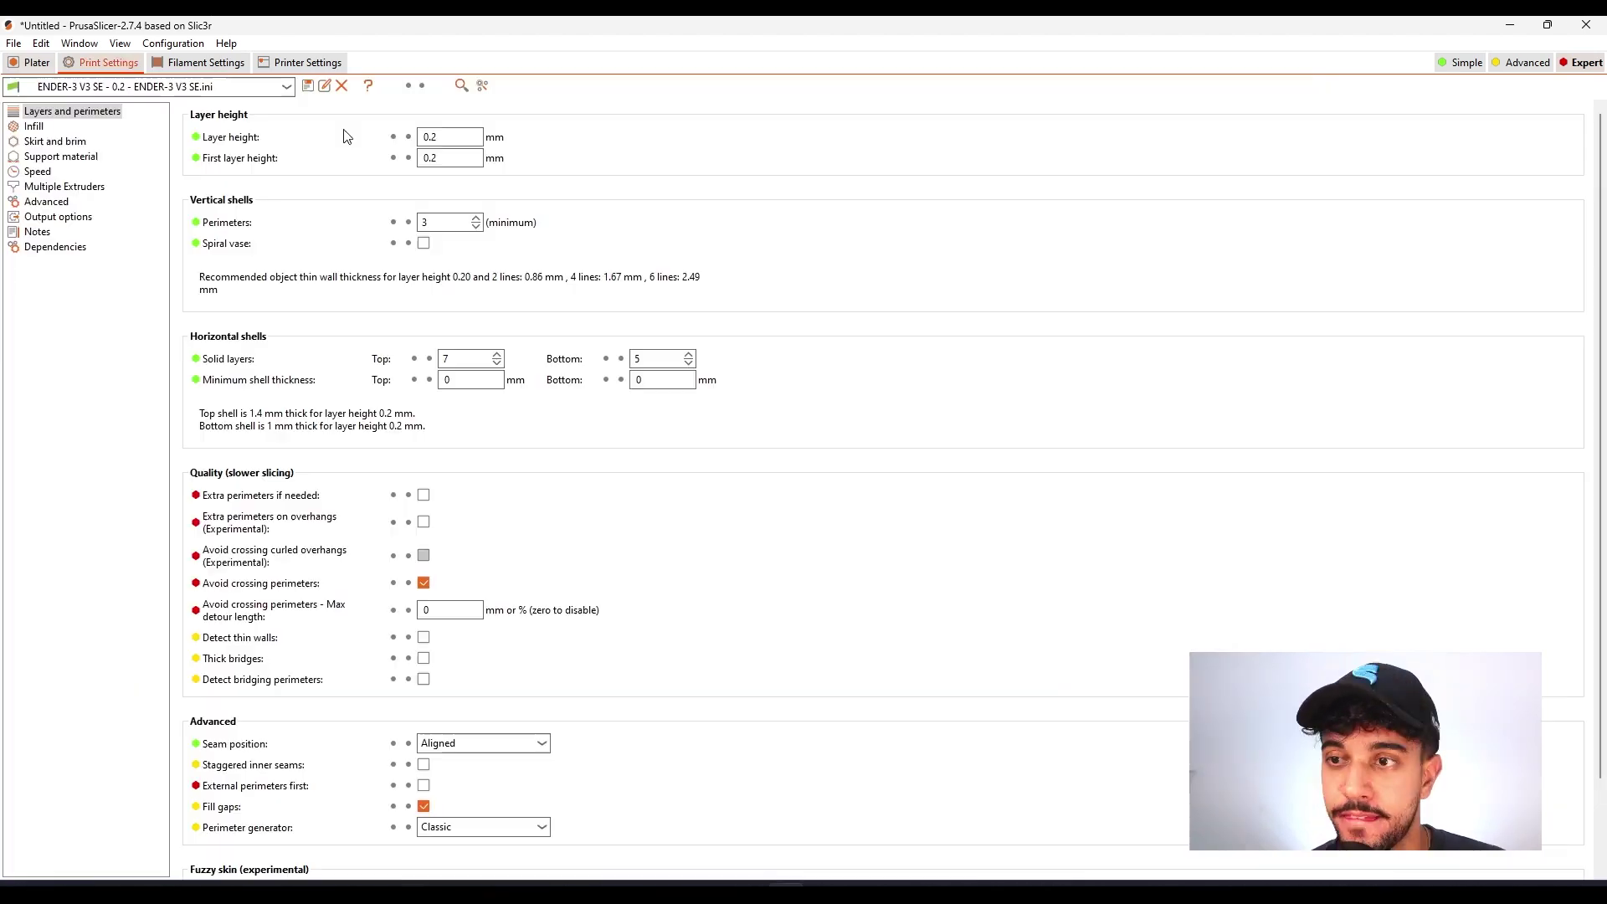
click(448, 135)
key(BackSpace)
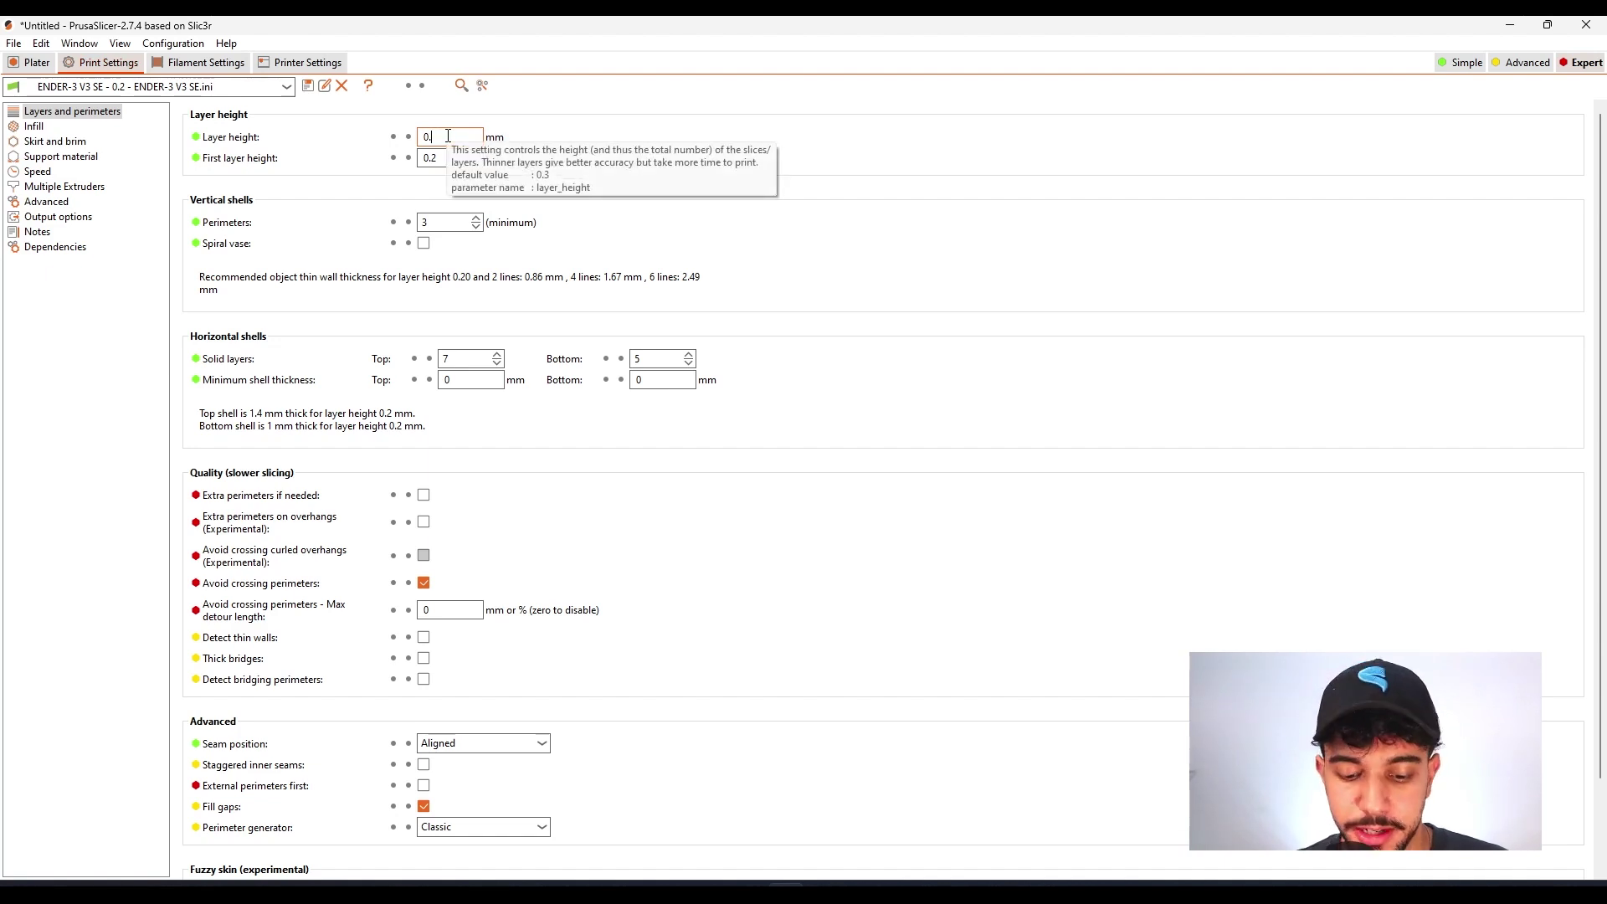
text(16)
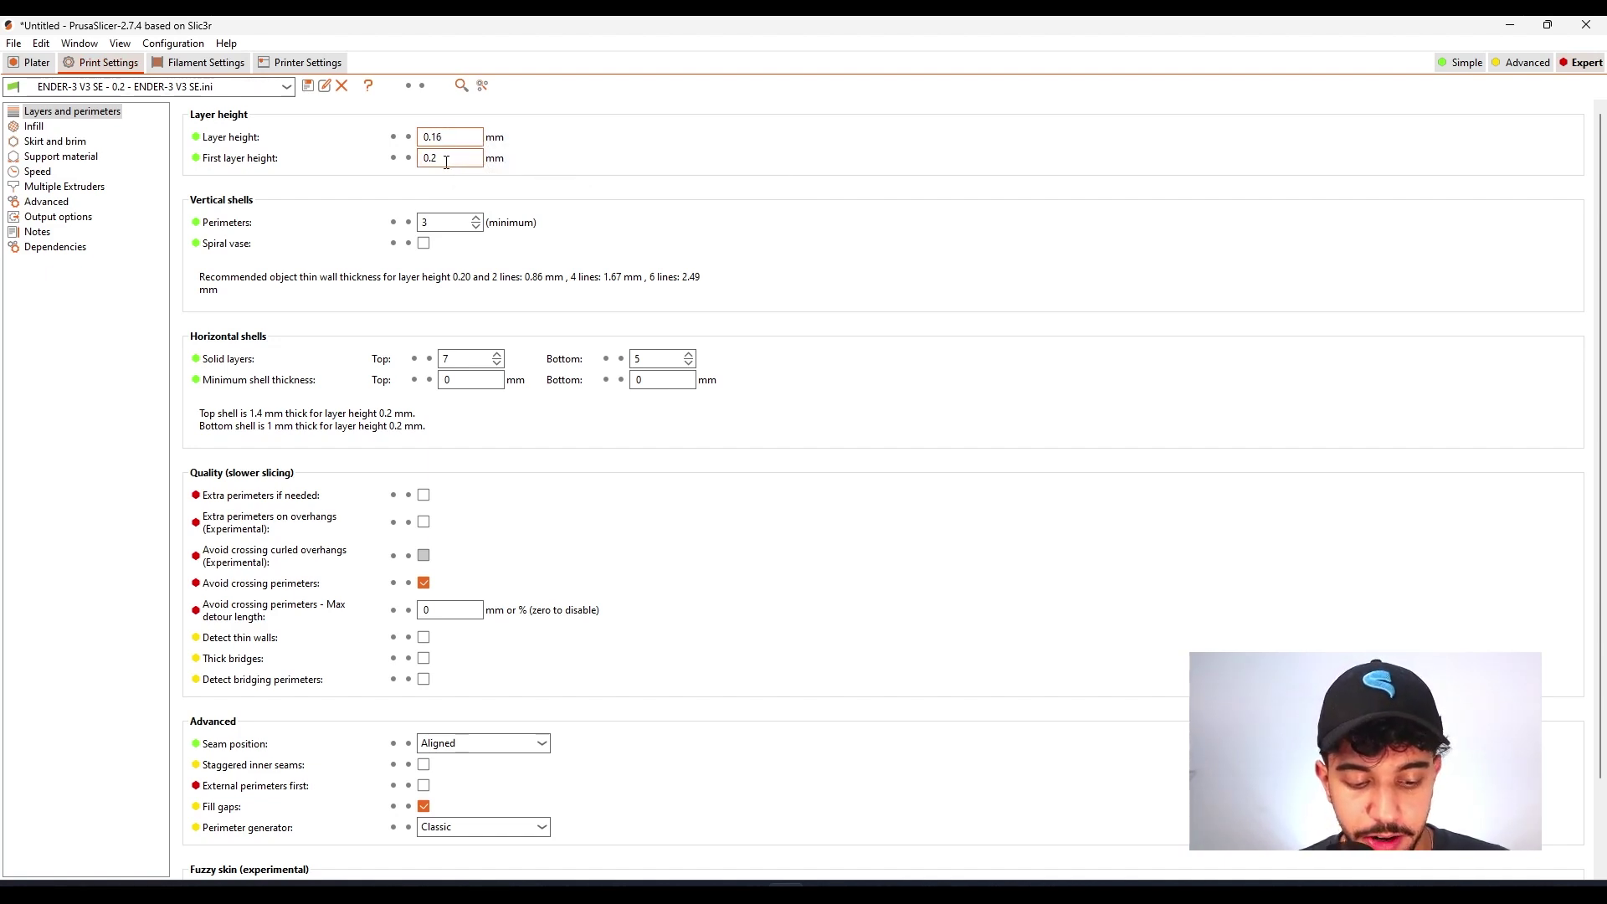
click(447, 162)
key(BackSpace)
text(16)
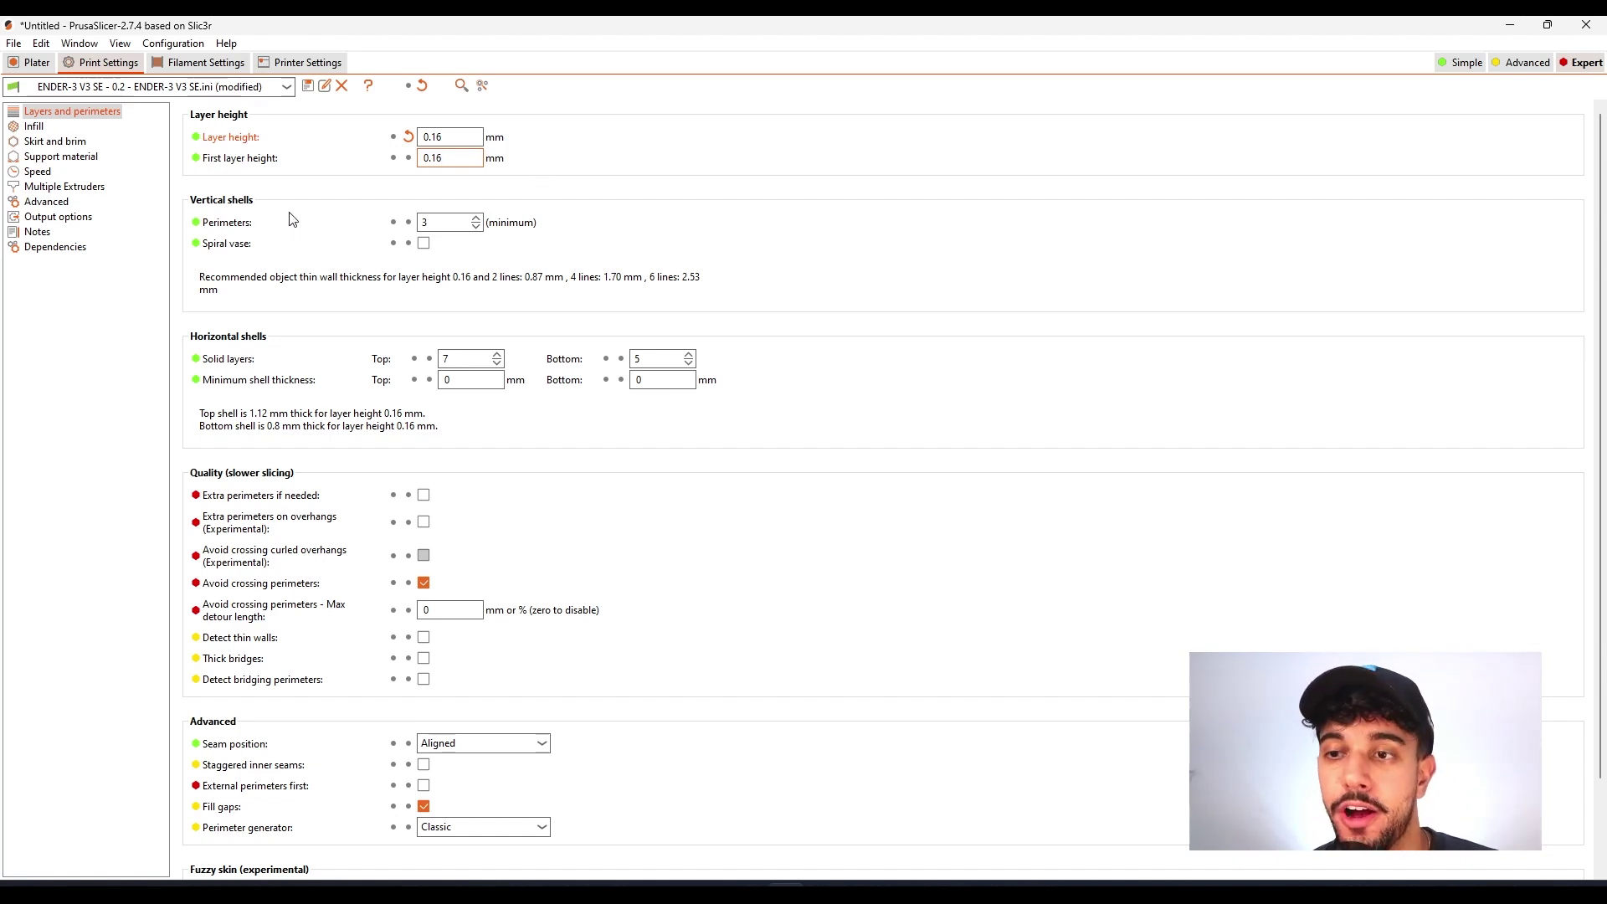
mouse_move(450, 223)
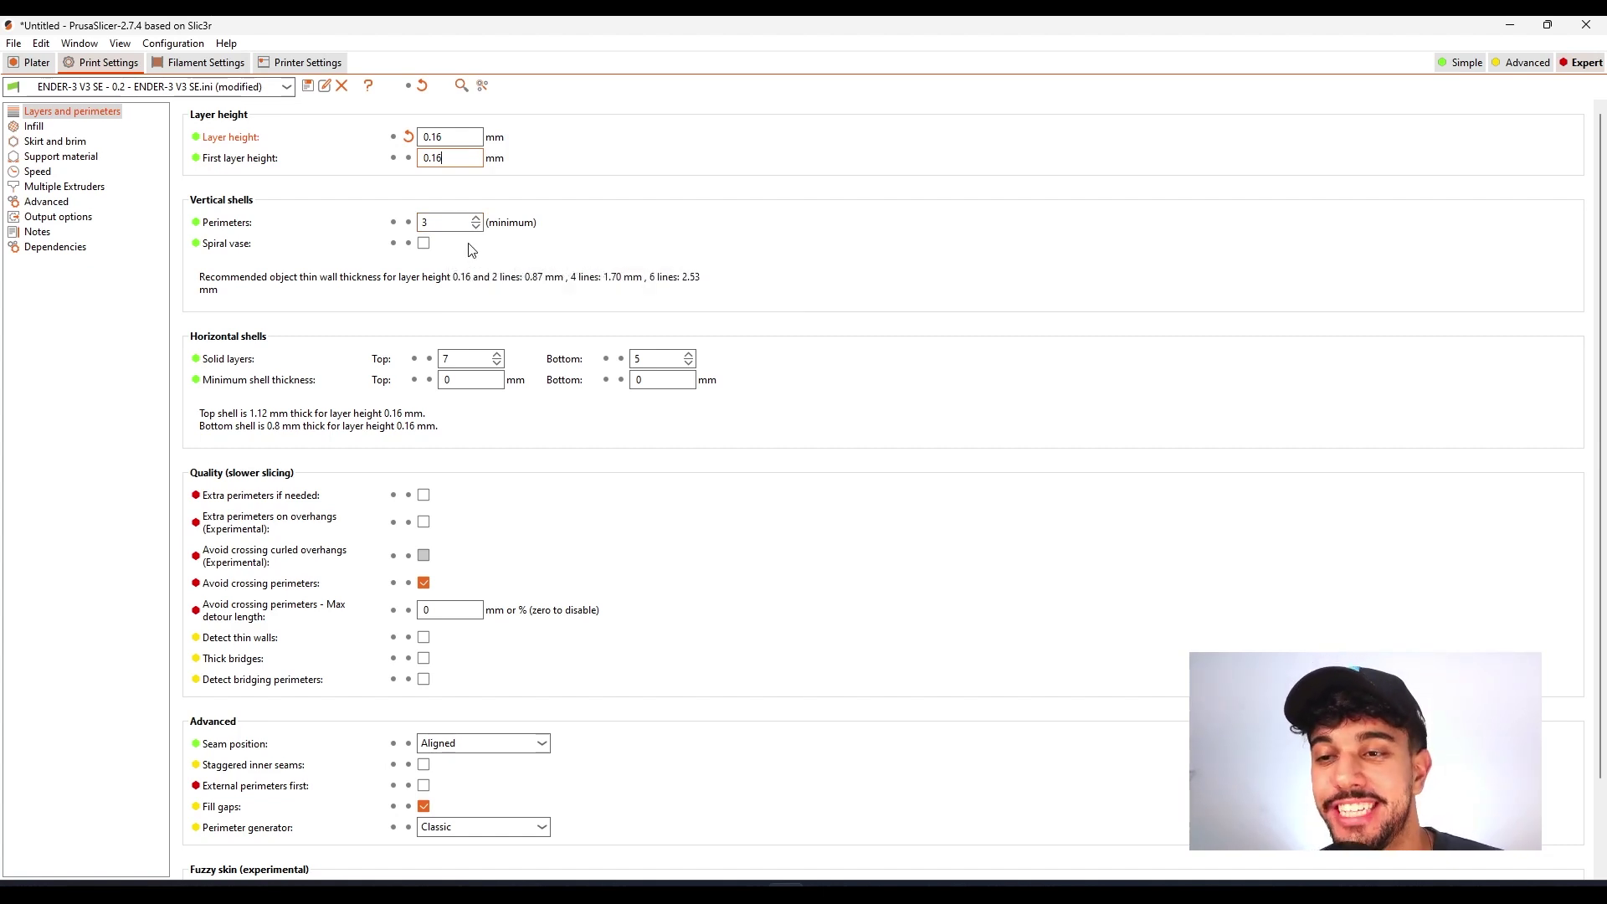
click(34, 127)
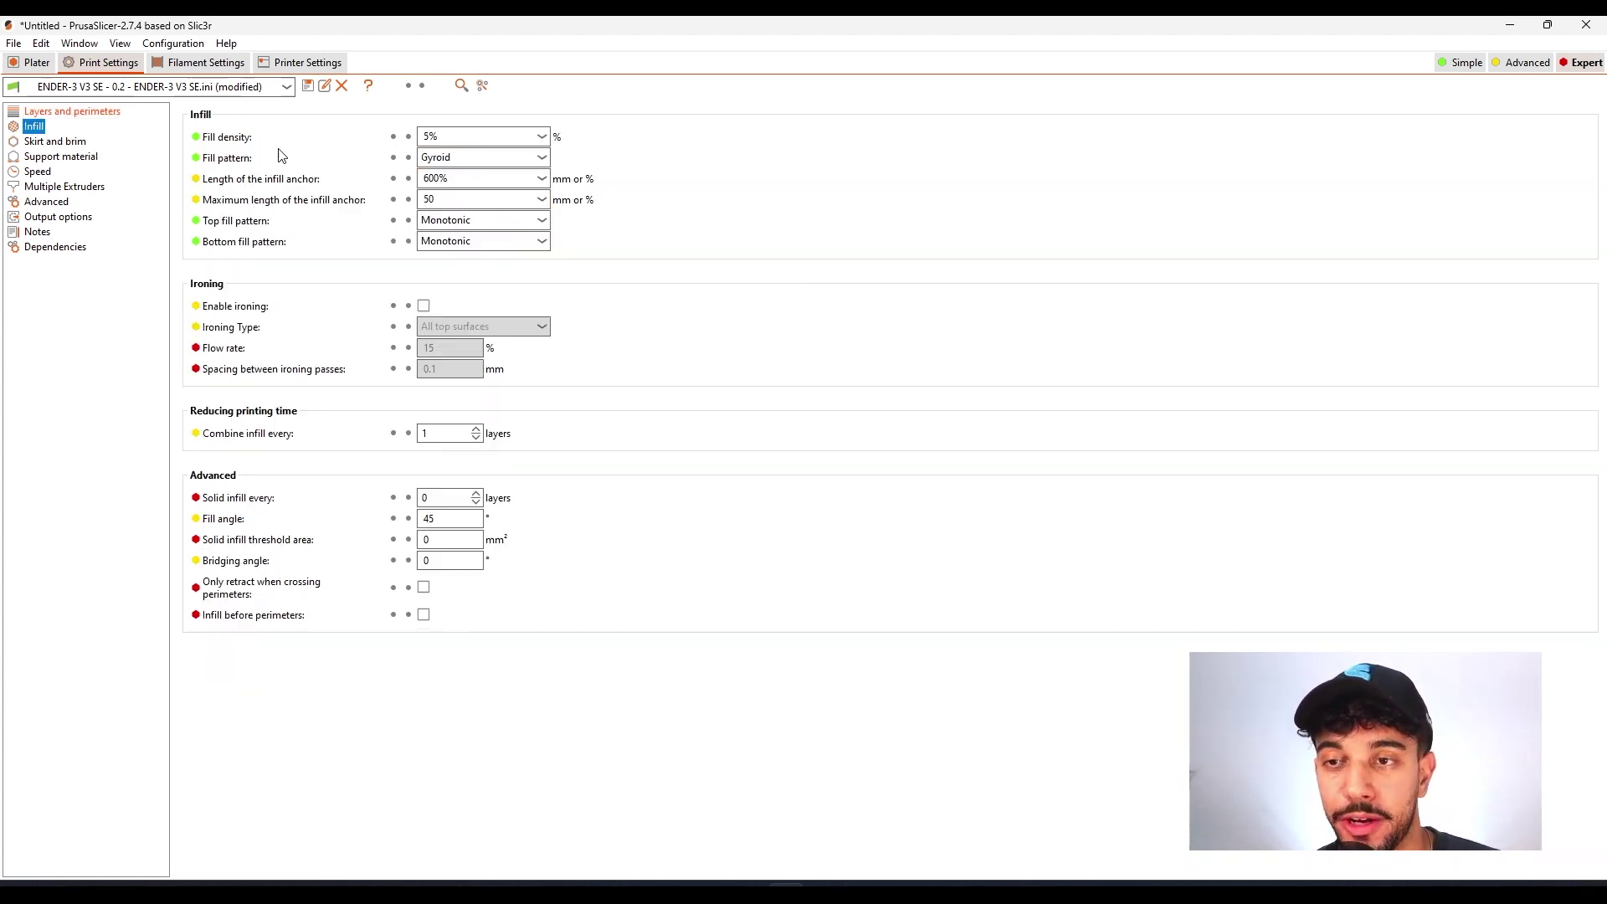
Change fill density from 5% to 10%, then check the Skirt and brim page
double_click(428, 137)
text(10)
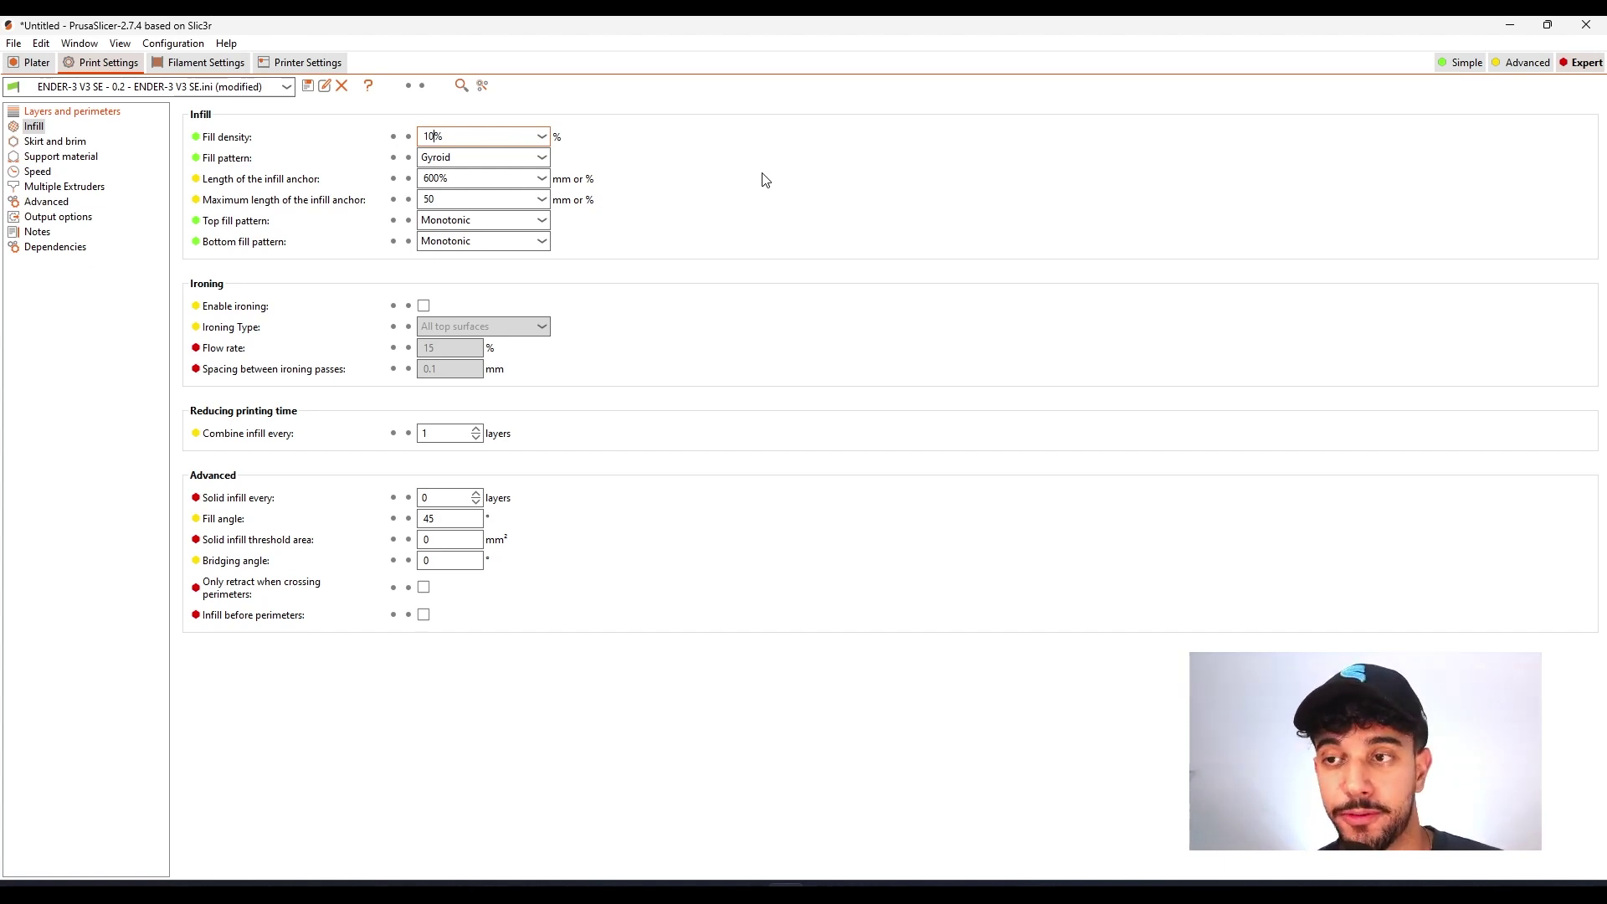
click(75, 142)
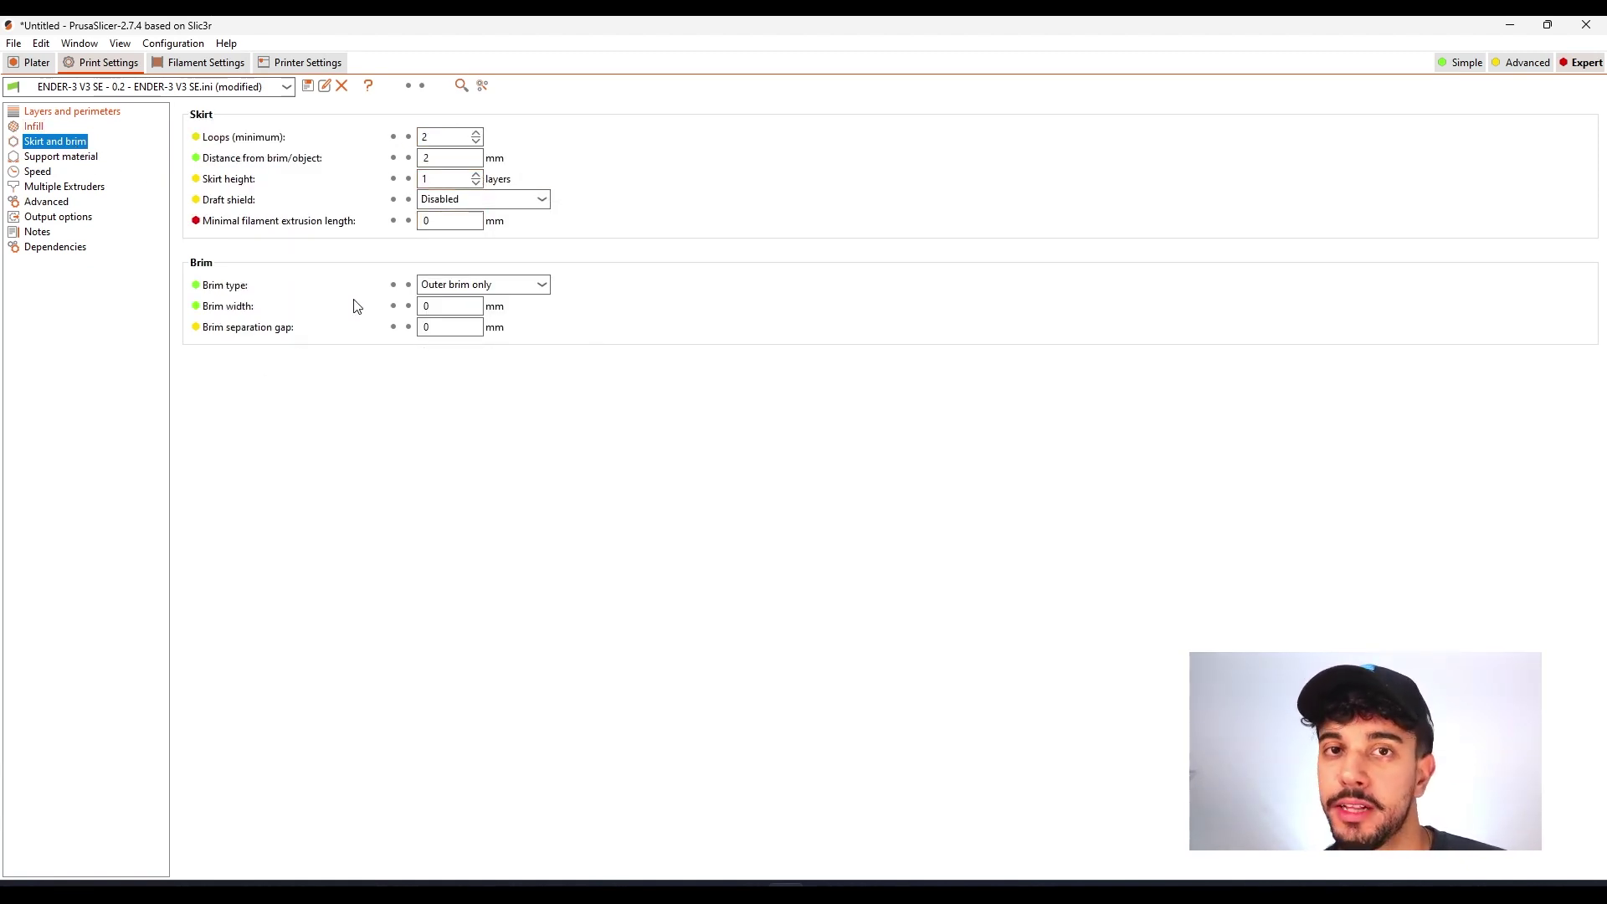
click(34, 62)
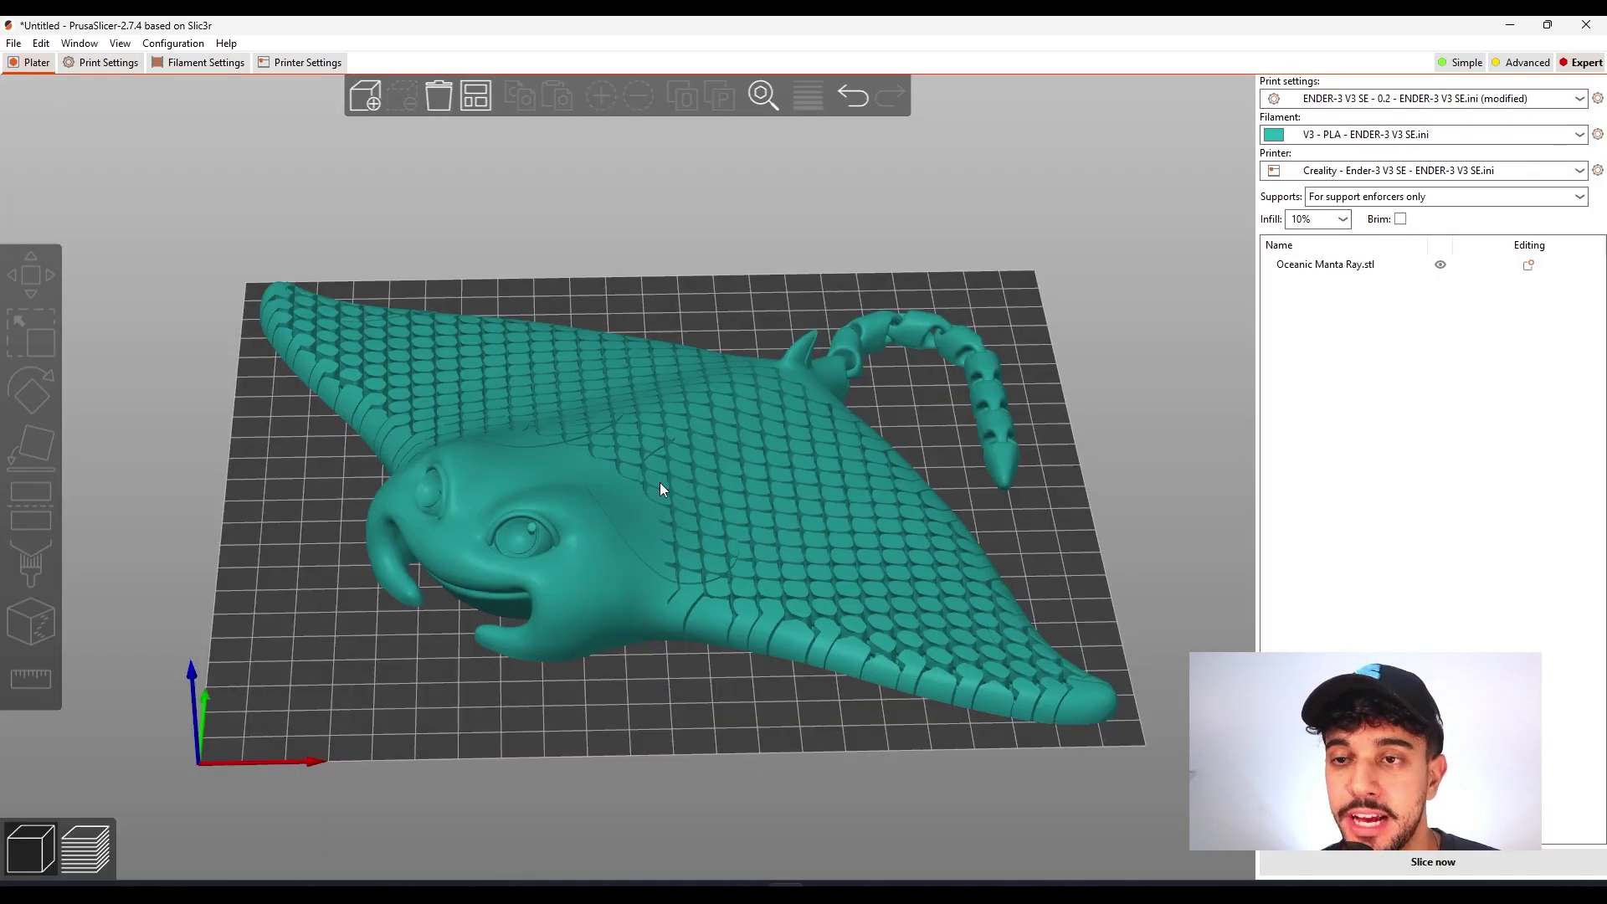
drag(752, 678, 1012, 593)
scroll(678, 457, up, 8)
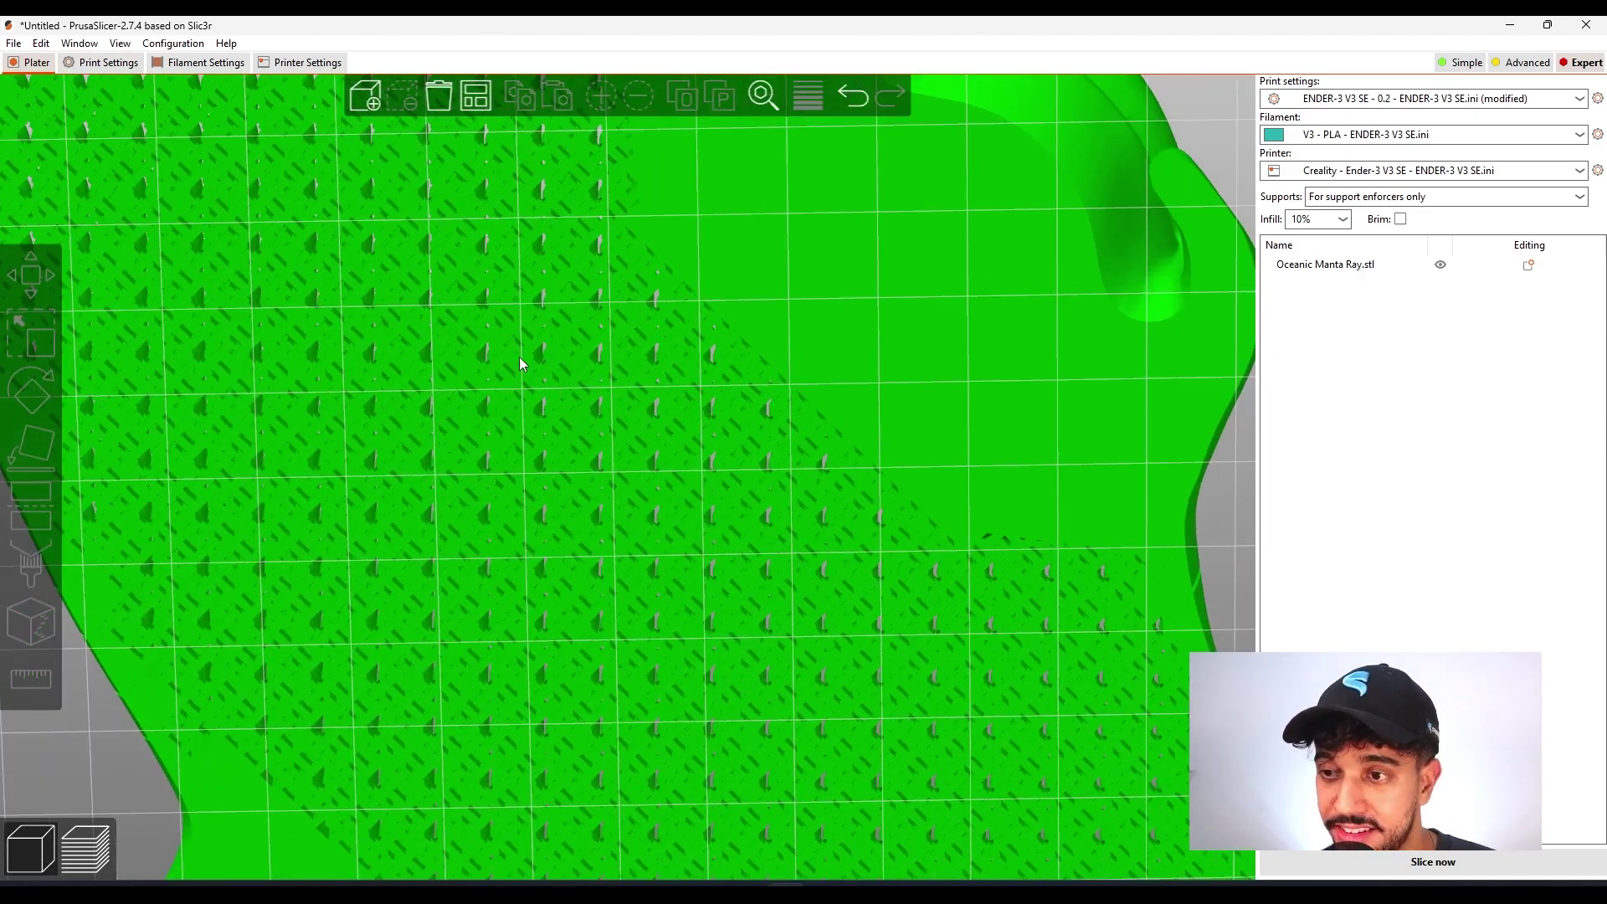
scroll(519, 357, down, 6)
drag(720, 518, 981, 534)
scroll(562, 470, up, 5)
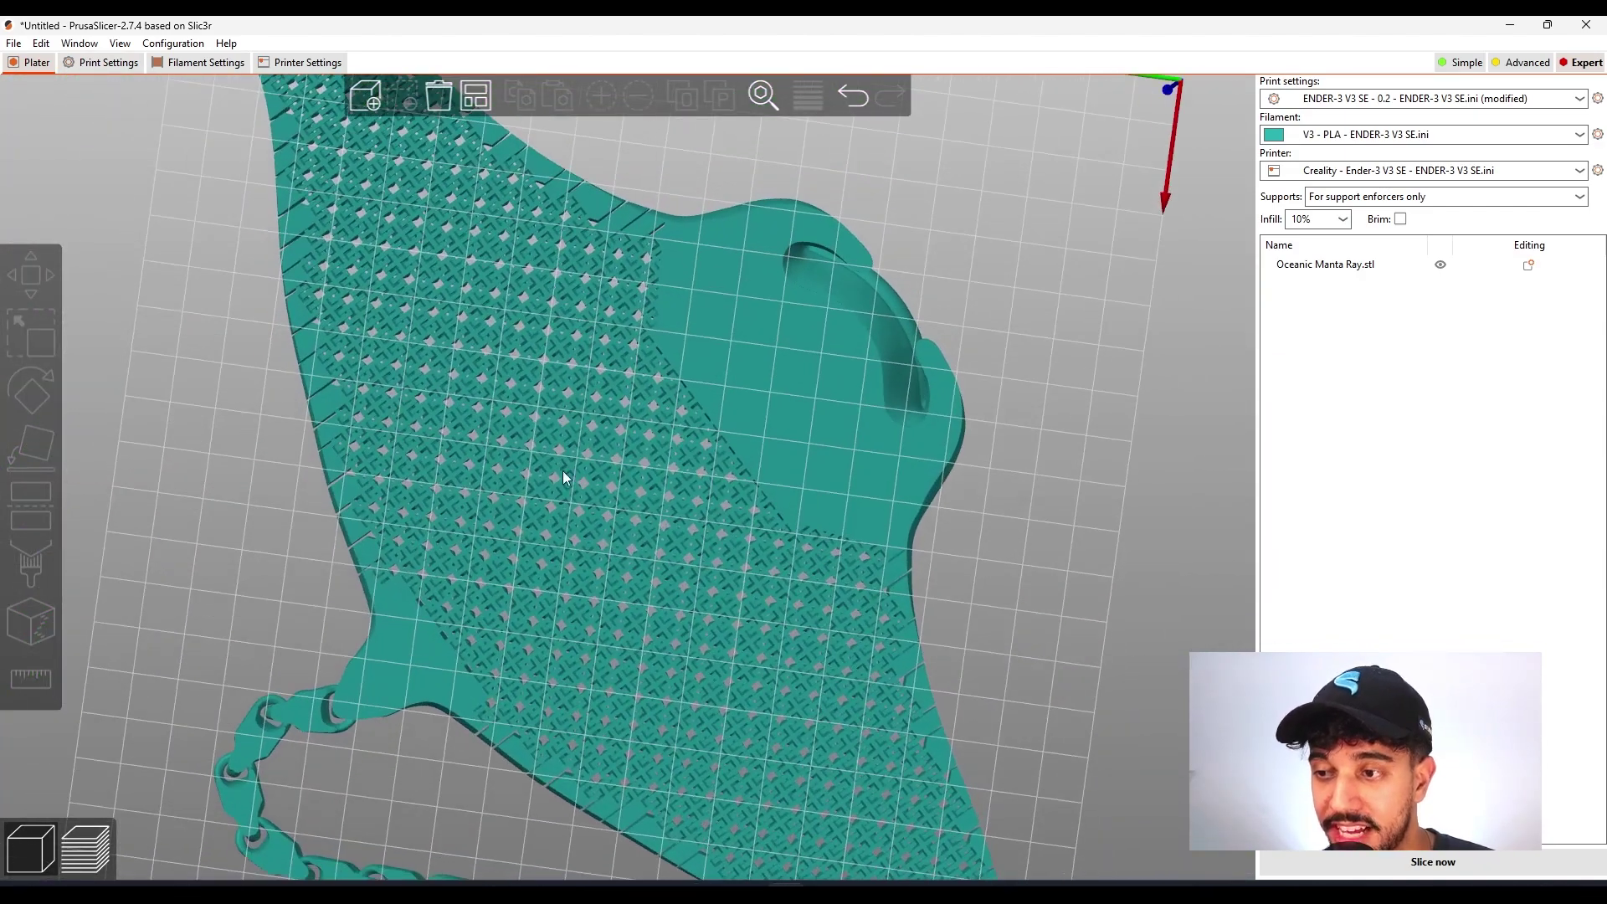
scroll(500, 442, up, 5)
scroll(502, 446, down, 5)
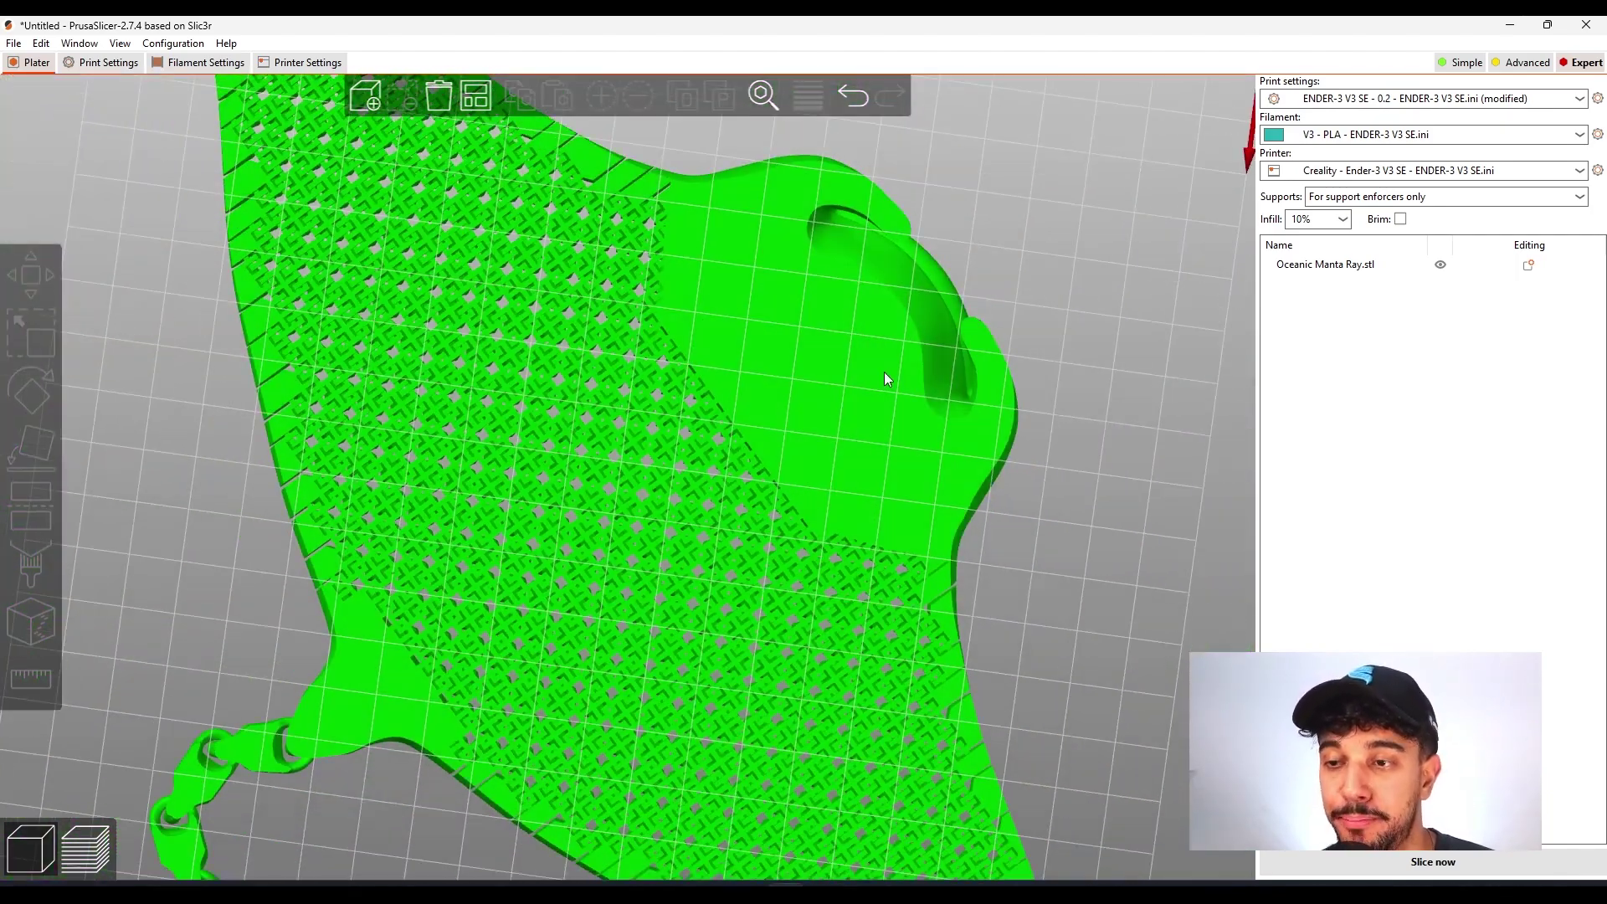
mouse_move(884, 374)
mouse_down()
mouse_move(1001, 288)
mouse_move(1038, 320)
mouse_move(857, 389)
mouse_up()
scroll(663, 466, up, 5)
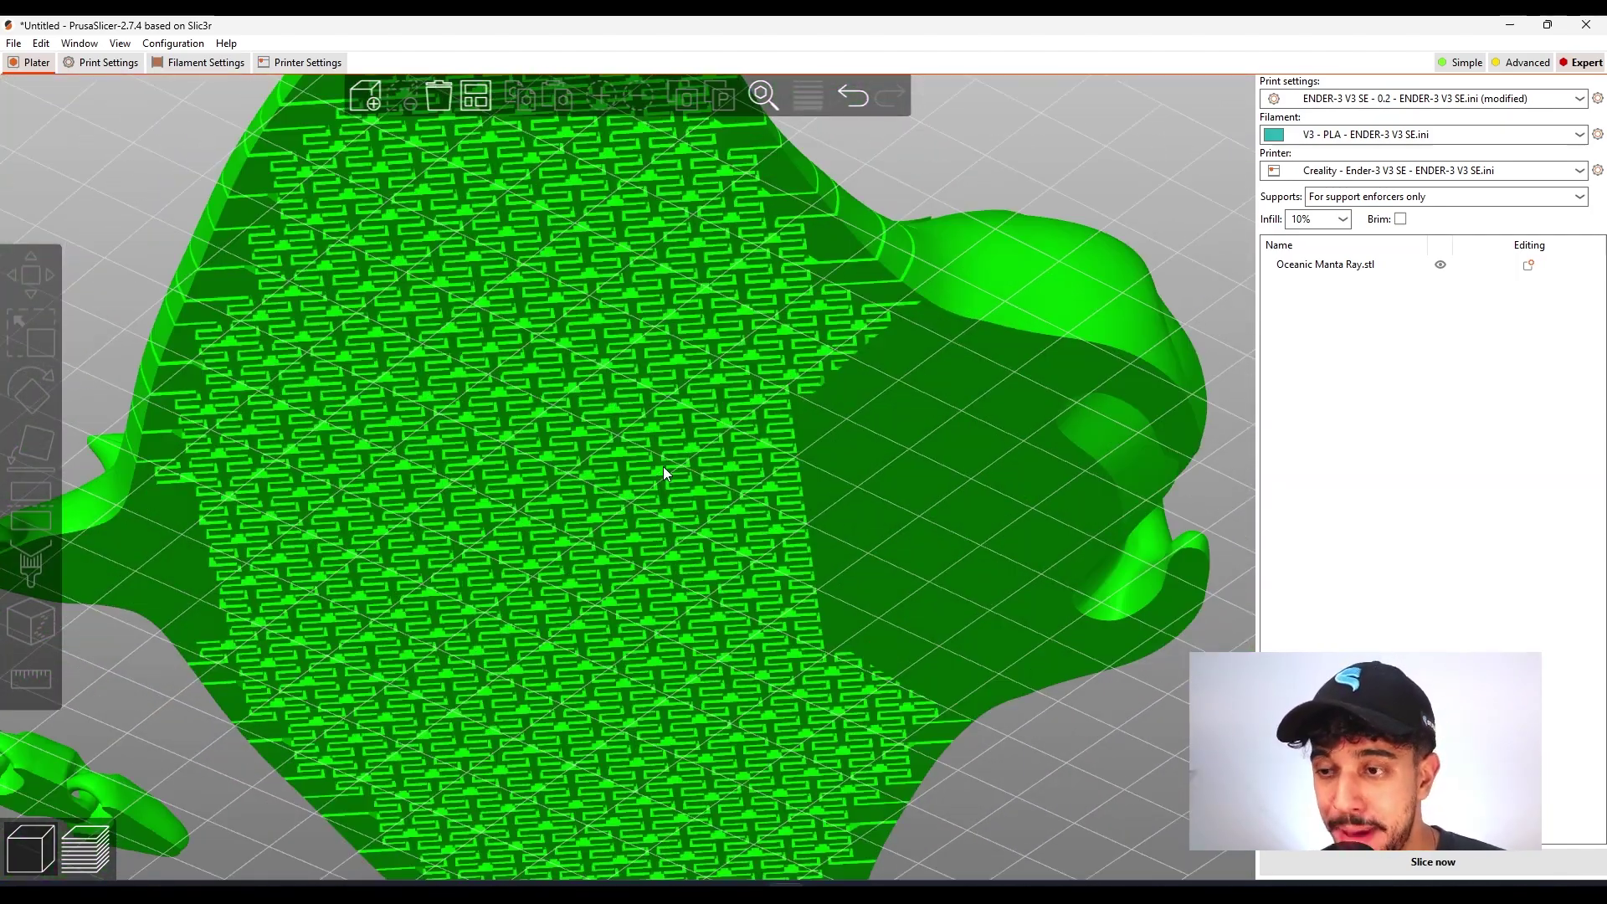
scroll(657, 456, up, 5)
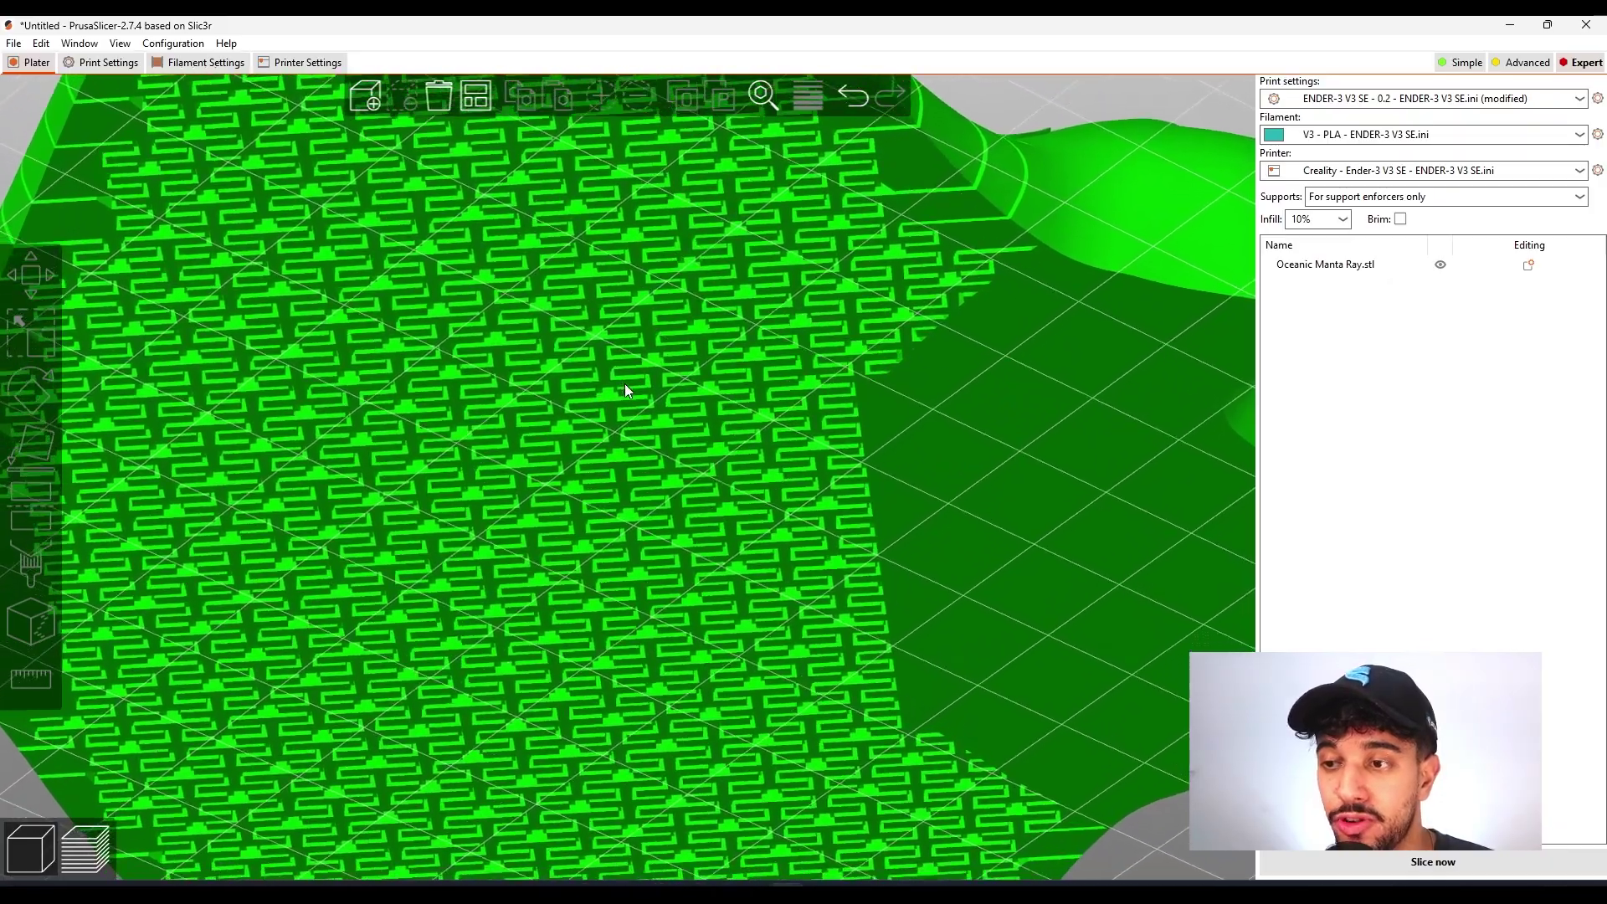
drag(625, 390, 755, 524)
scroll(952, 276, down, 8)
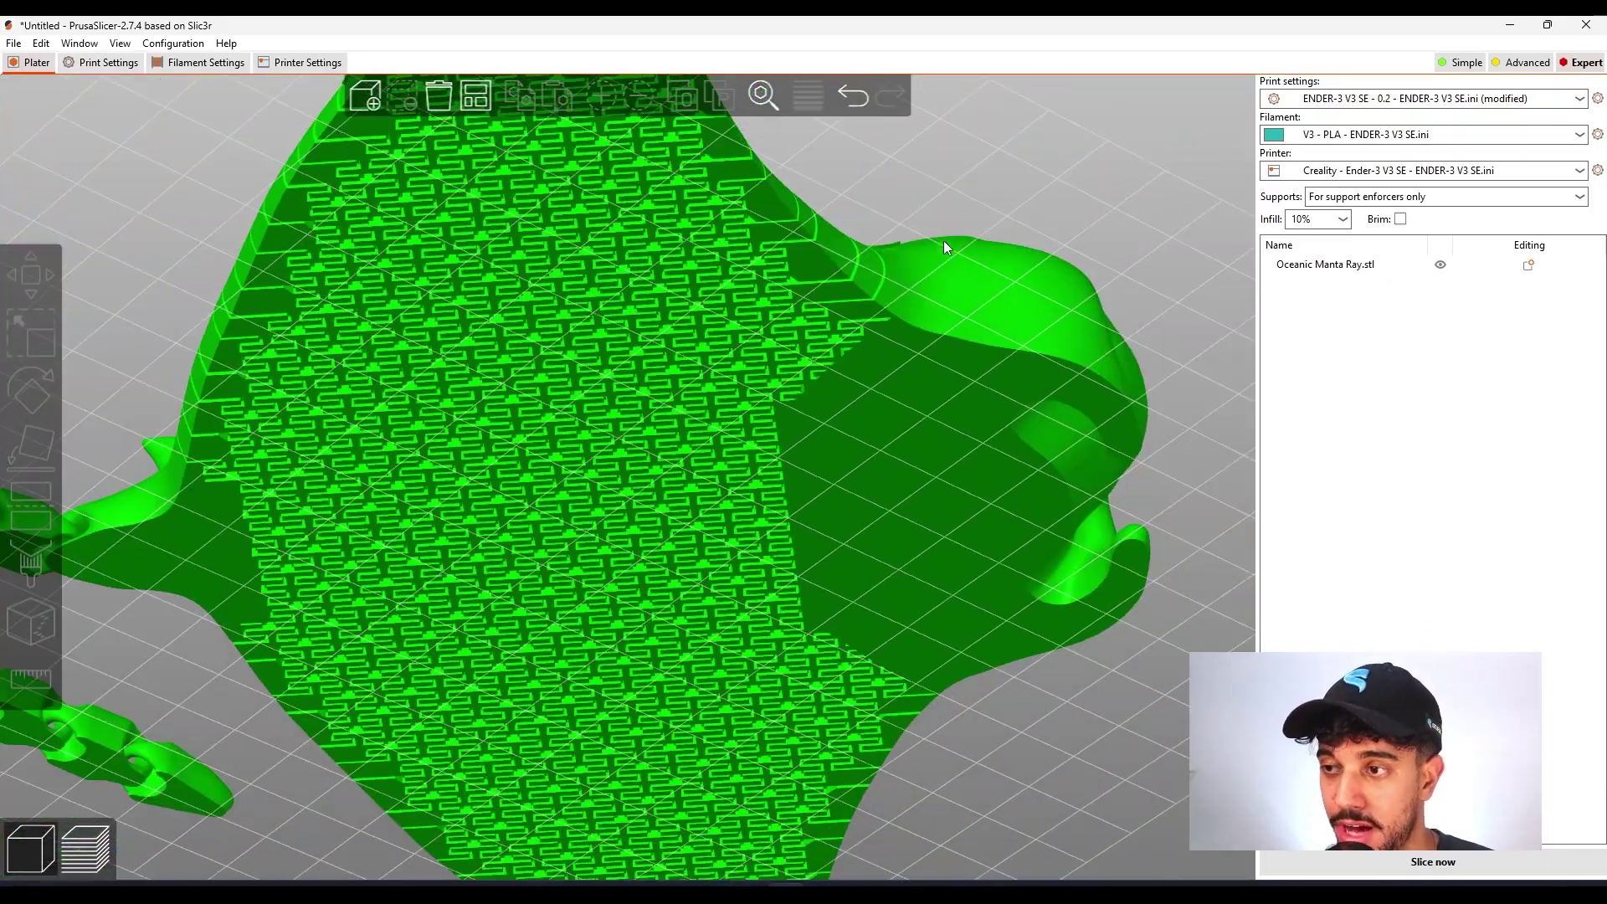
scroll(655, 462, up, 10)
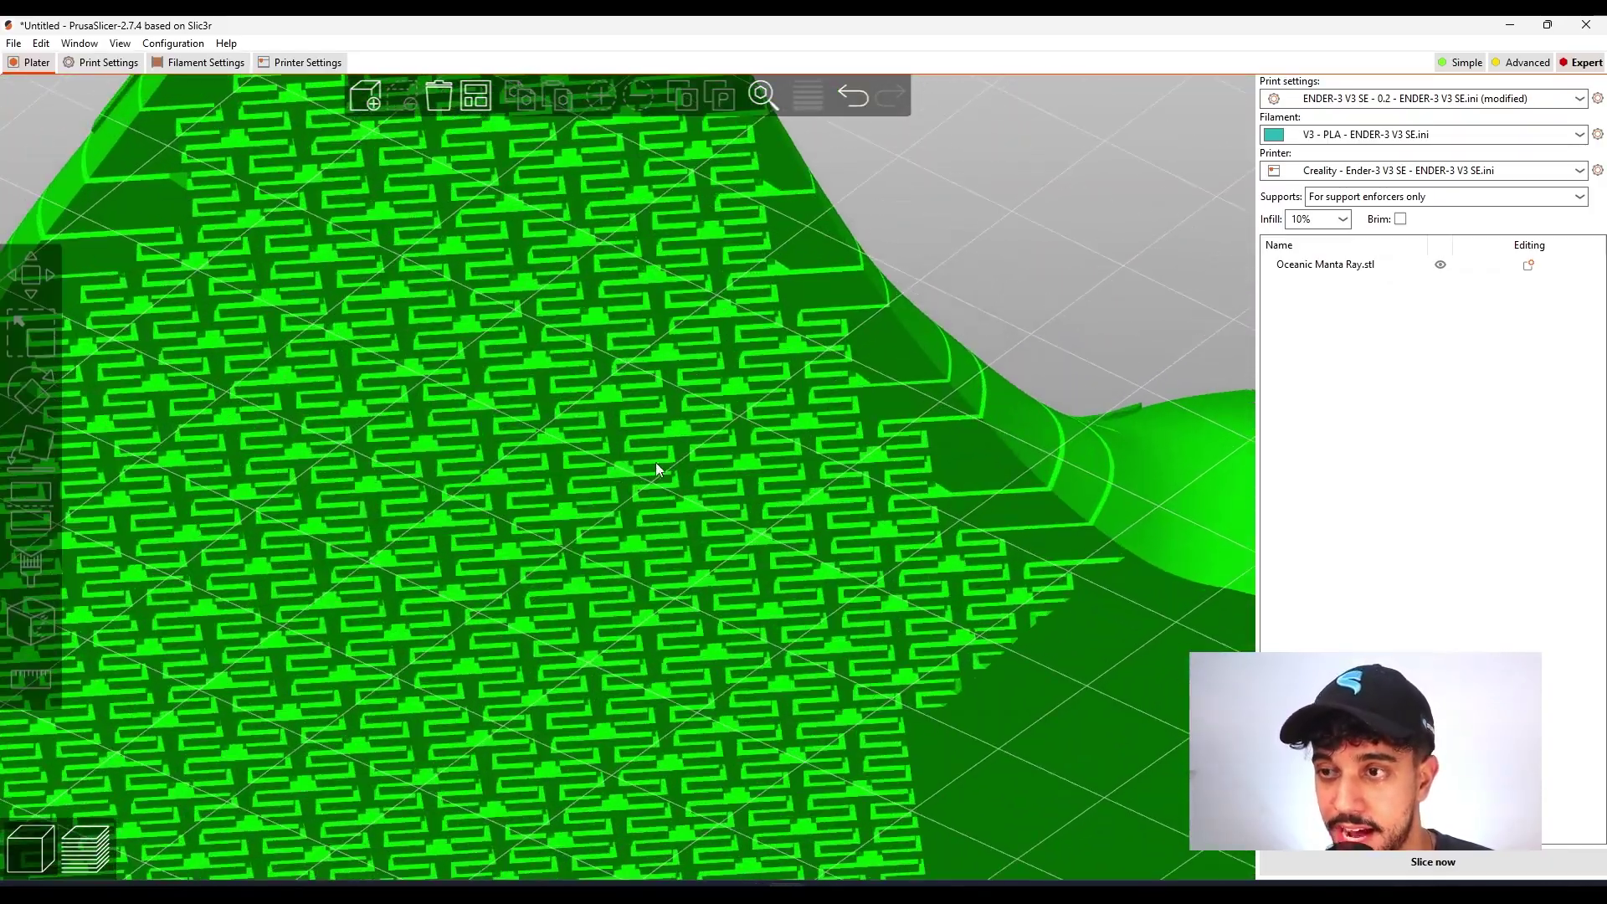
scroll(614, 471, down, 2)
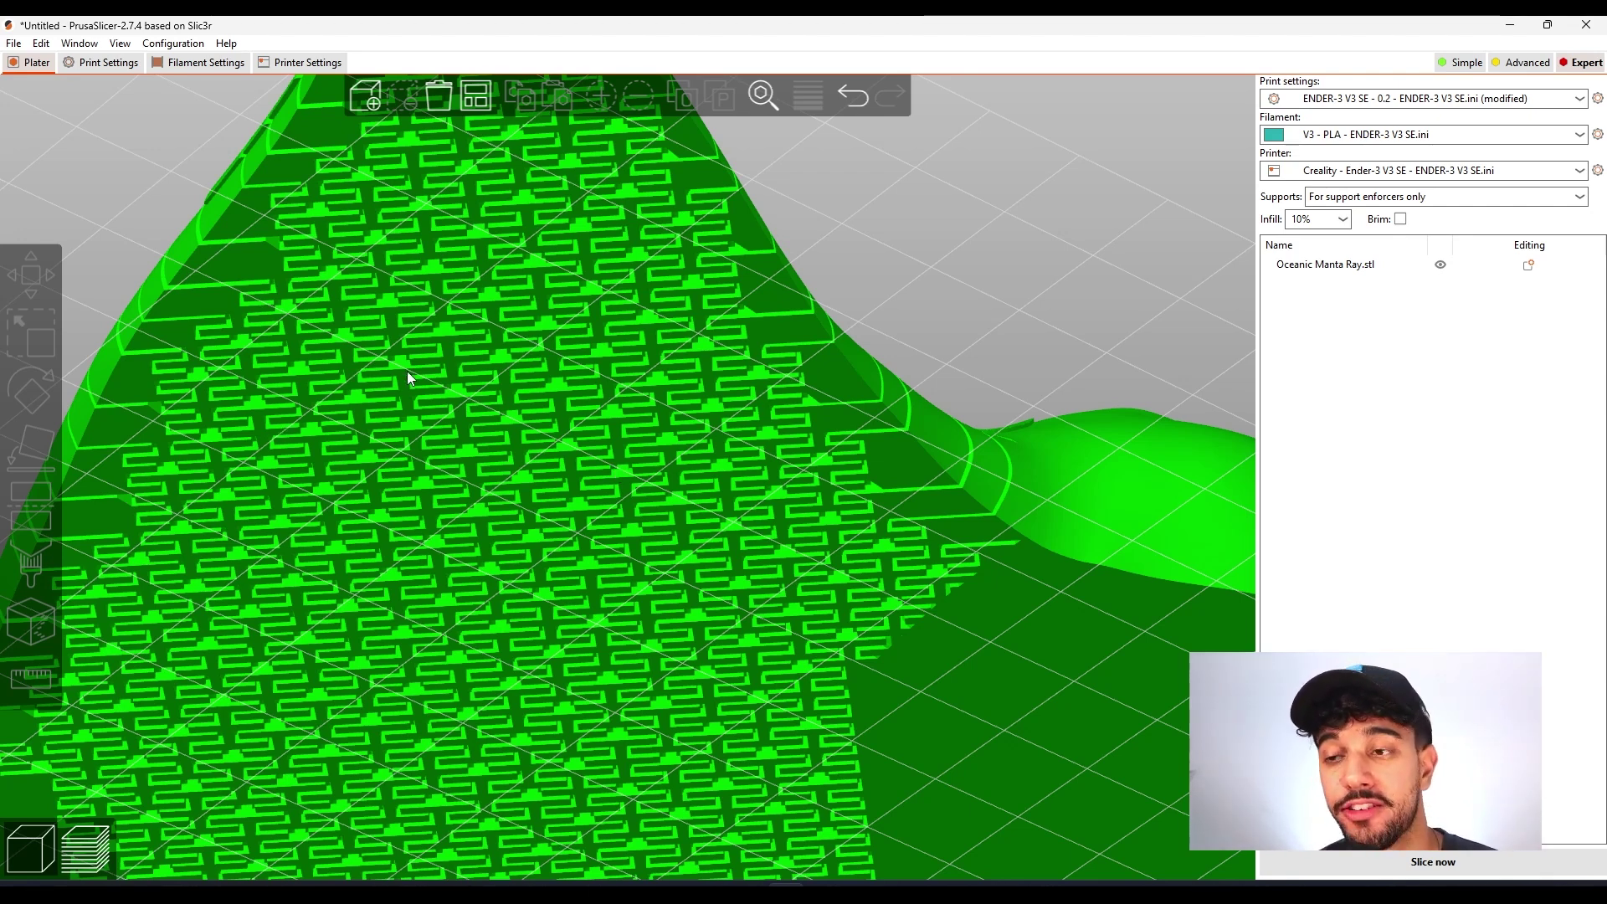
scroll(407, 370, down, 6)
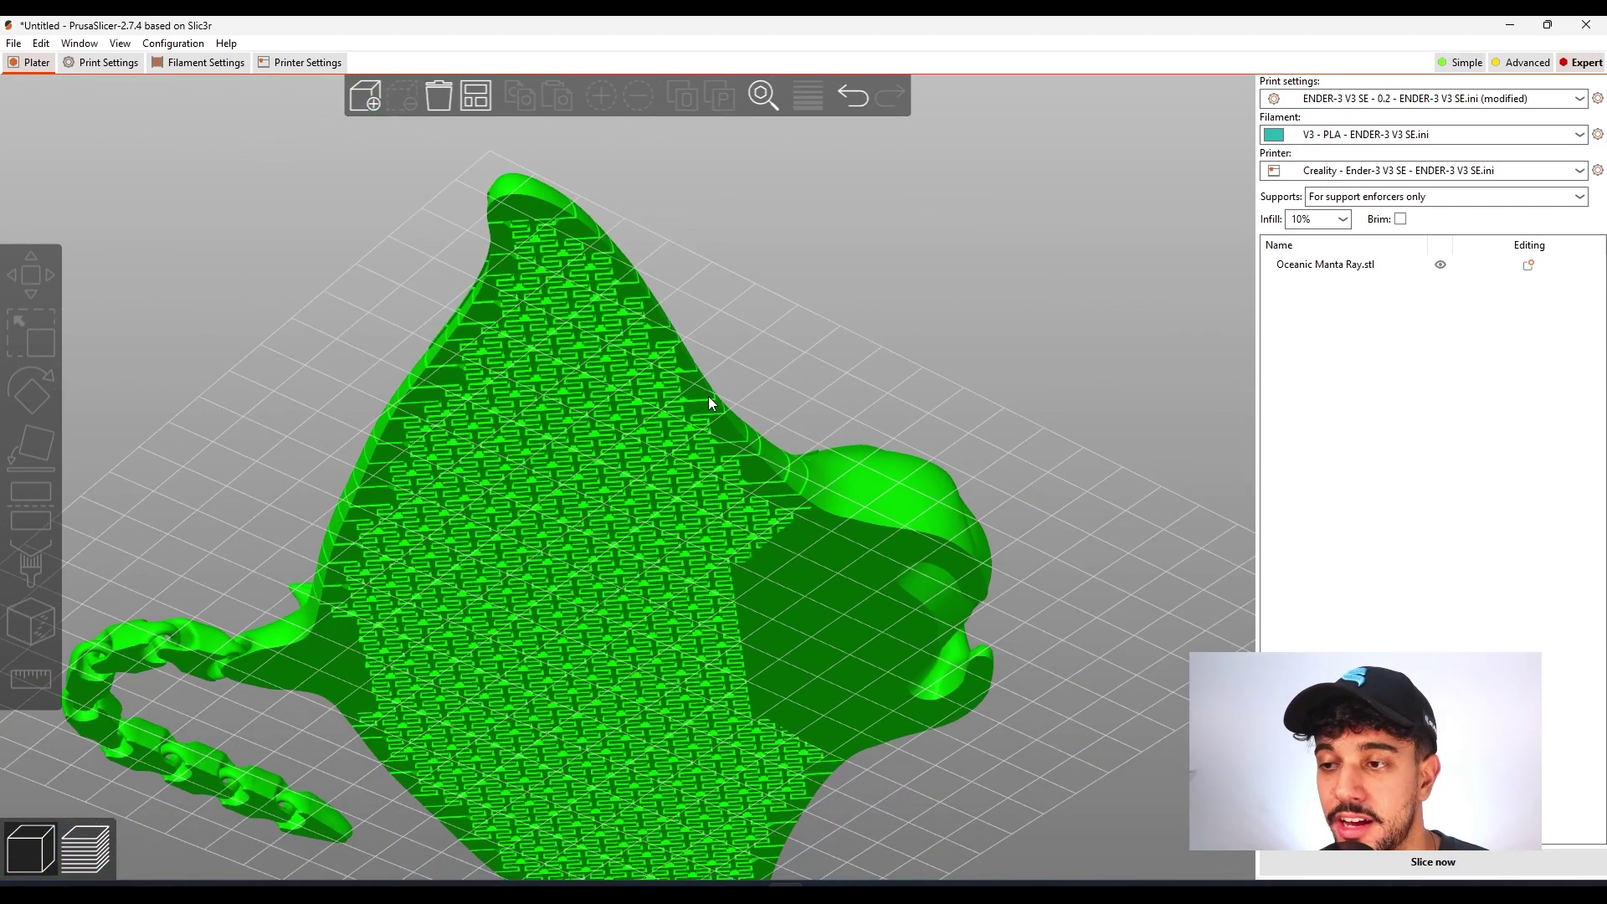
scroll(618, 409, up, 6)
scroll(616, 408, down, 2)
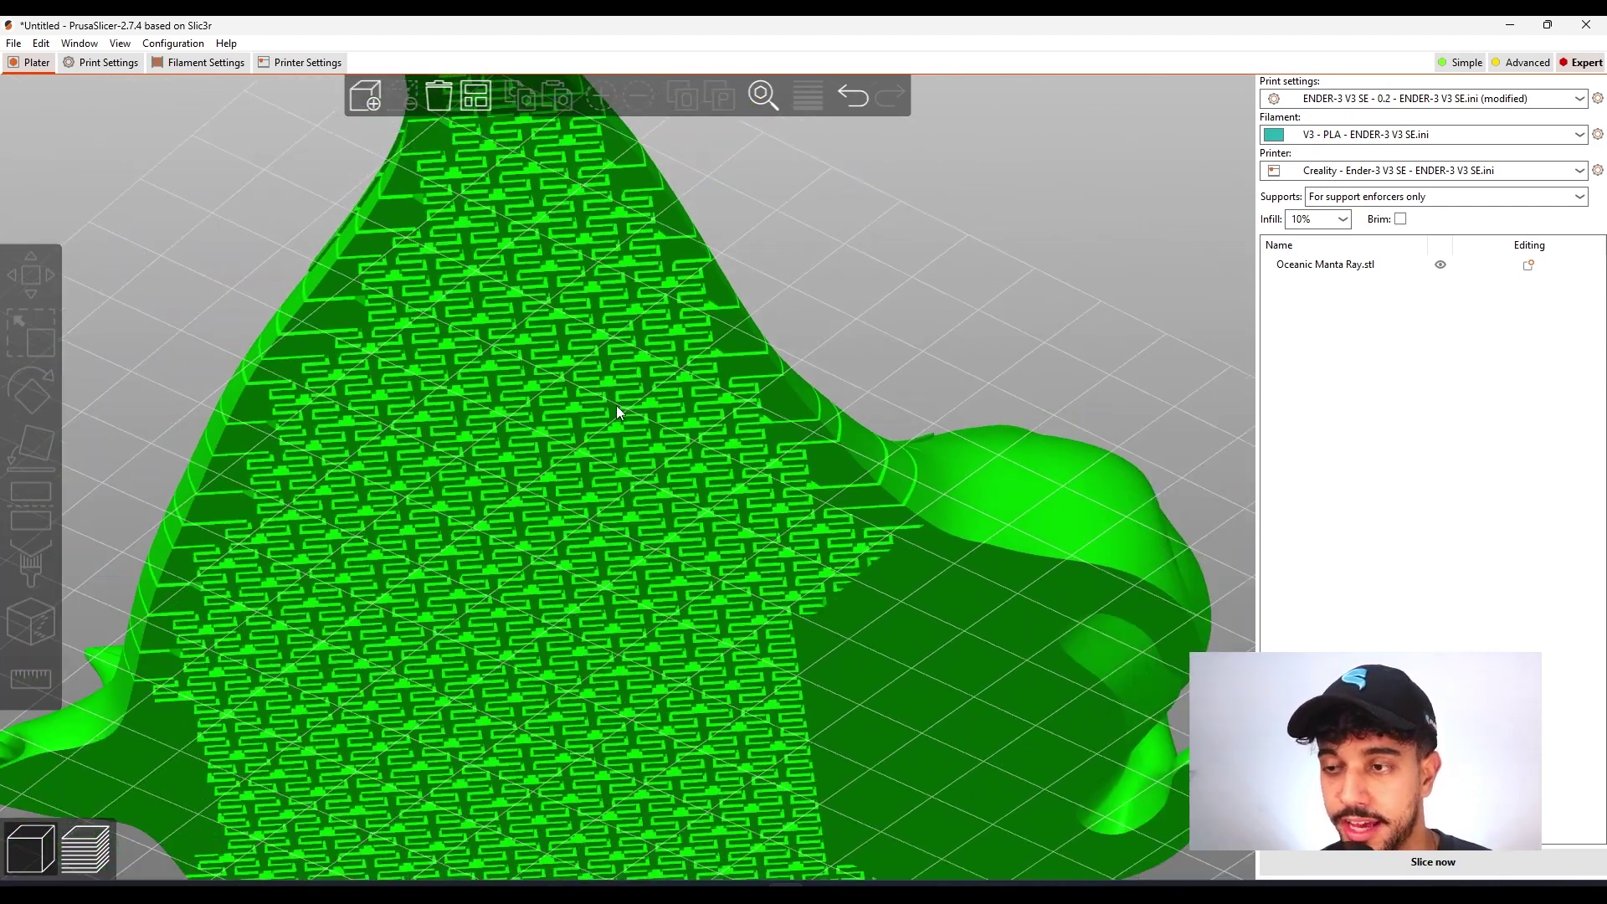
click(816, 309)
drag(816, 309, 828, 380)
scroll(826, 314, down, 5)
scroll(839, 409, down, 5)
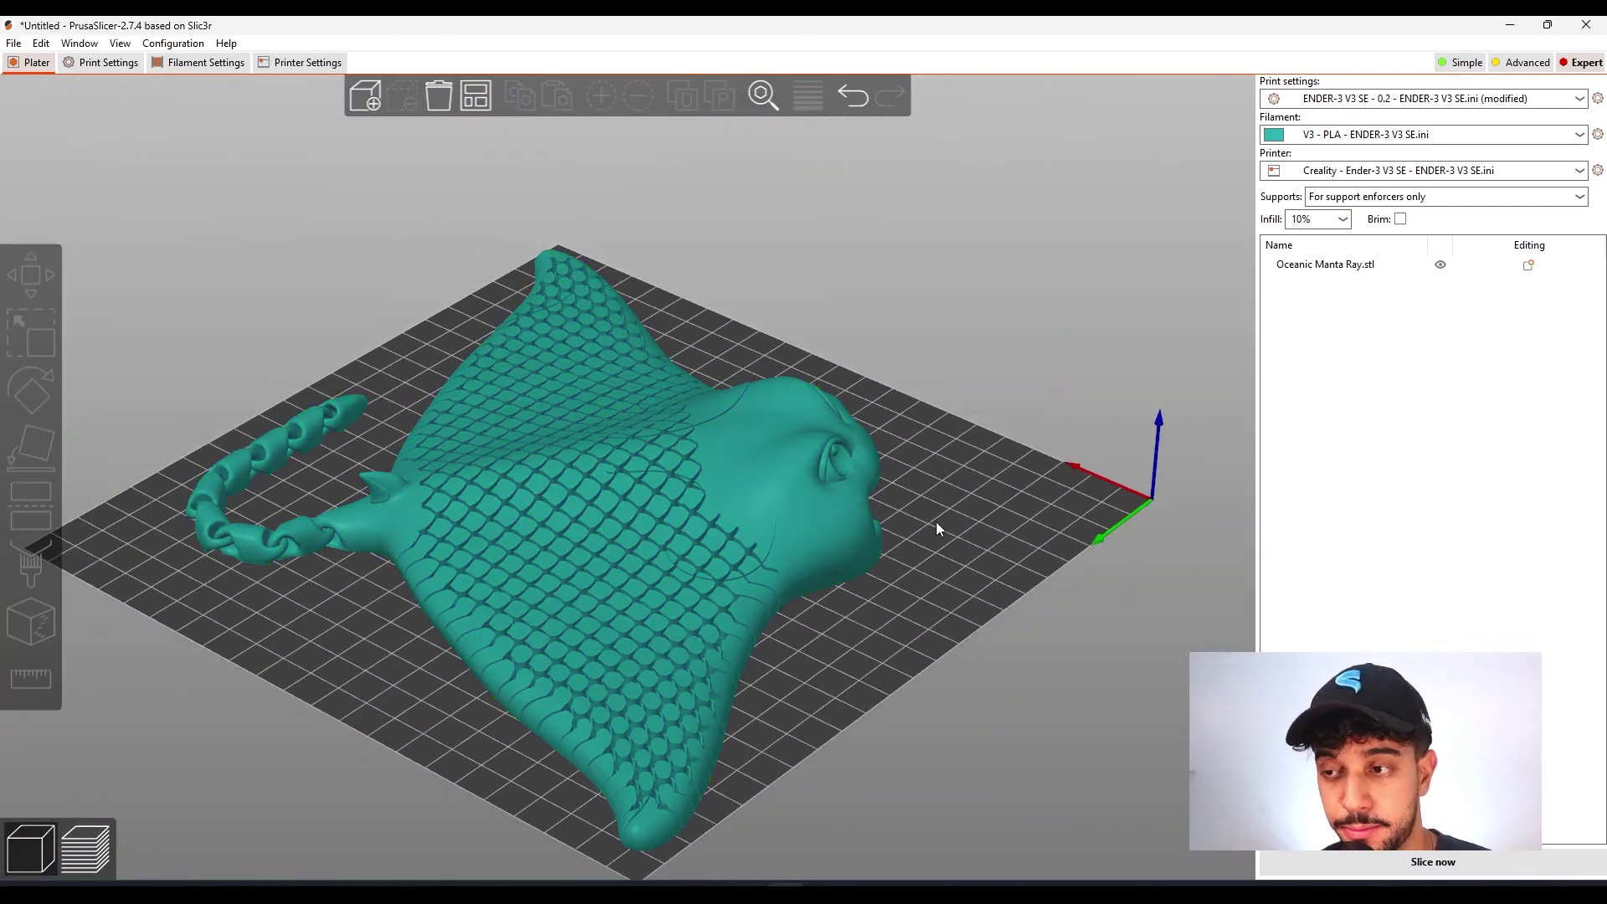
drag(936, 520, 864, 469)
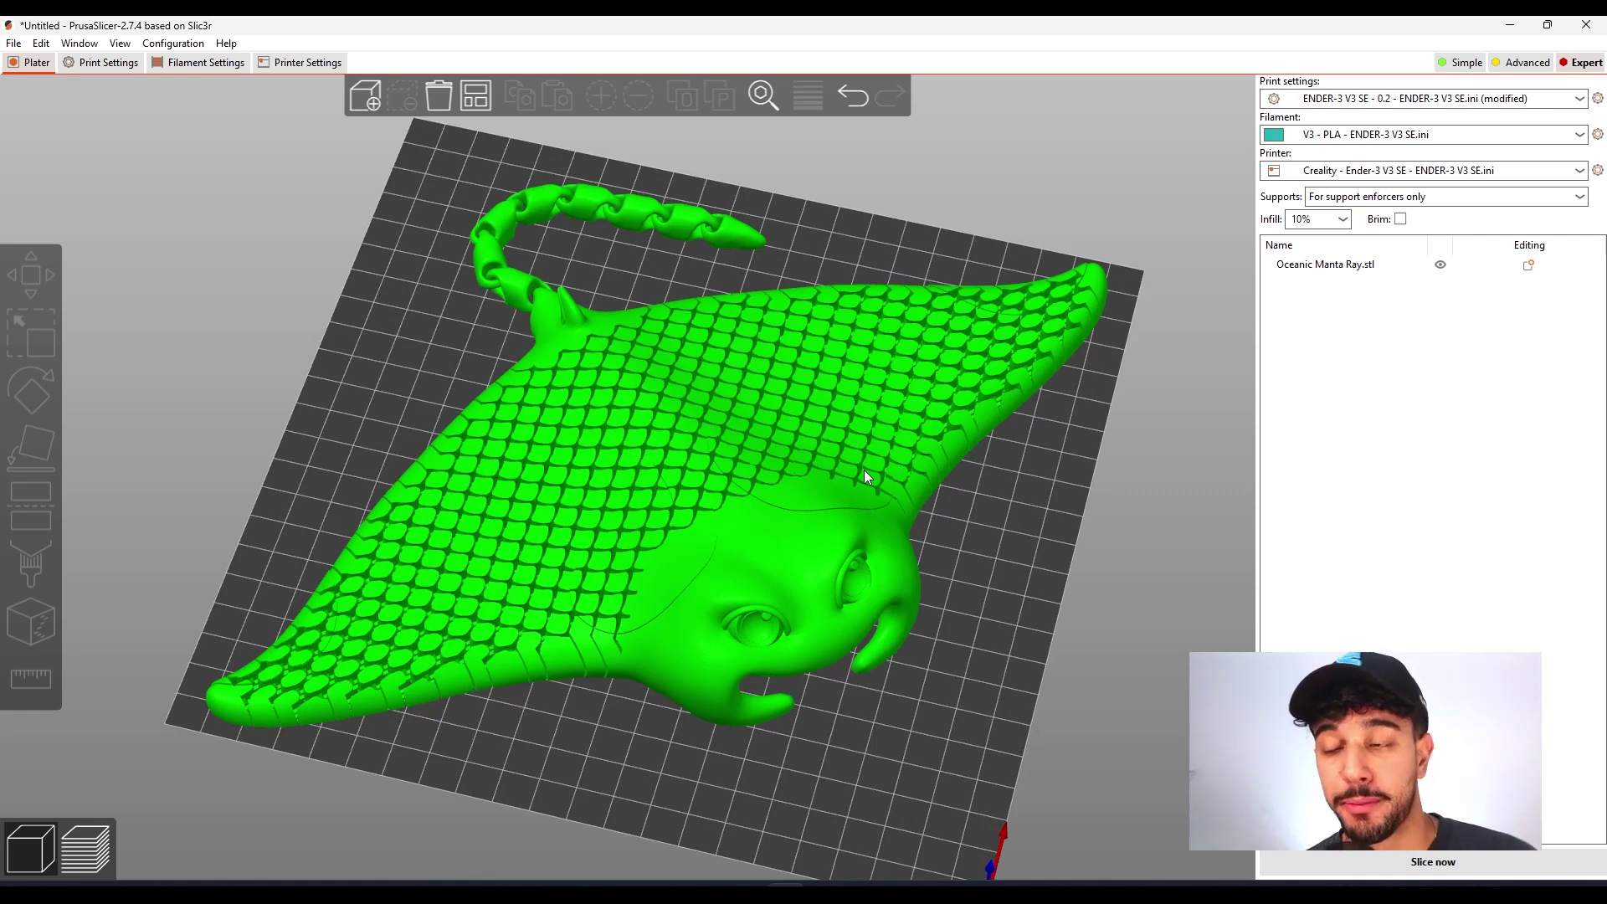
drag(978, 519, 1003, 525)
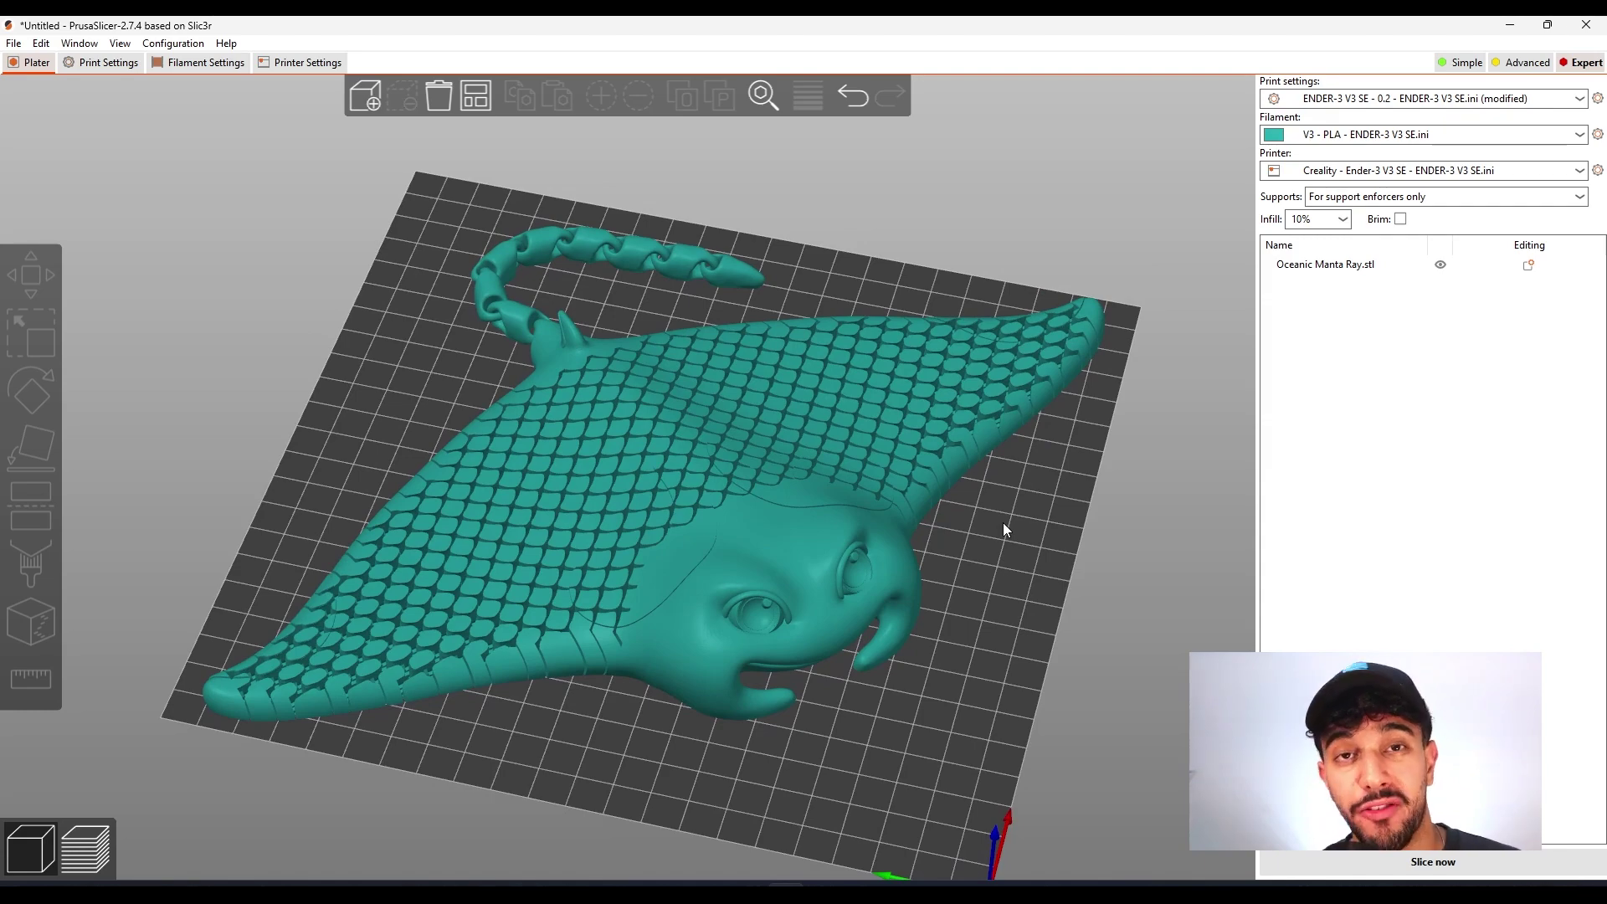
mouse_move(1001, 509)
mouse_down()
mouse_move(987, 504)
mouse_move(977, 558)
mouse_move(997, 514)
mouse_up()
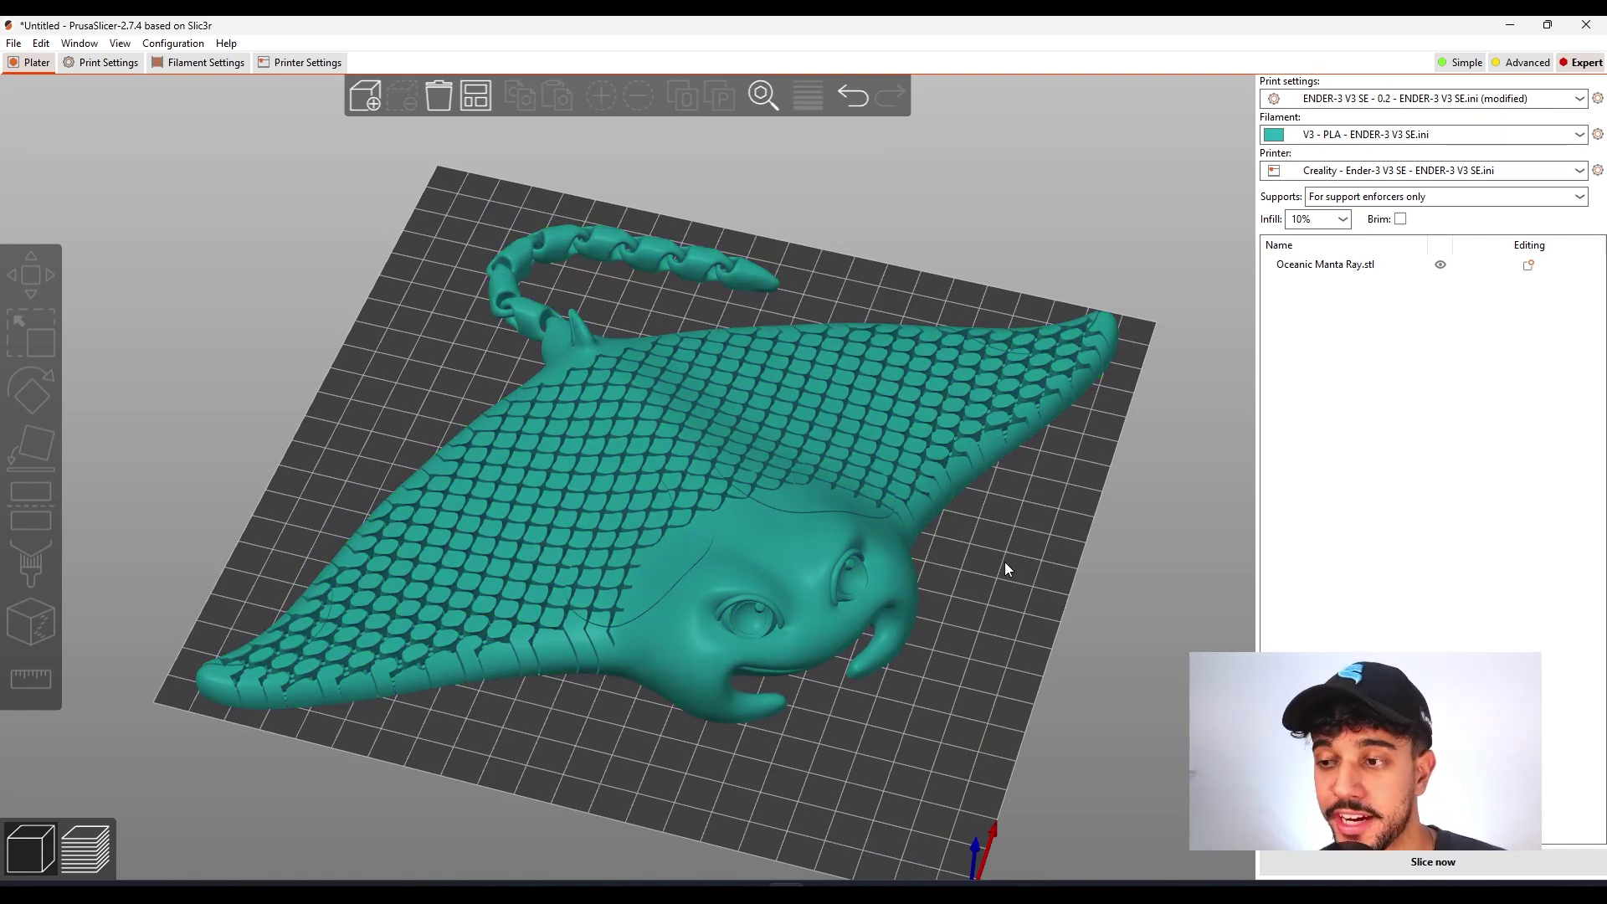
drag(1005, 560, 997, 556)
scroll(957, 534, up, 5)
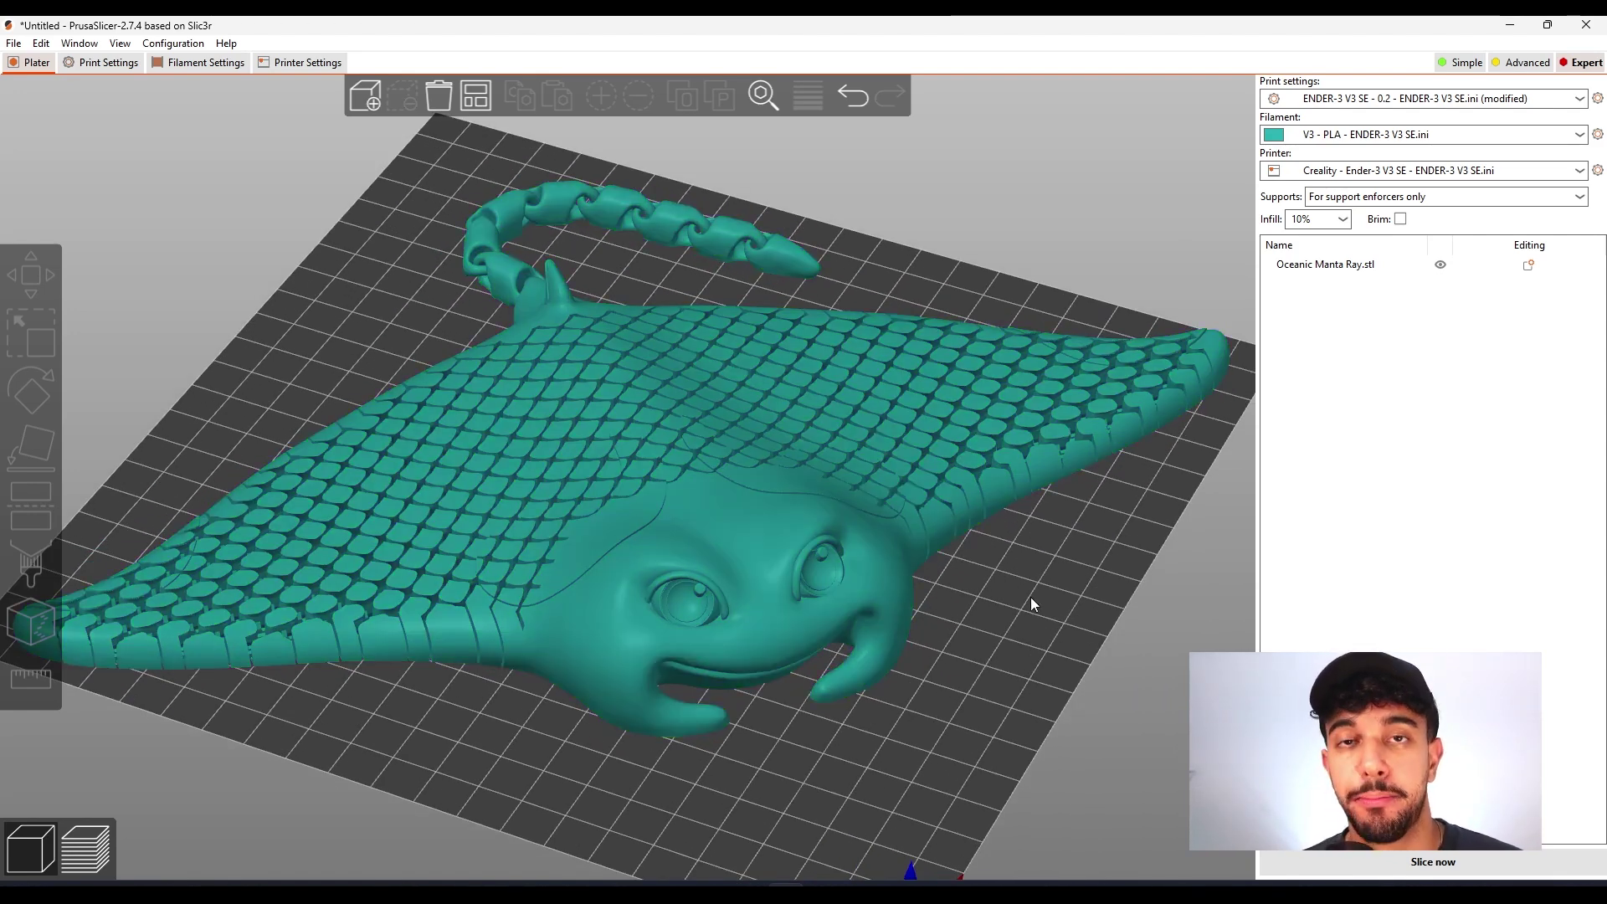
drag(1009, 596, 1035, 624)
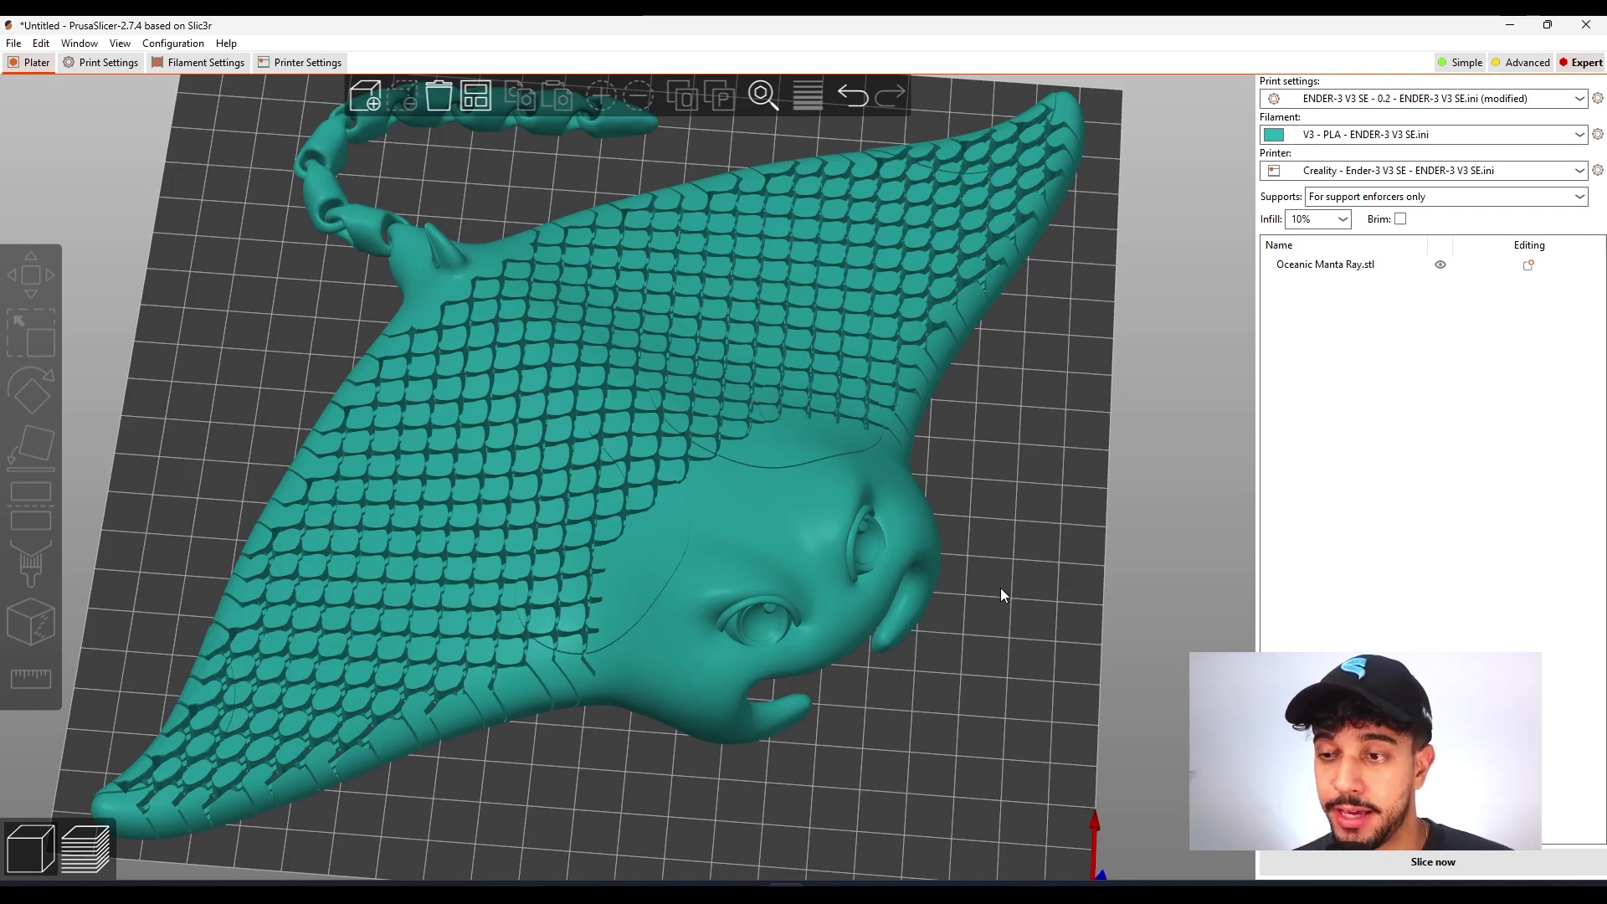
drag(1001, 587, 1007, 578)
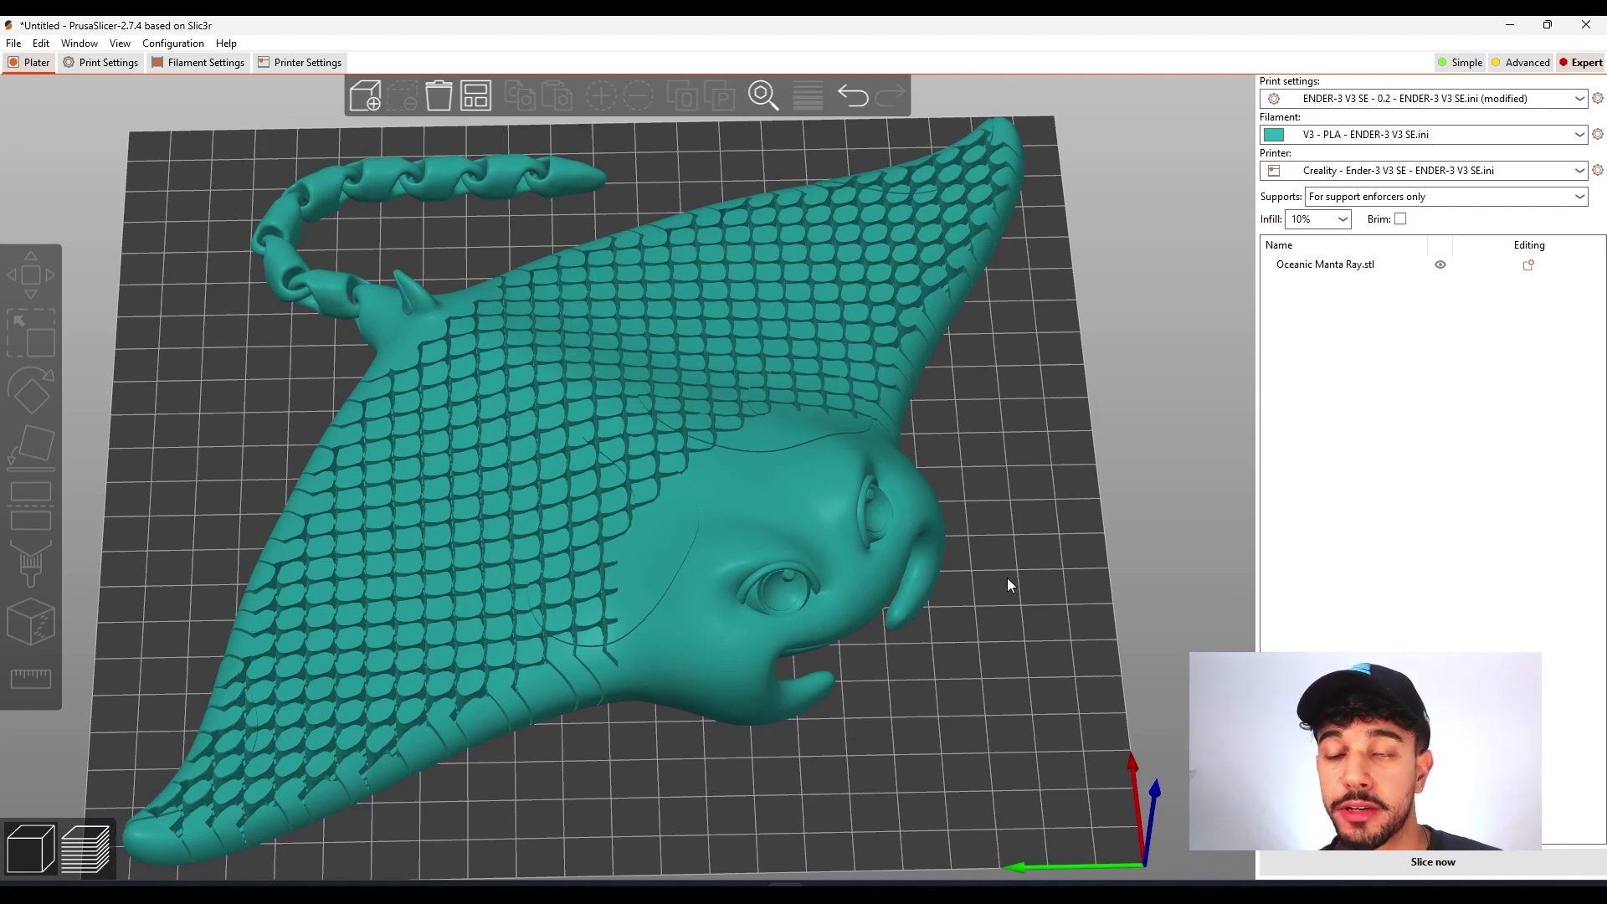
drag(1008, 582, 1003, 590)
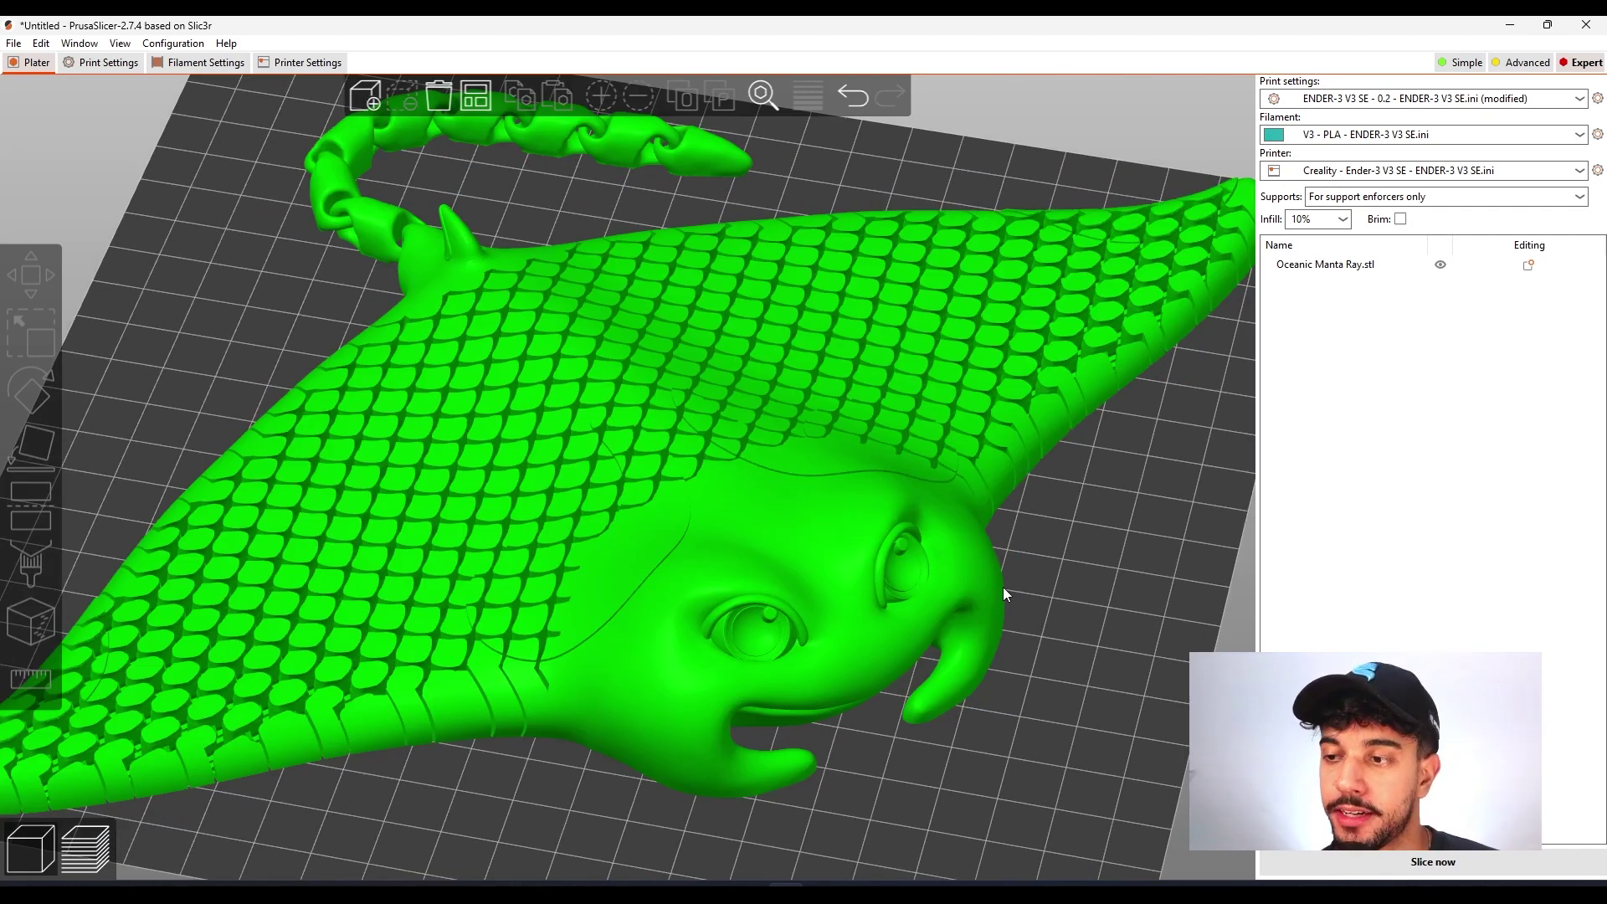
drag(1003, 586, 1049, 586)
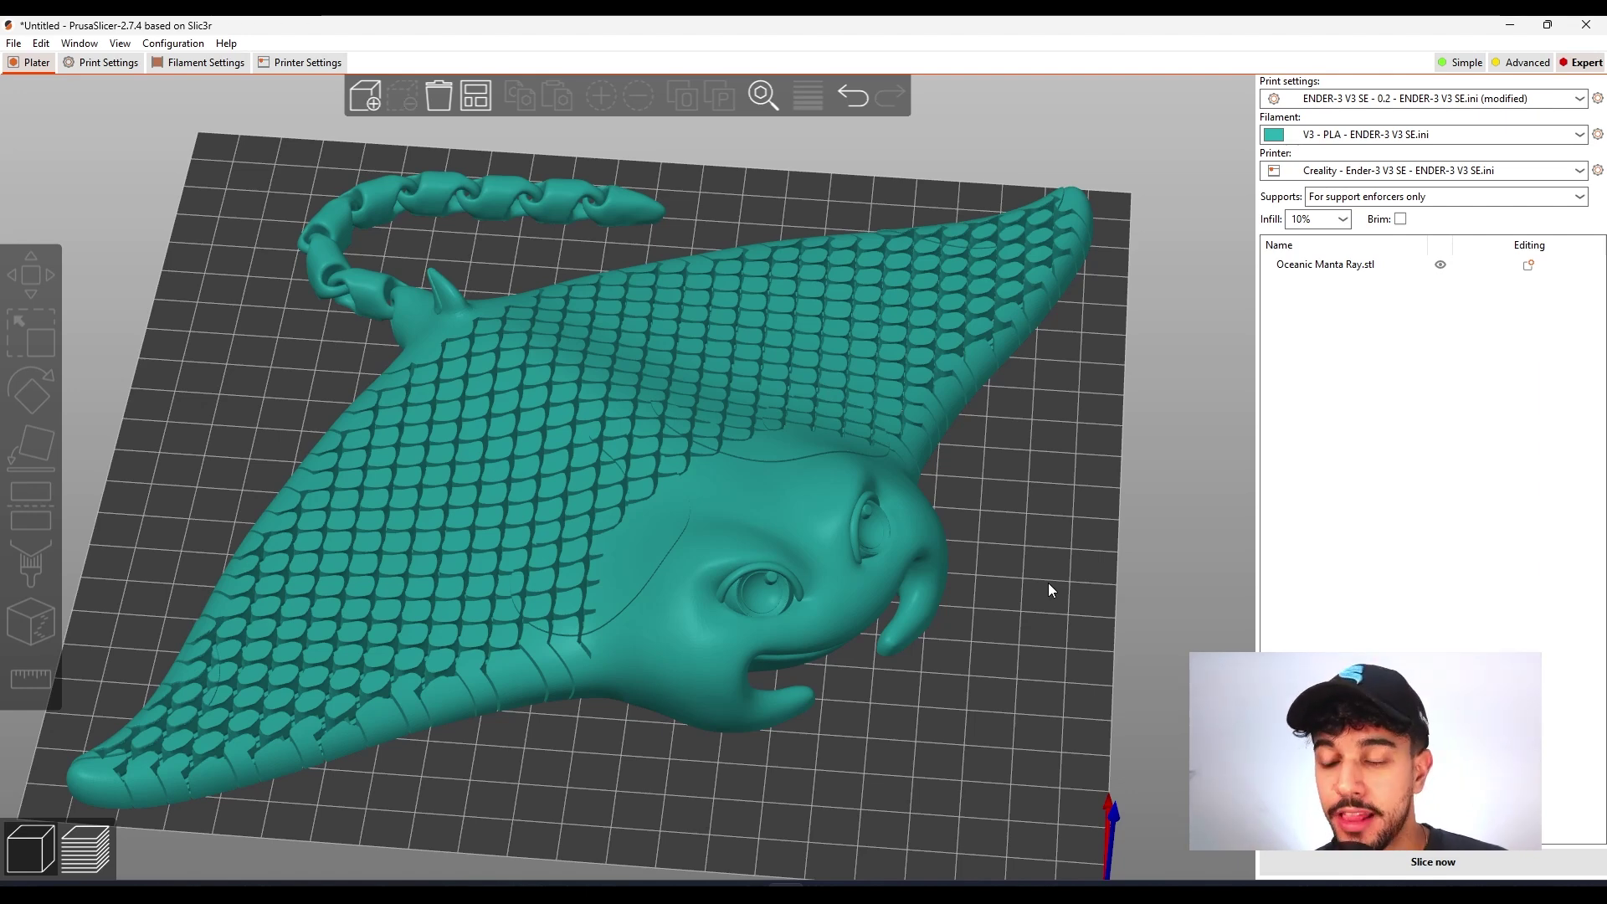
drag(1049, 589, 1052, 583)
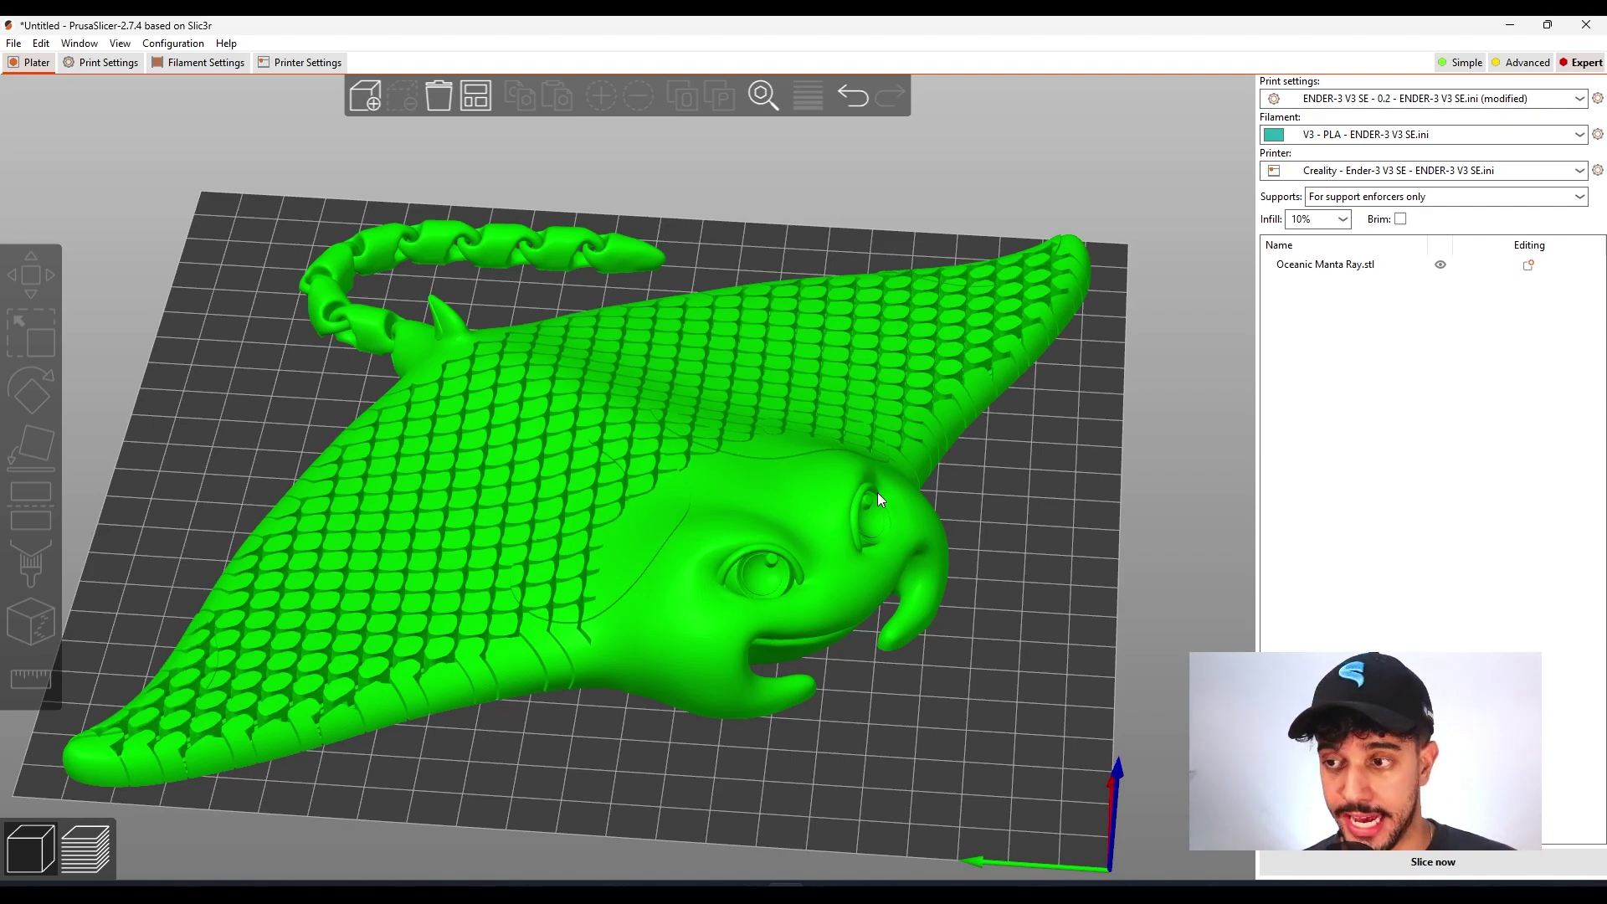
drag(1083, 520, 924, 394)
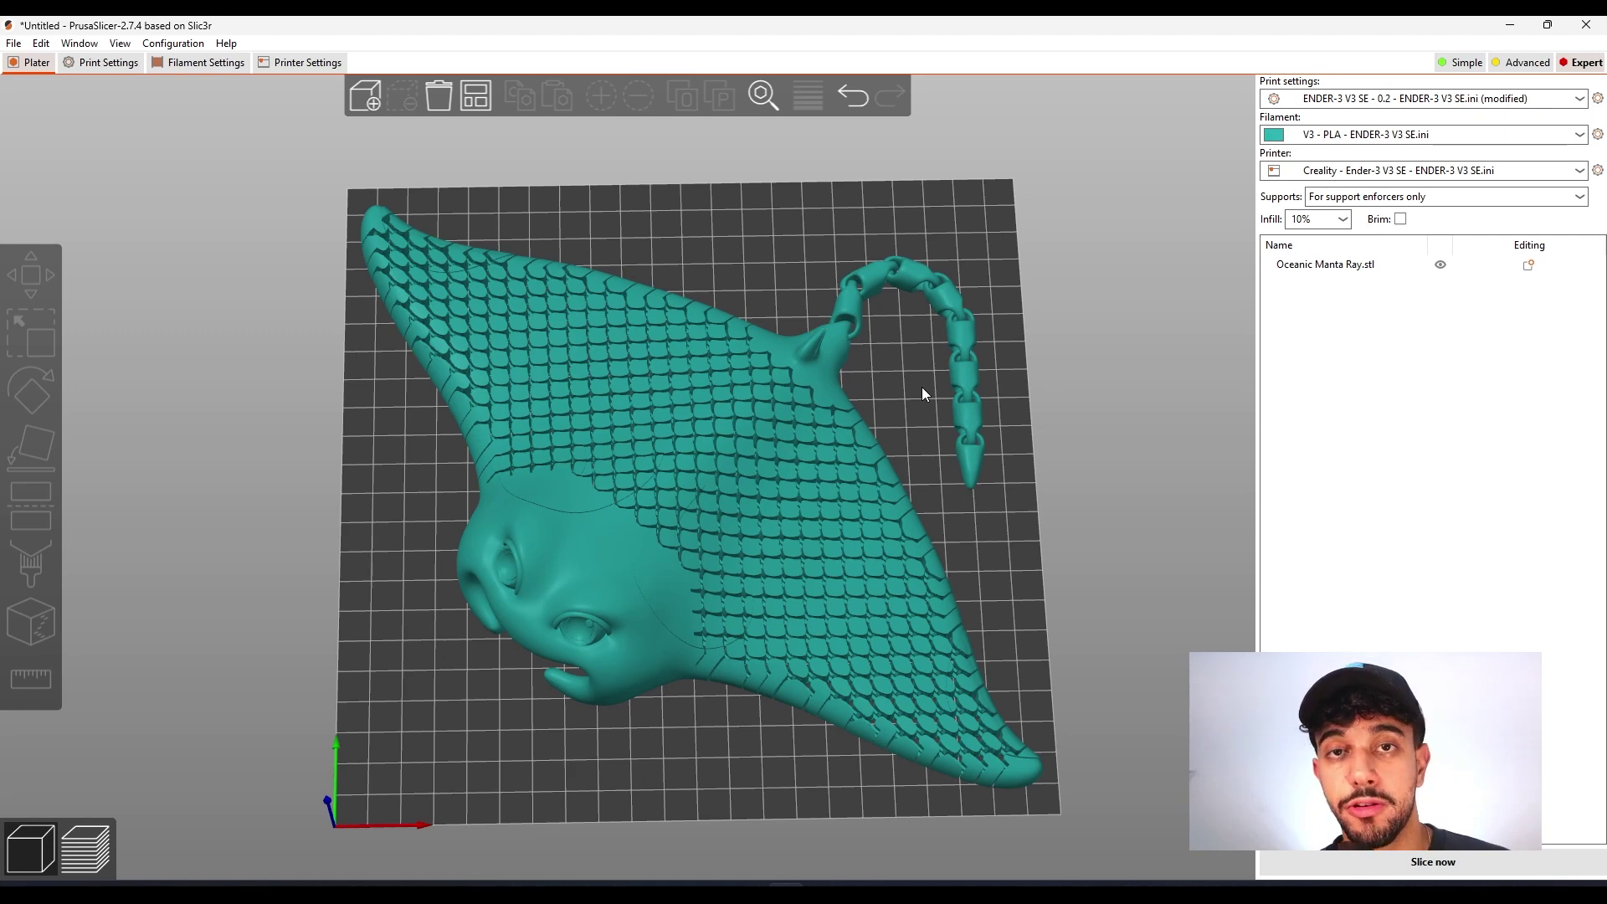
drag(964, 525, 973, 514)
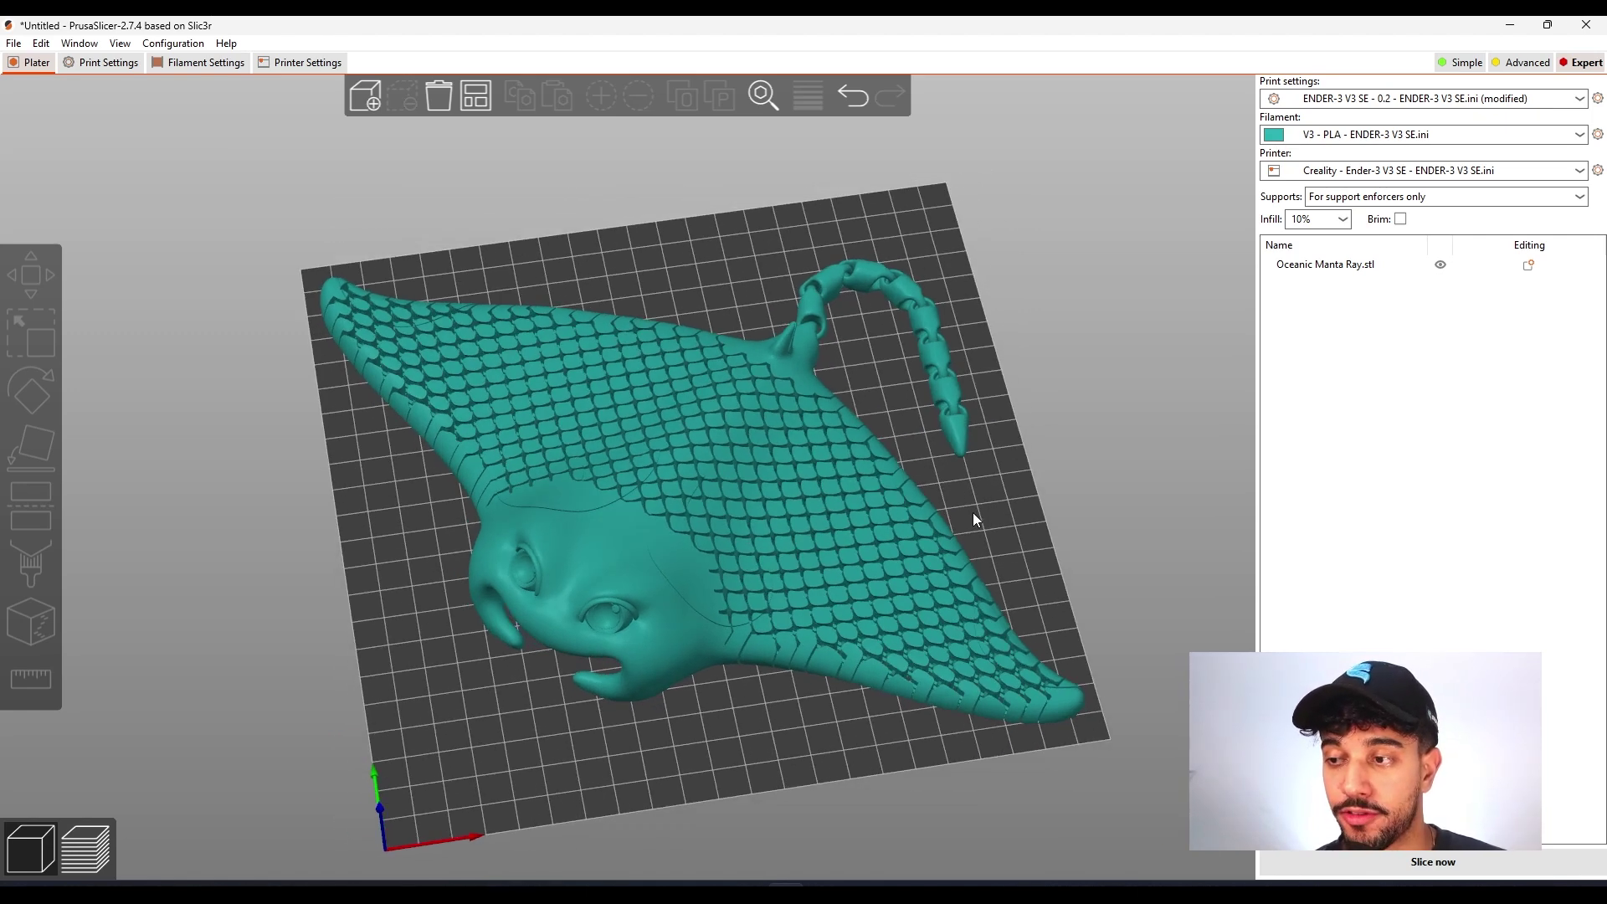
drag(729, 740, 831, 734)
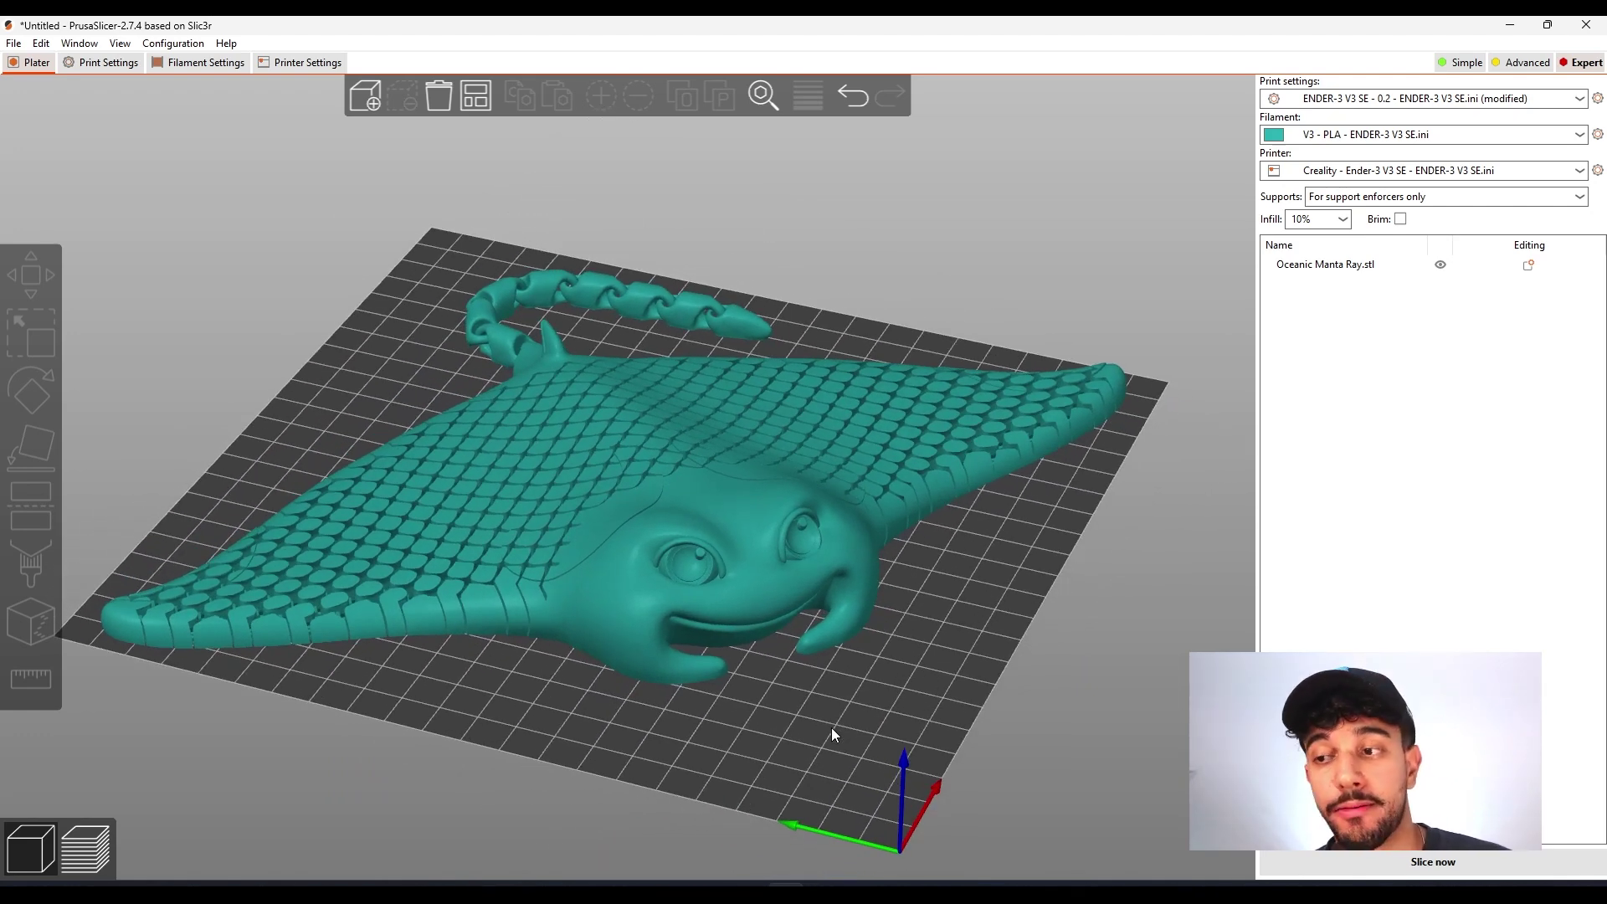
drag(831, 726, 912, 611)
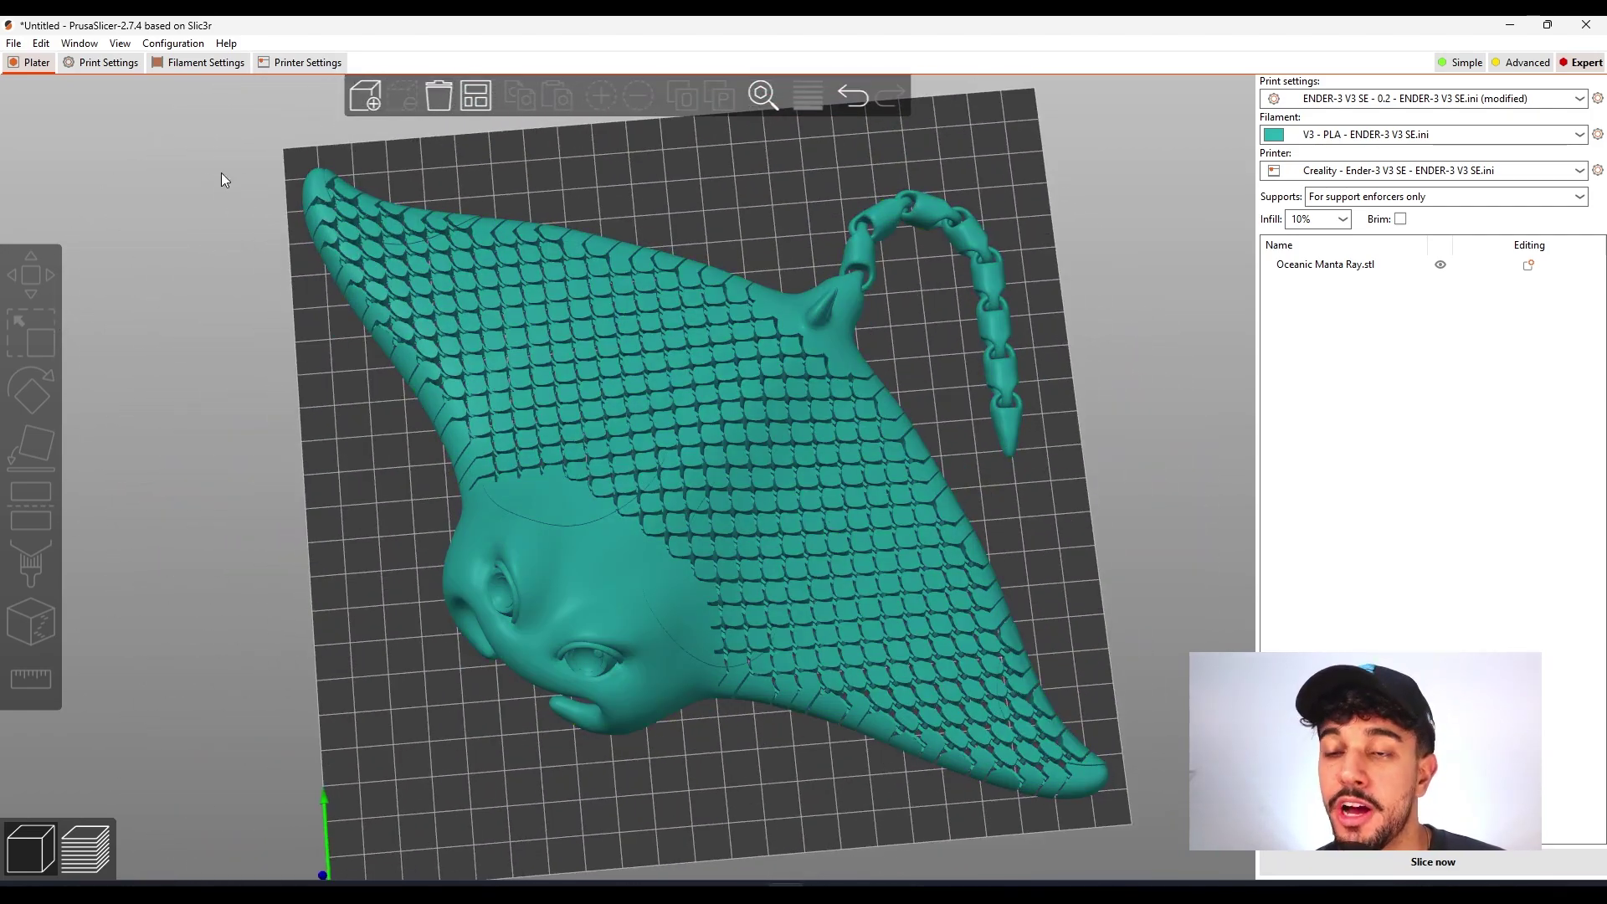
click(102, 67)
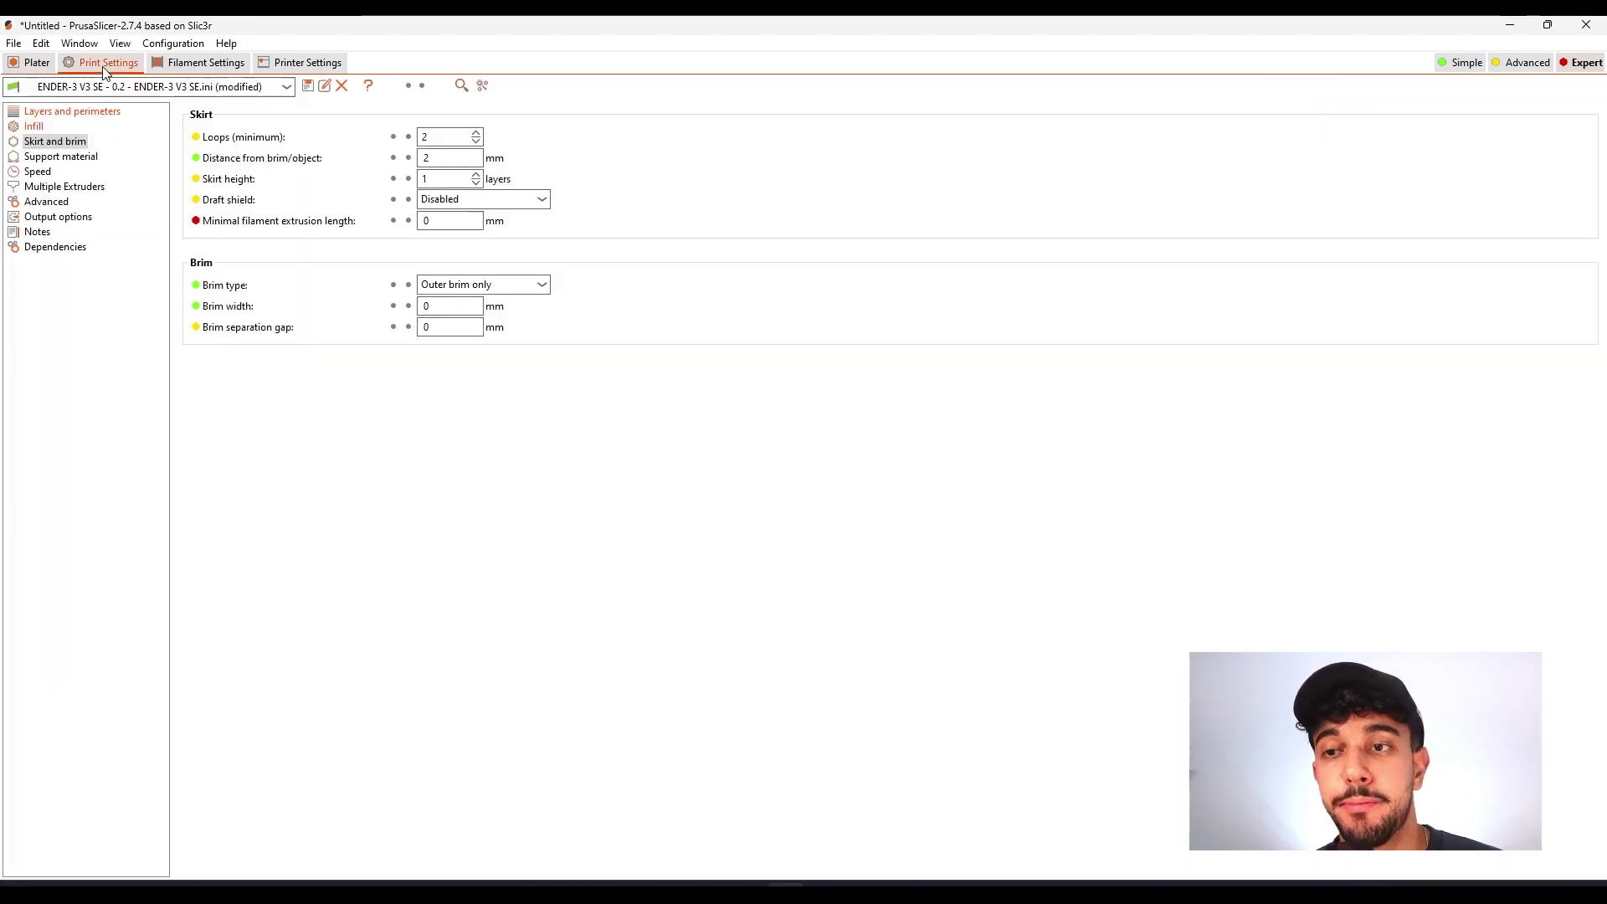
Uncheck Generate support material, then move on to the Speed page
click(62, 157)
click(54, 142)
mouse_move(239, 213)
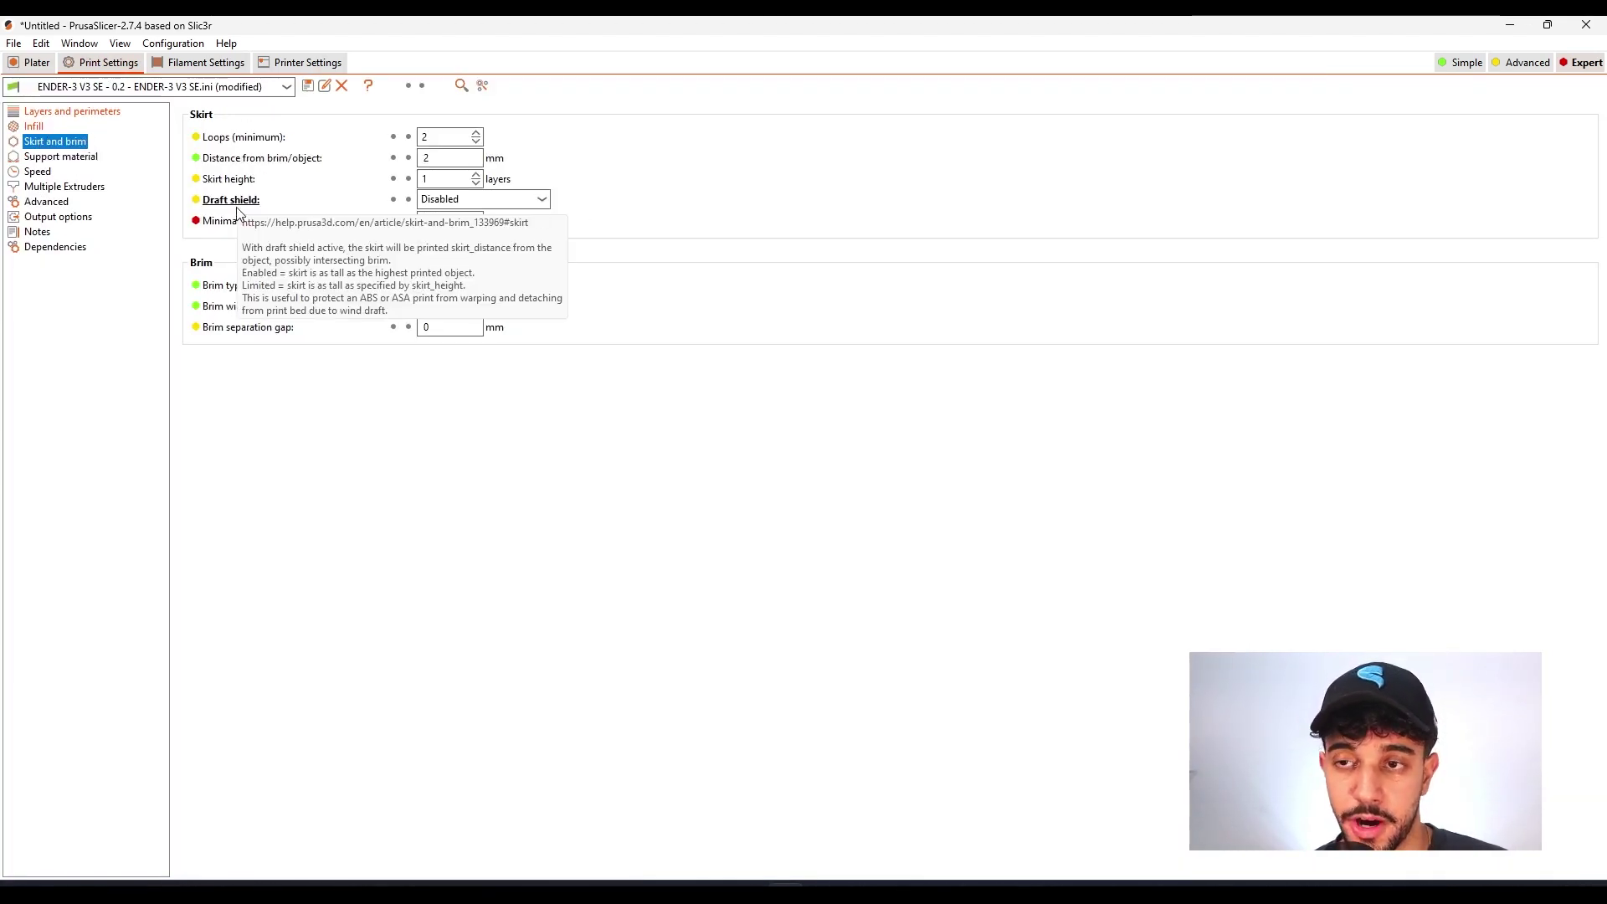
click(93, 158)
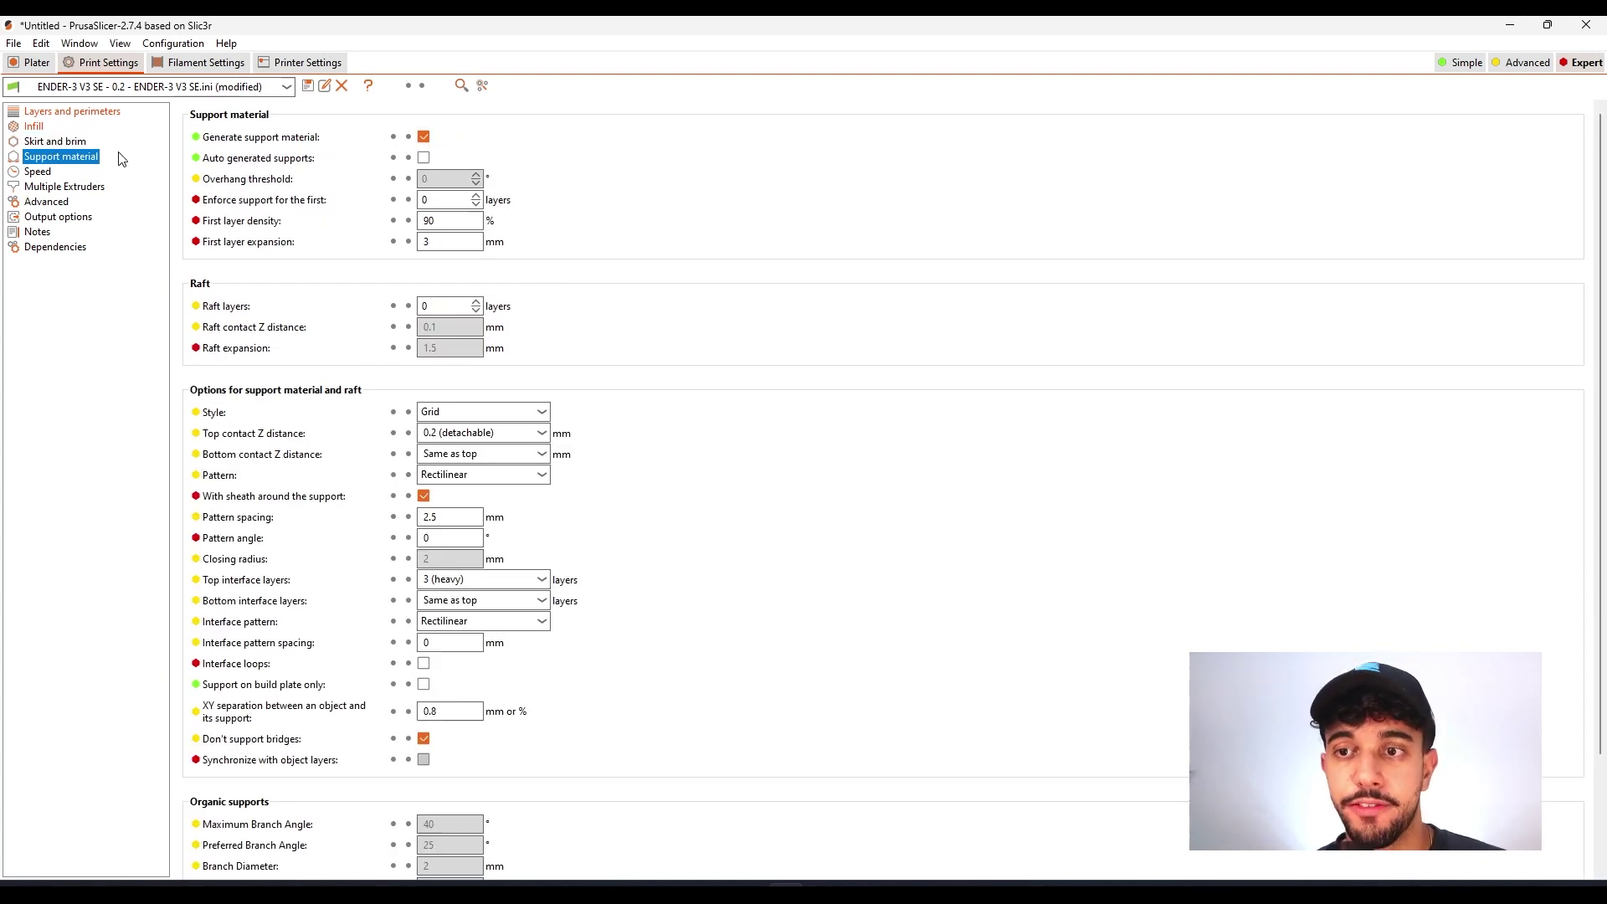
click(424, 137)
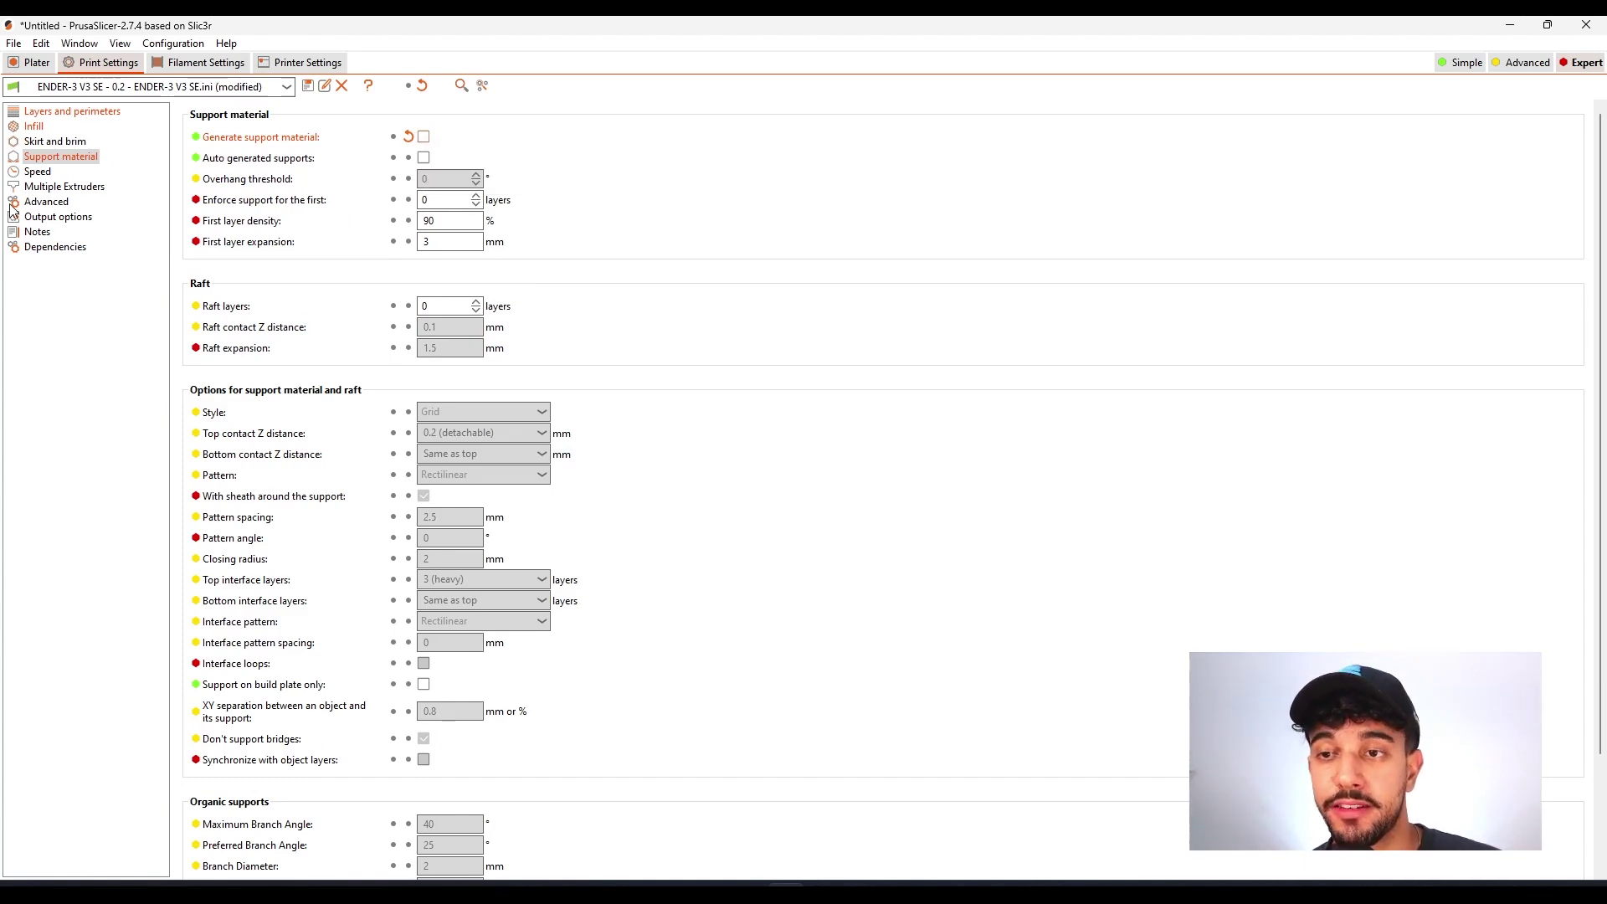
click(38, 173)
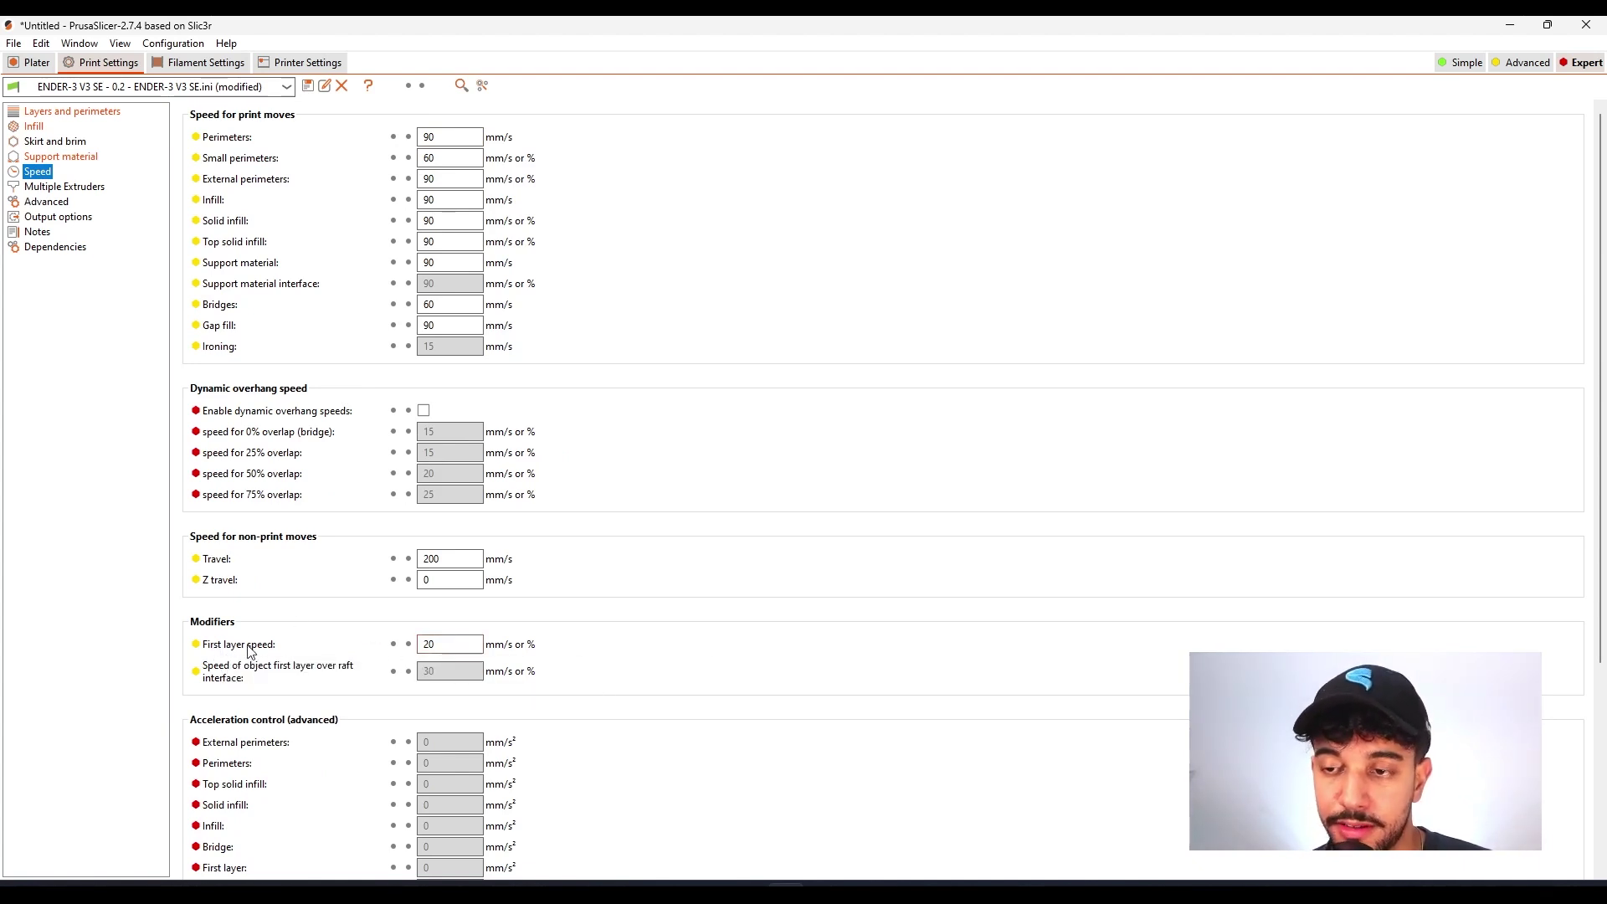
Replace the first layer speed of 20 with 15 mm/s
click(448, 644)
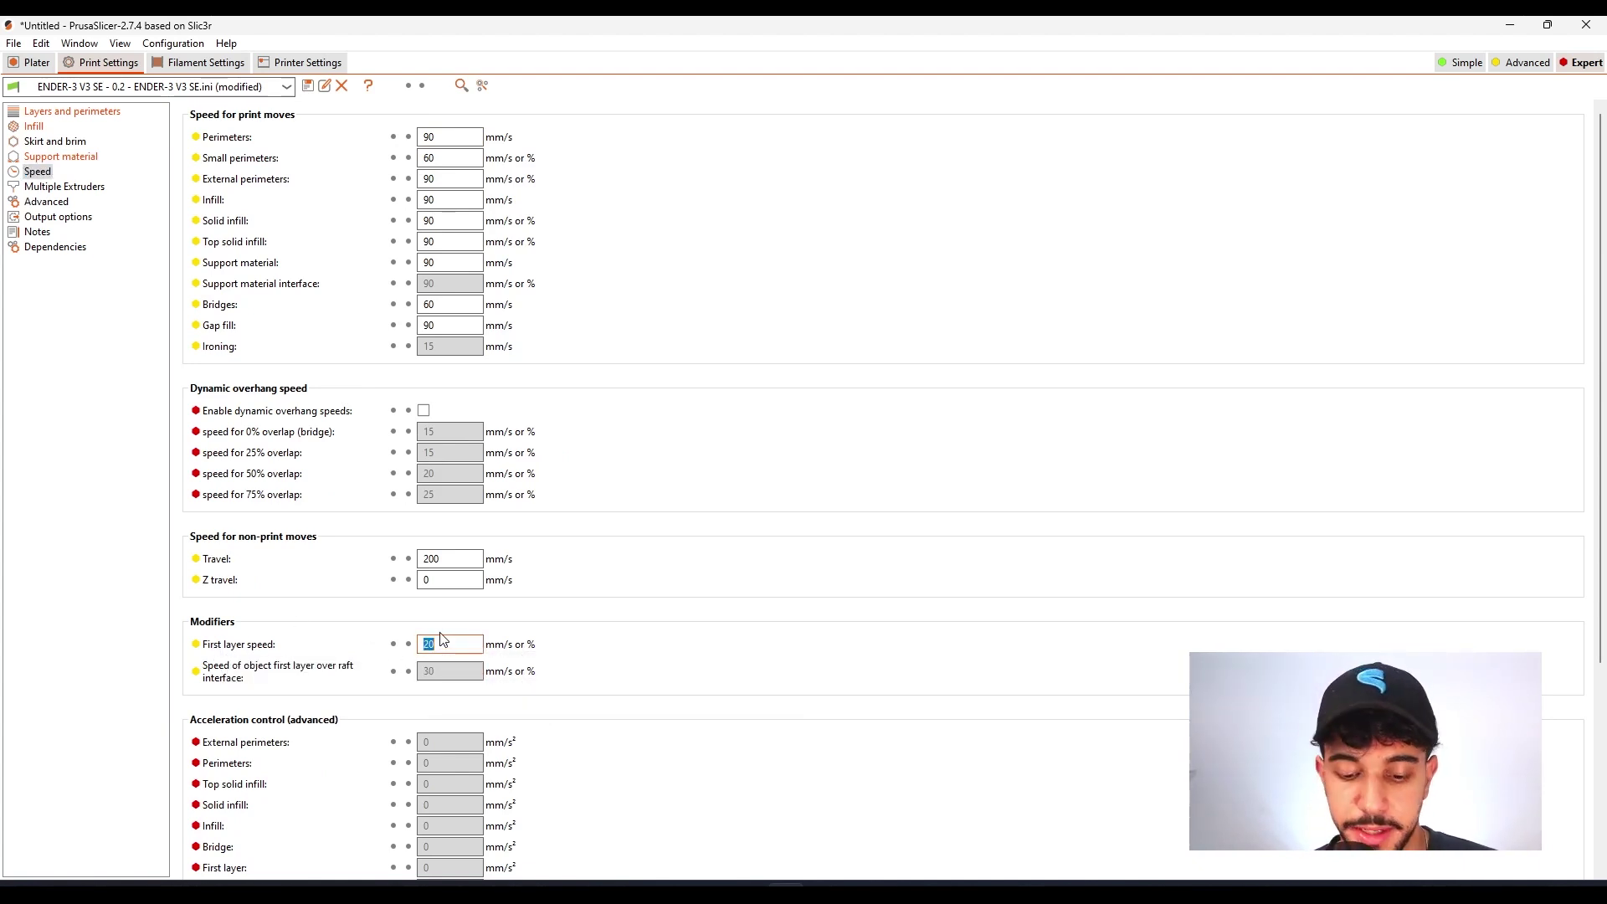
key(BackSpace)
text(15)
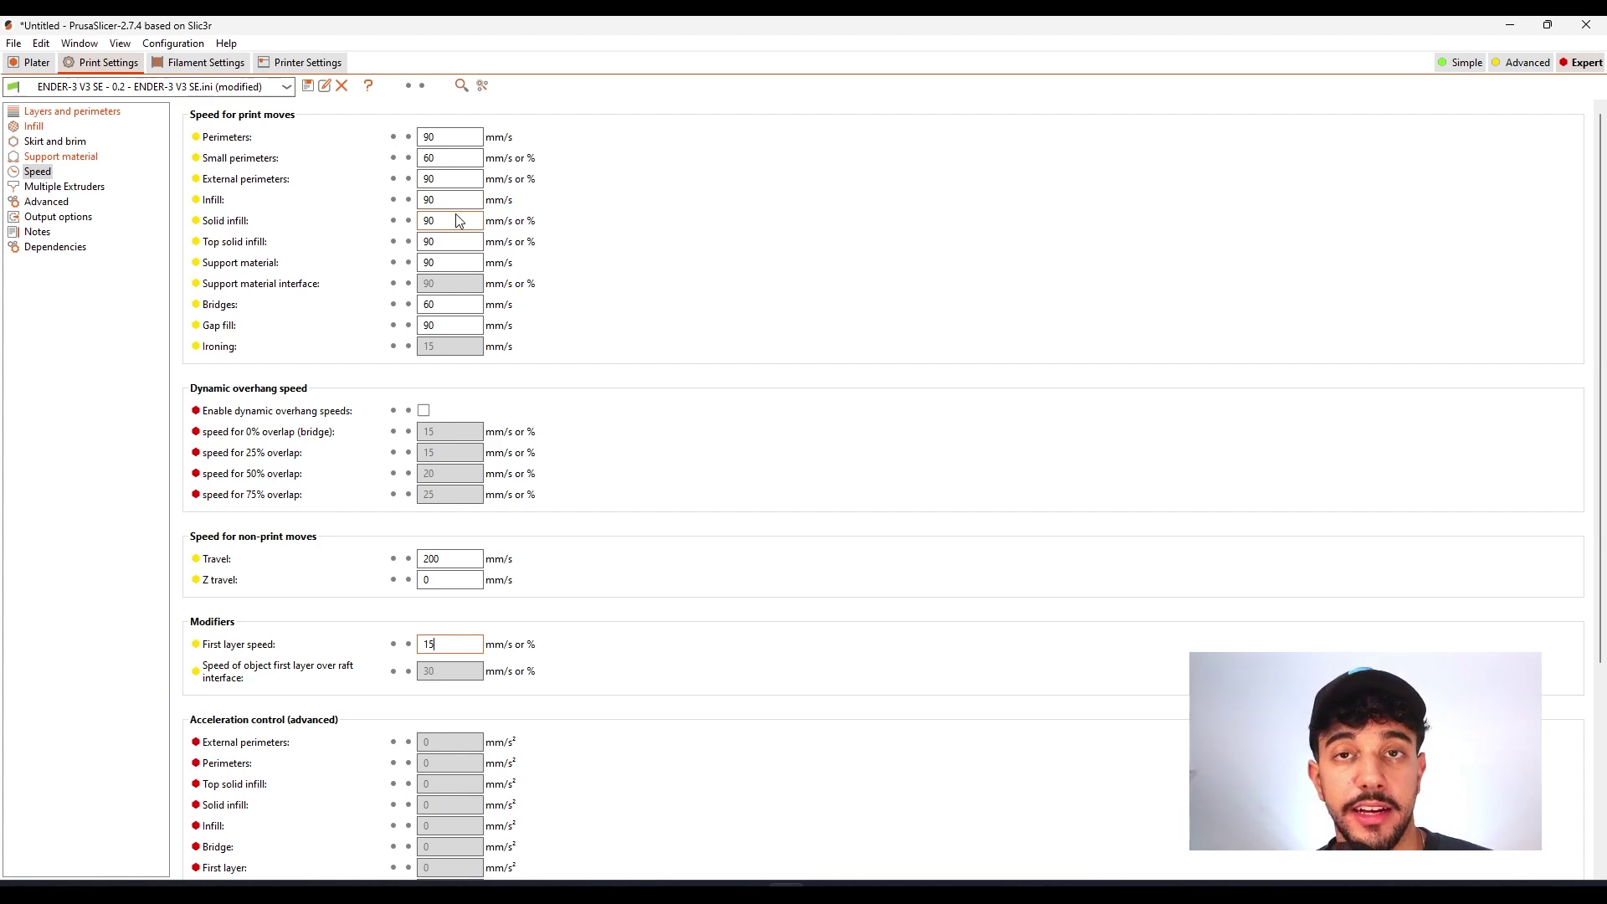
Set small perimeters speed to 50 and perimeters and external perimeters to 80 mm/s
click(436, 157)
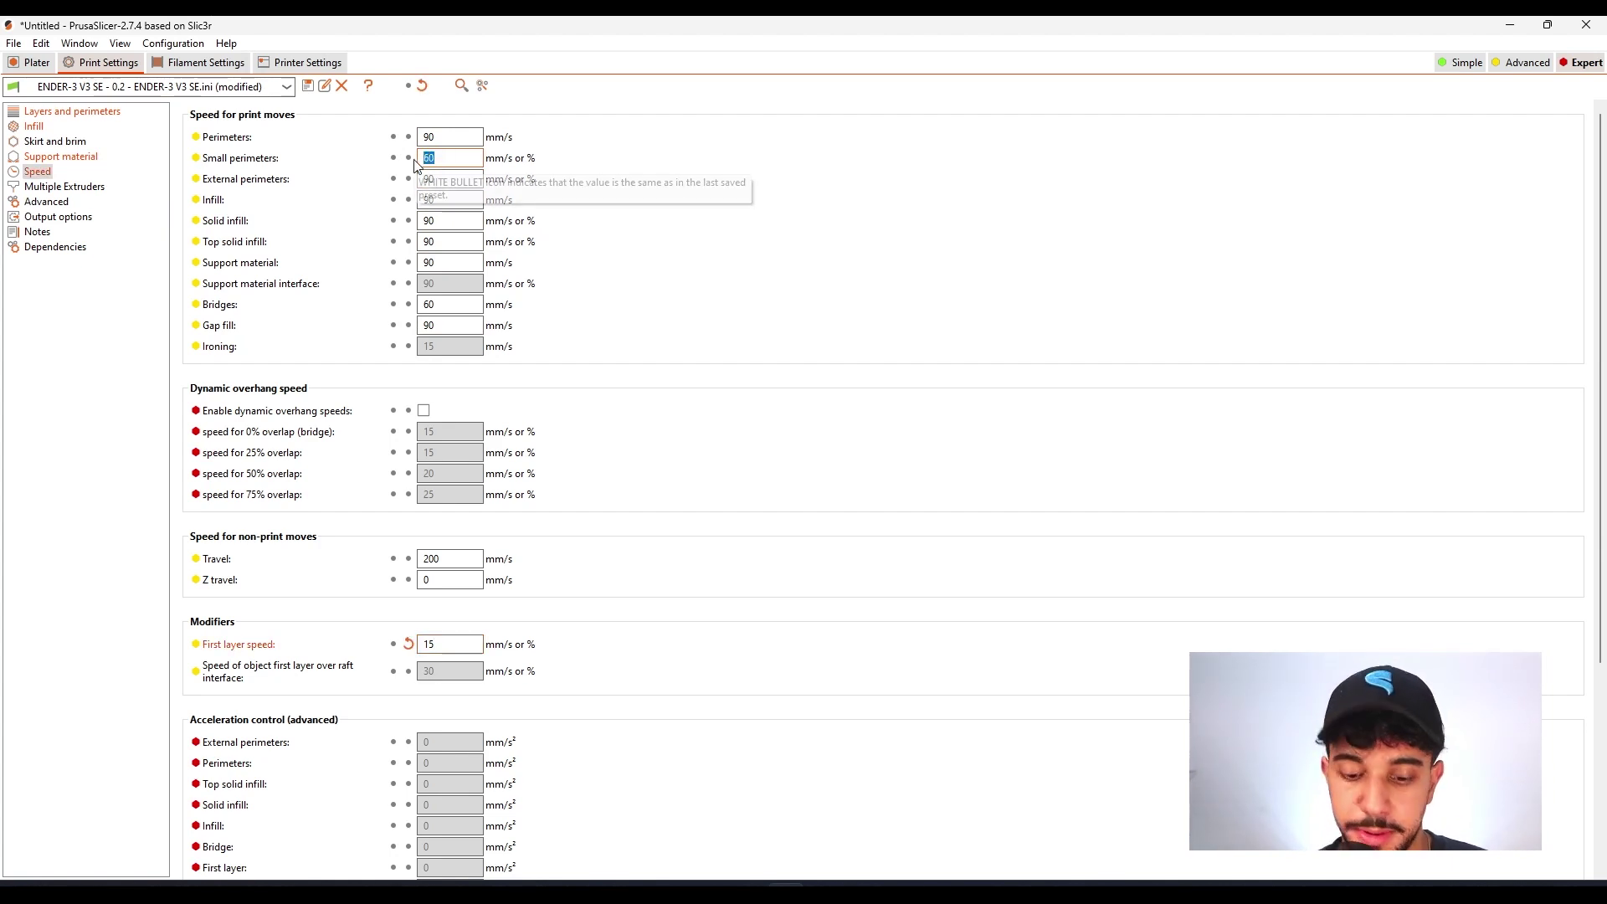
text(50)
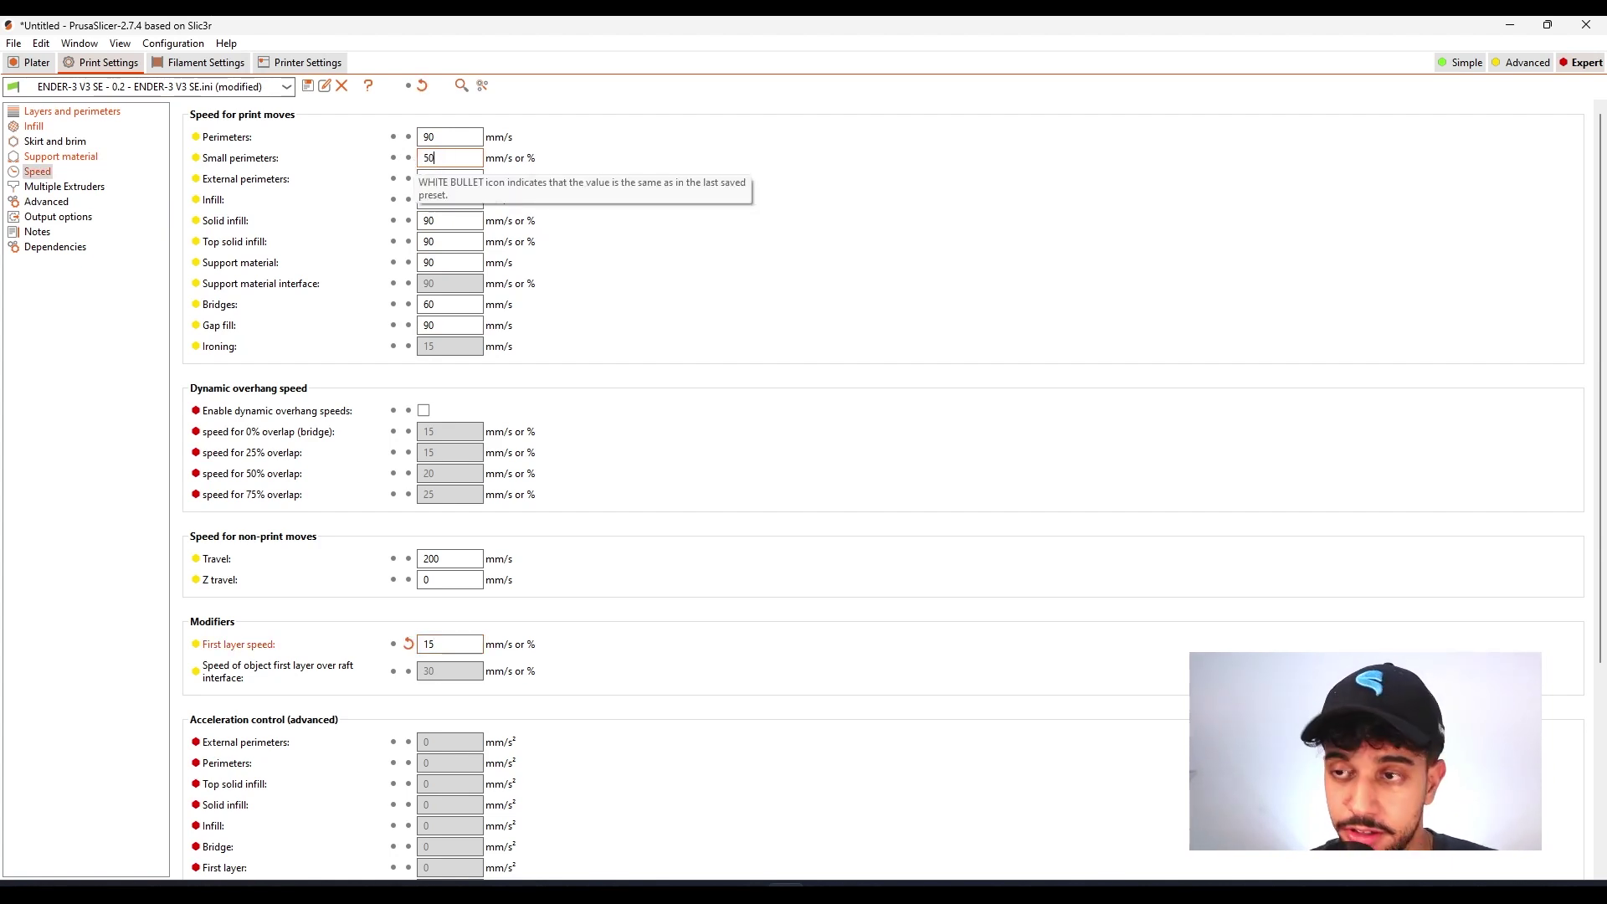
click(450, 136)
key(BackSpace)
text(80)
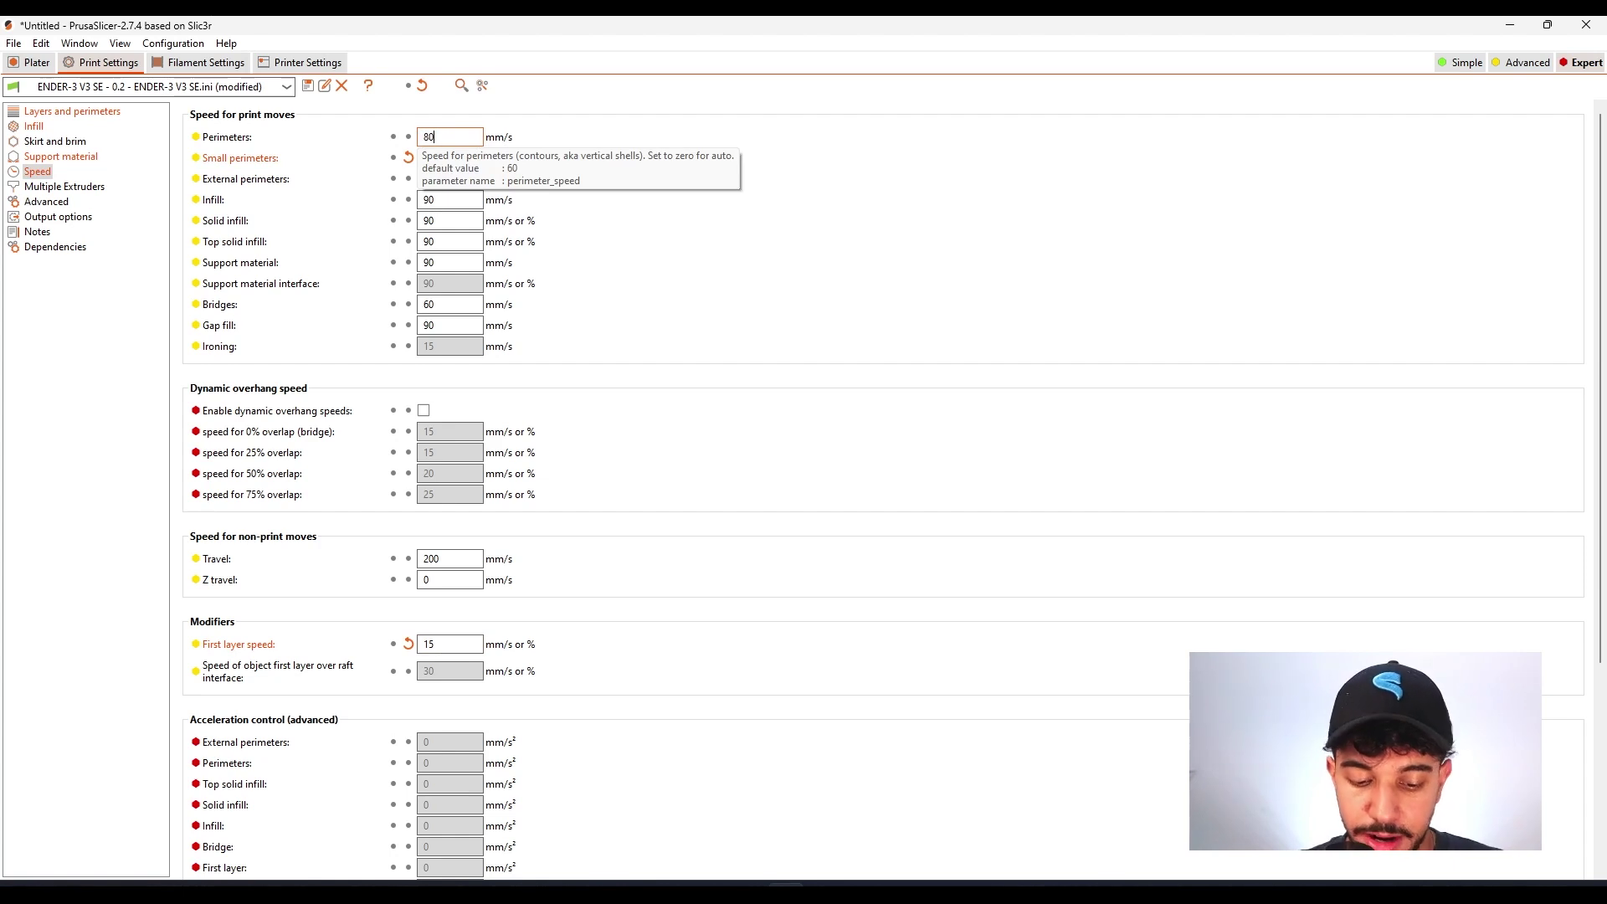
click(456, 176)
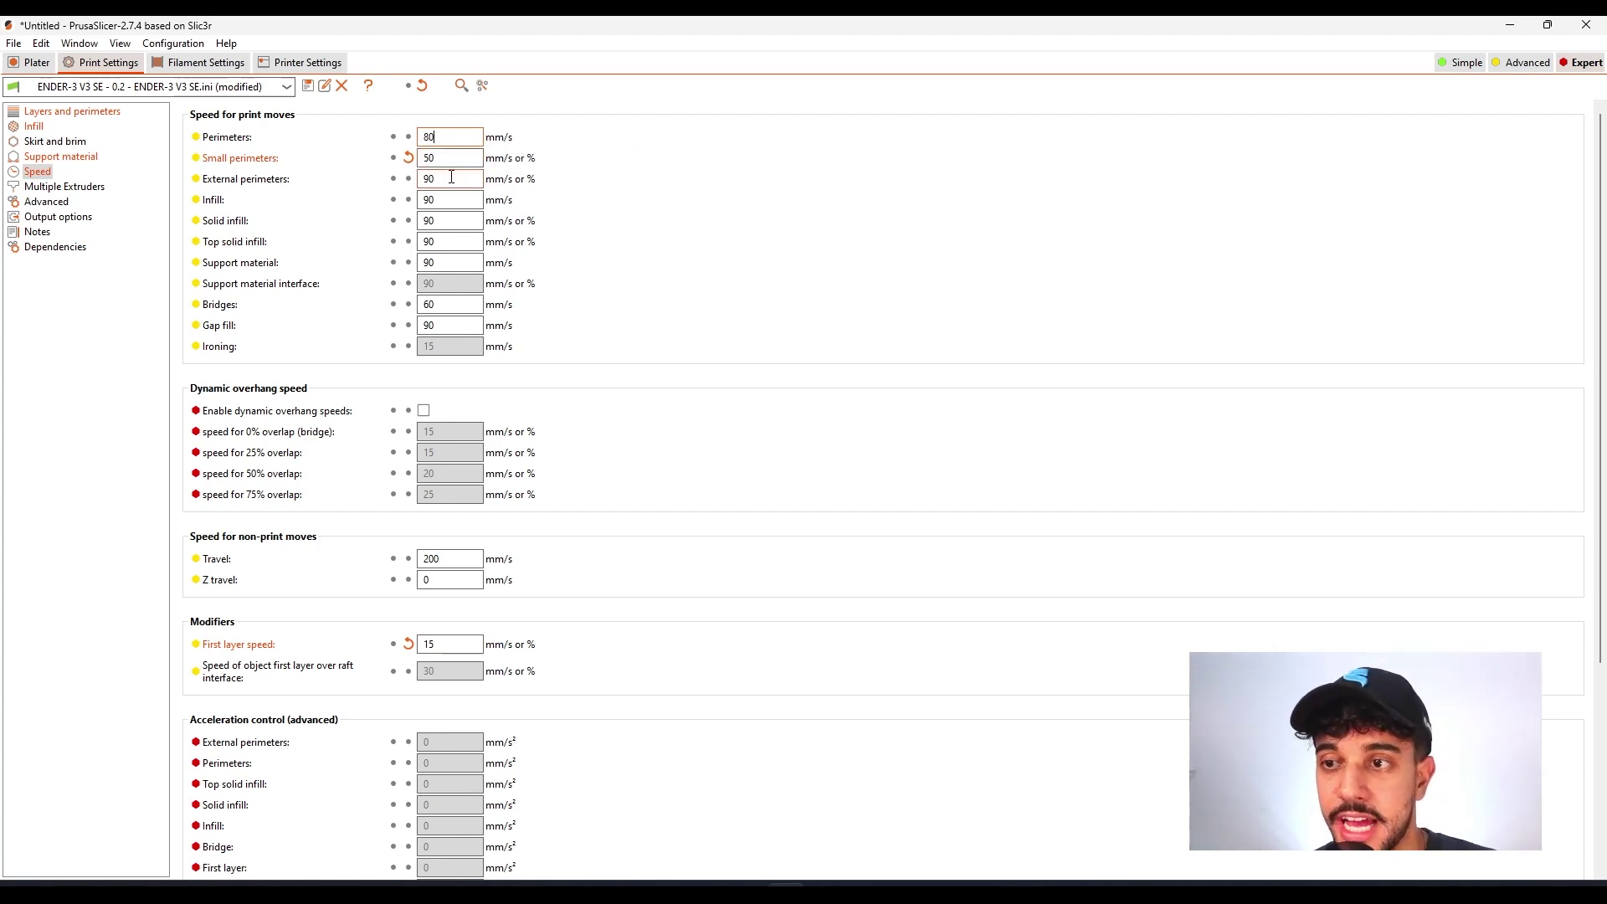
key(BackSpace)
text(80)
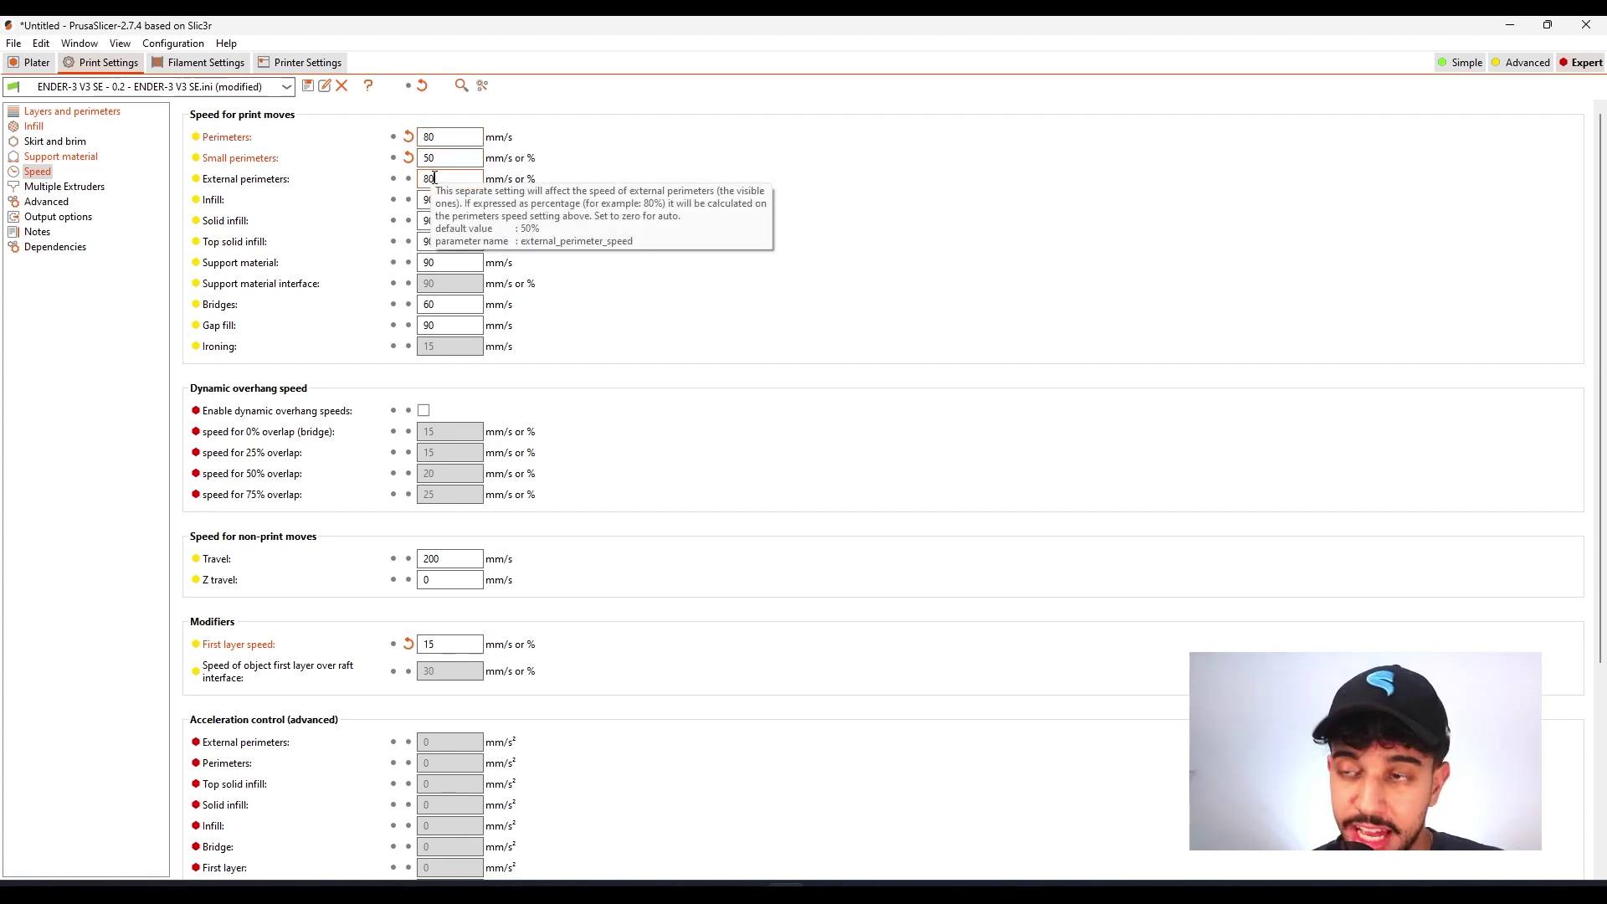
Set infill, solid infill and top solid infill speeds to 80 mm/s
click(421, 201)
text(80)
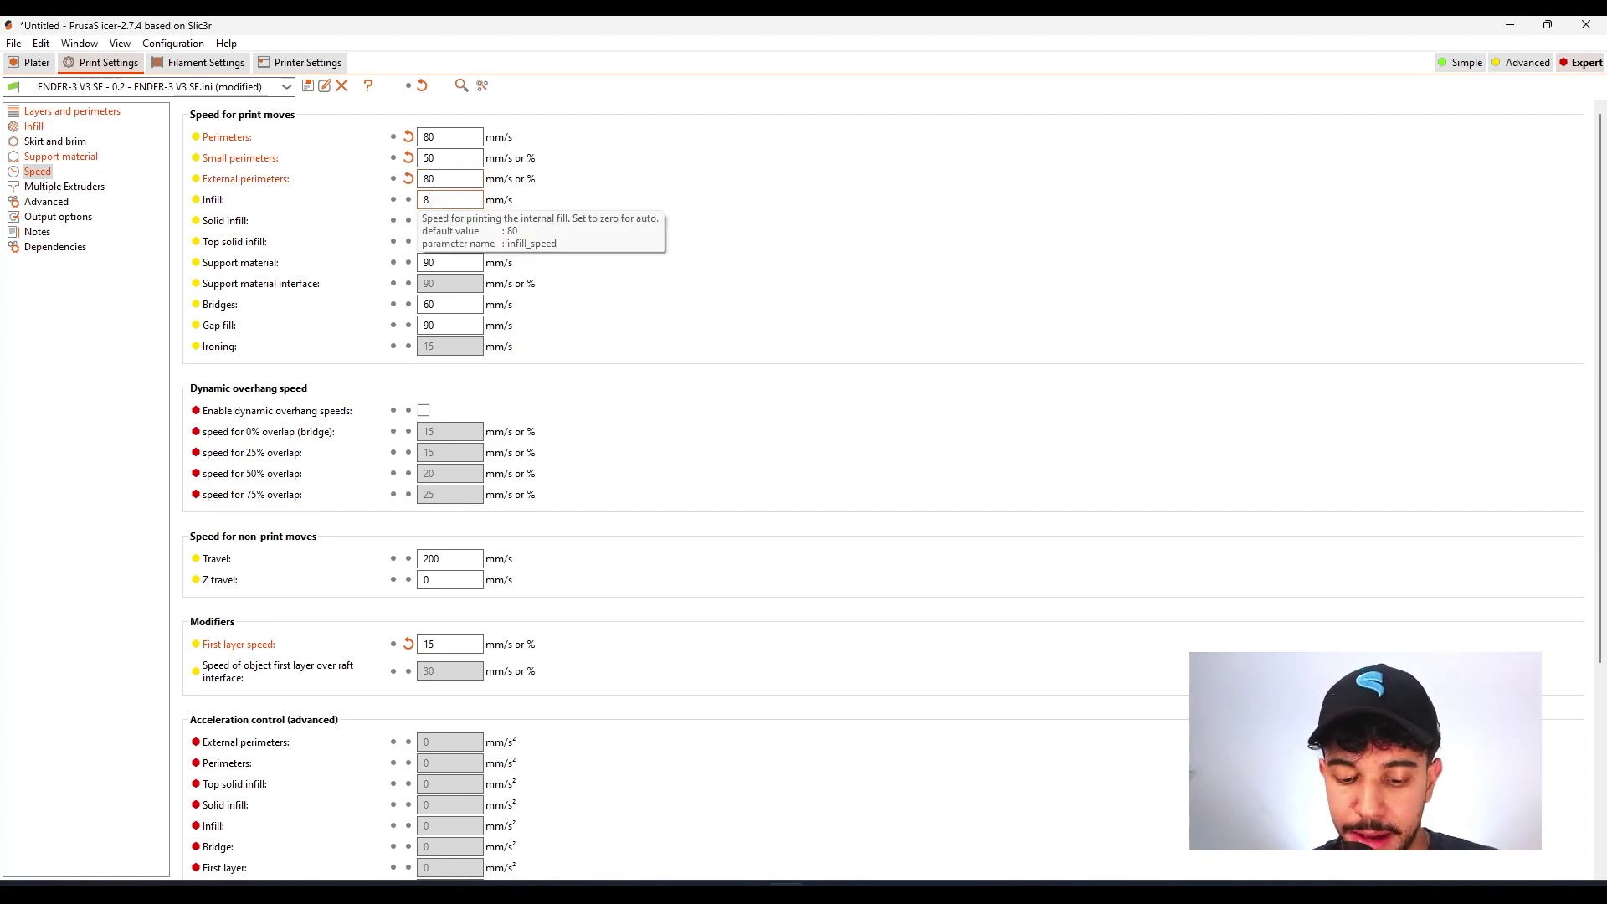
click(423, 220)
text(80)
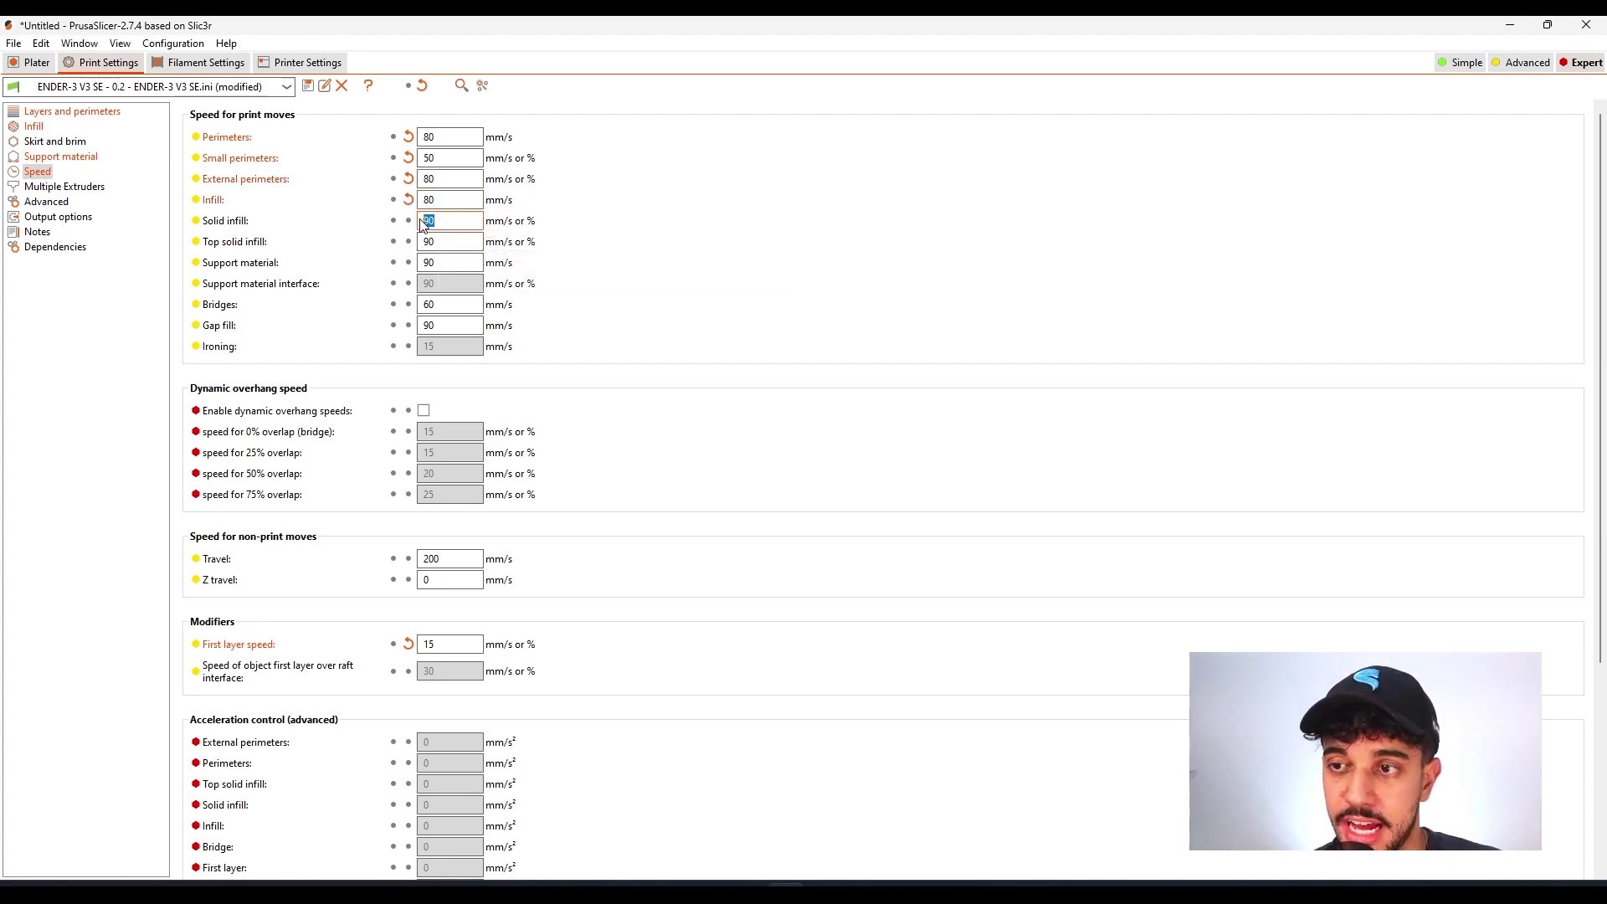
click(424, 241)
text(80)
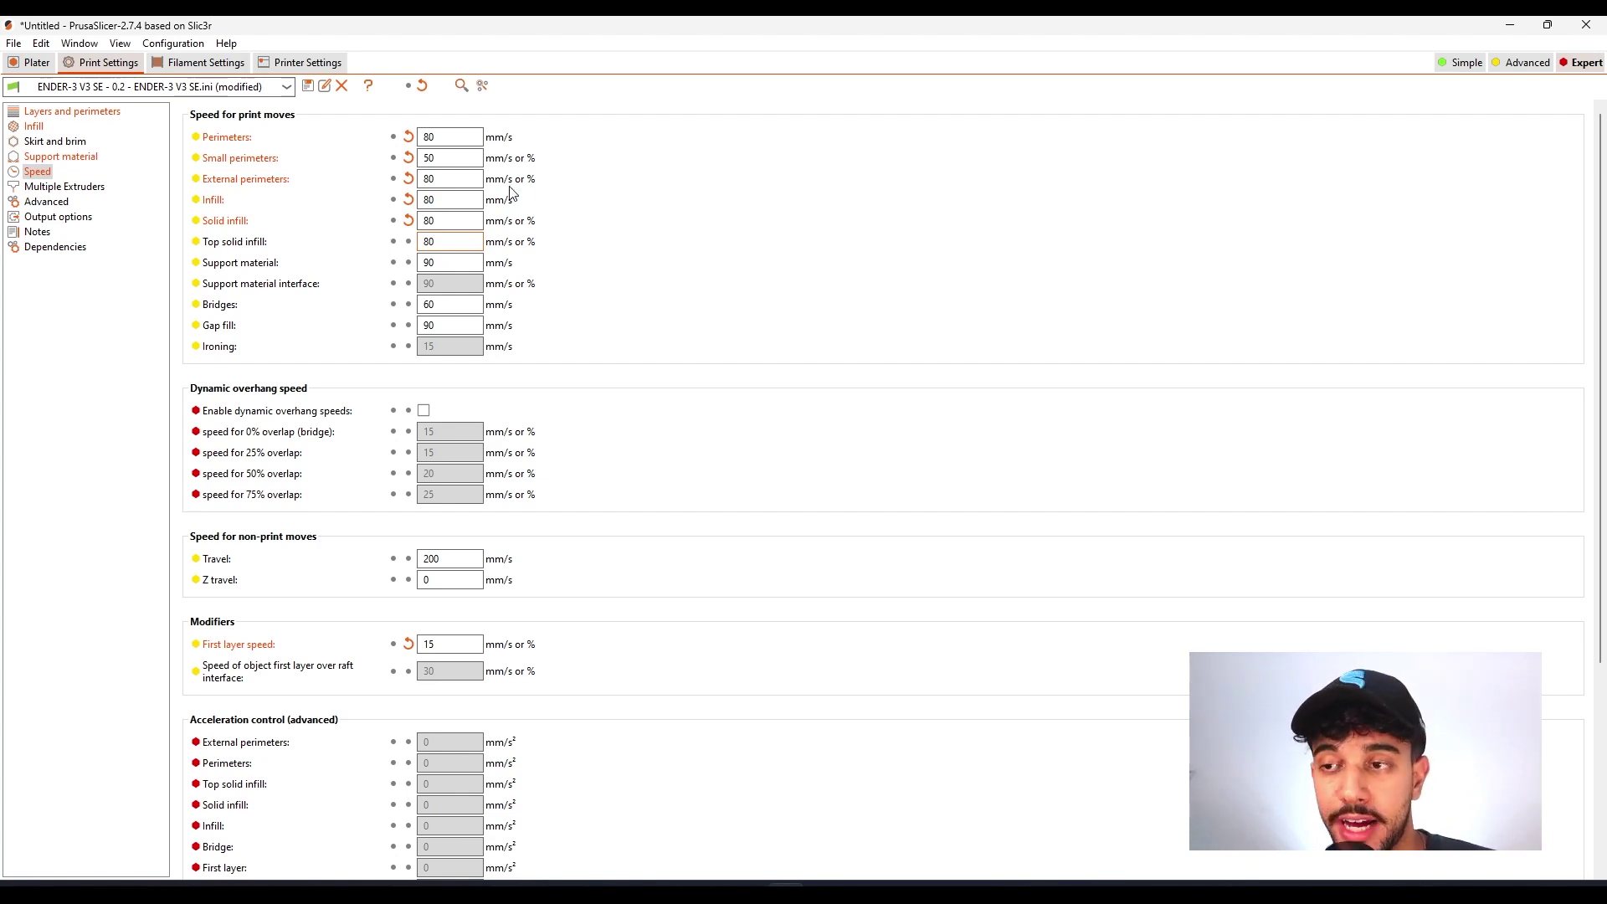
Back on the plater, orbit the sliced manta ray and lower the layer slider to reveal infill
click(25, 67)
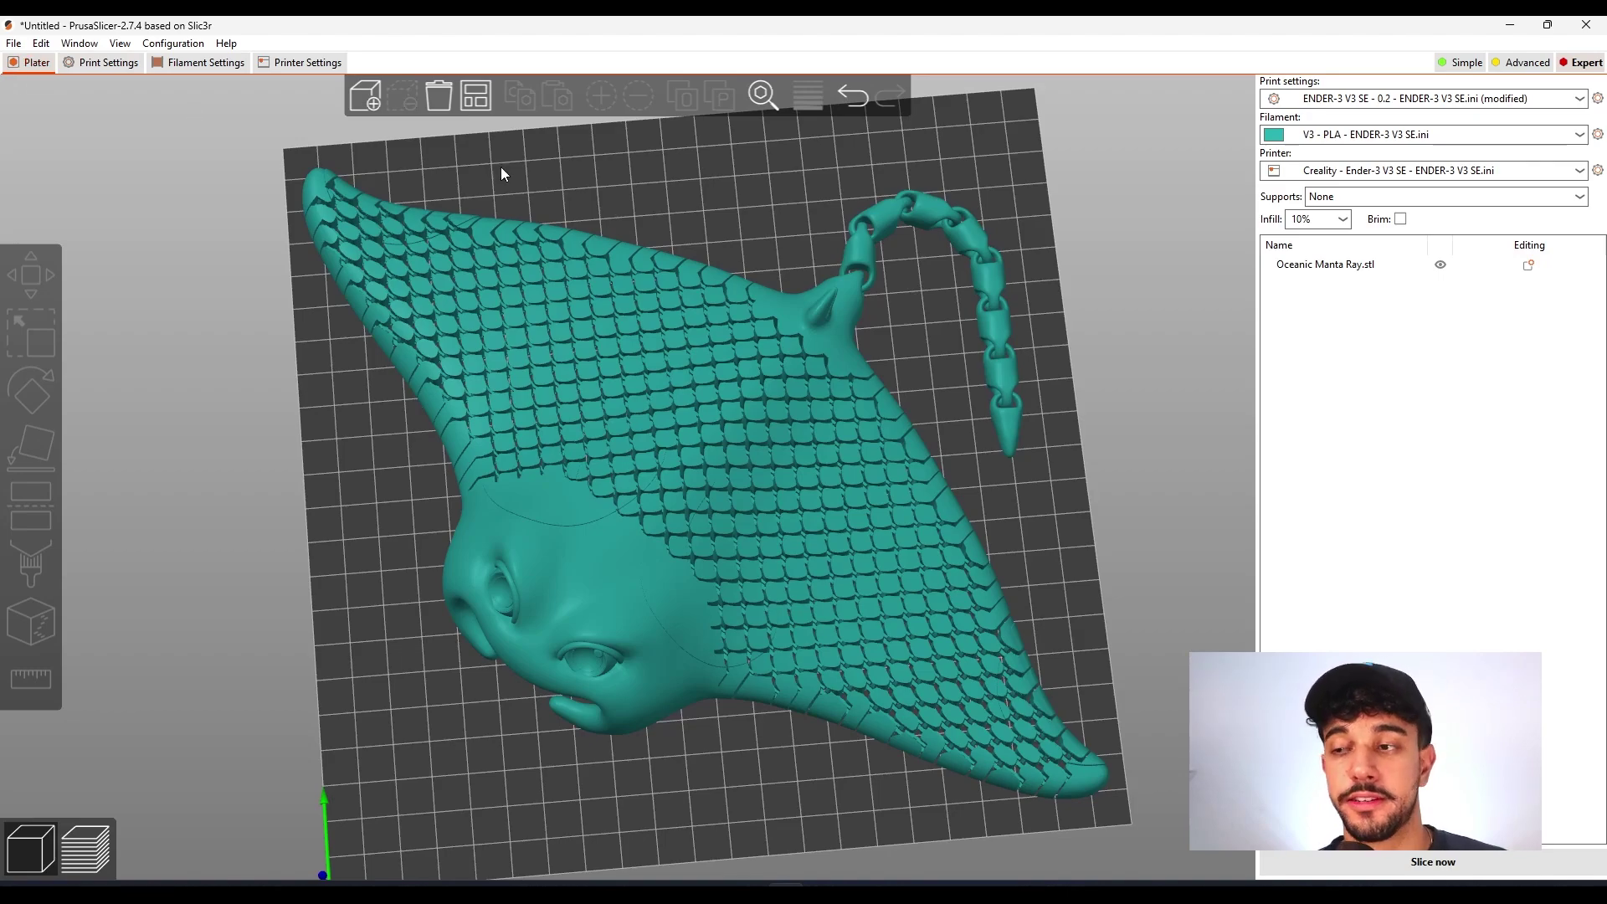
drag(1036, 514, 815, 507)
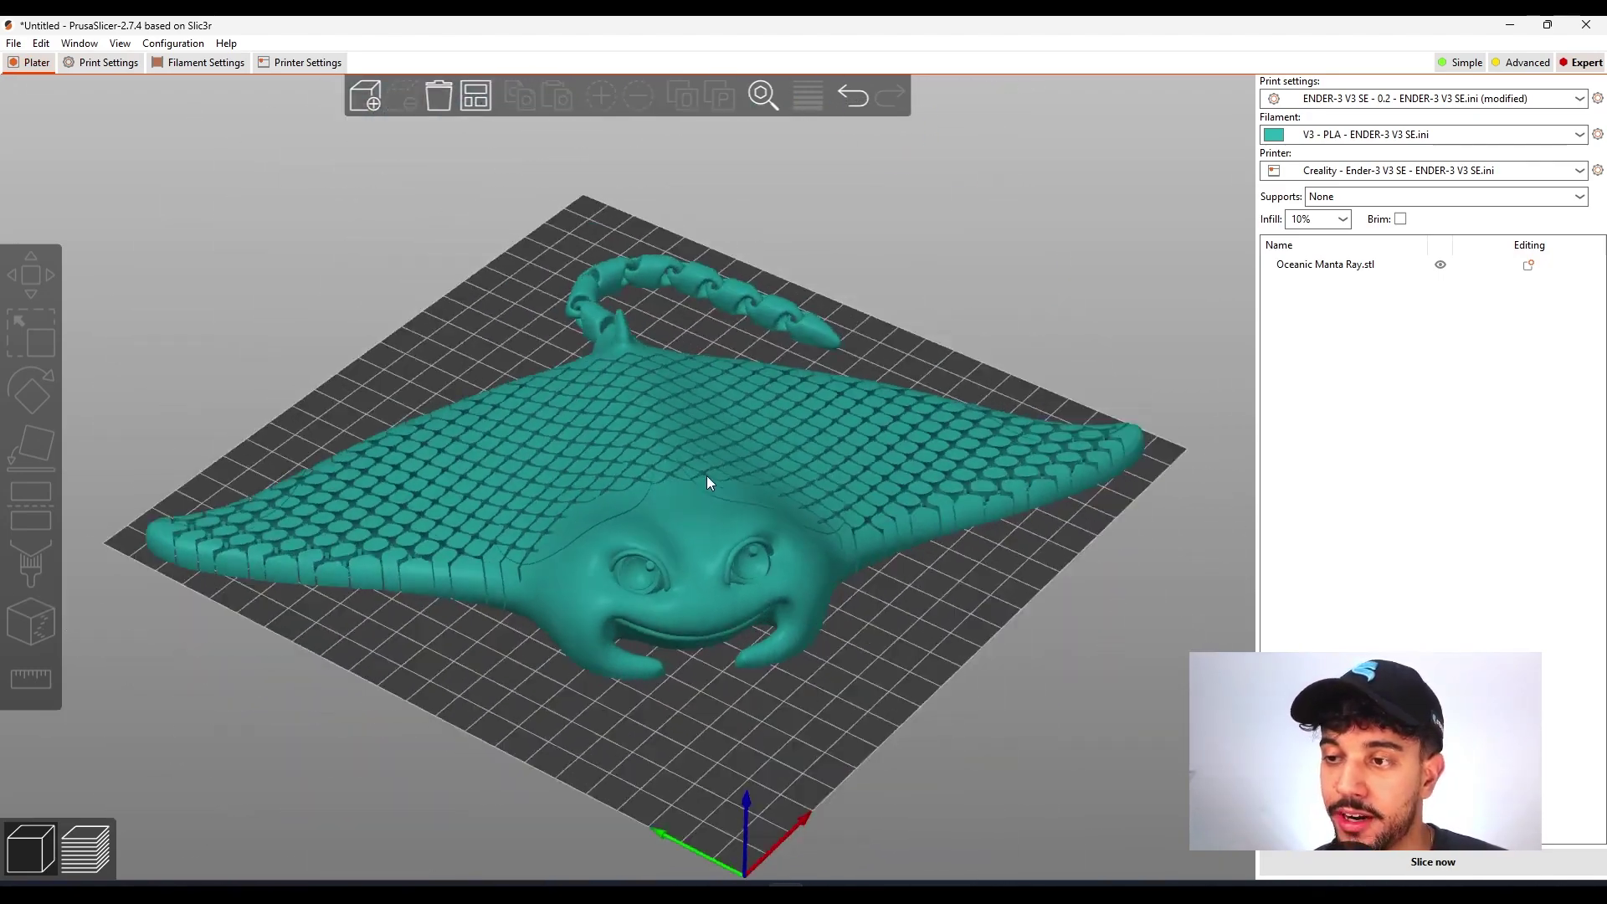
drag(882, 678, 836, 667)
scroll(804, 720, up, 5)
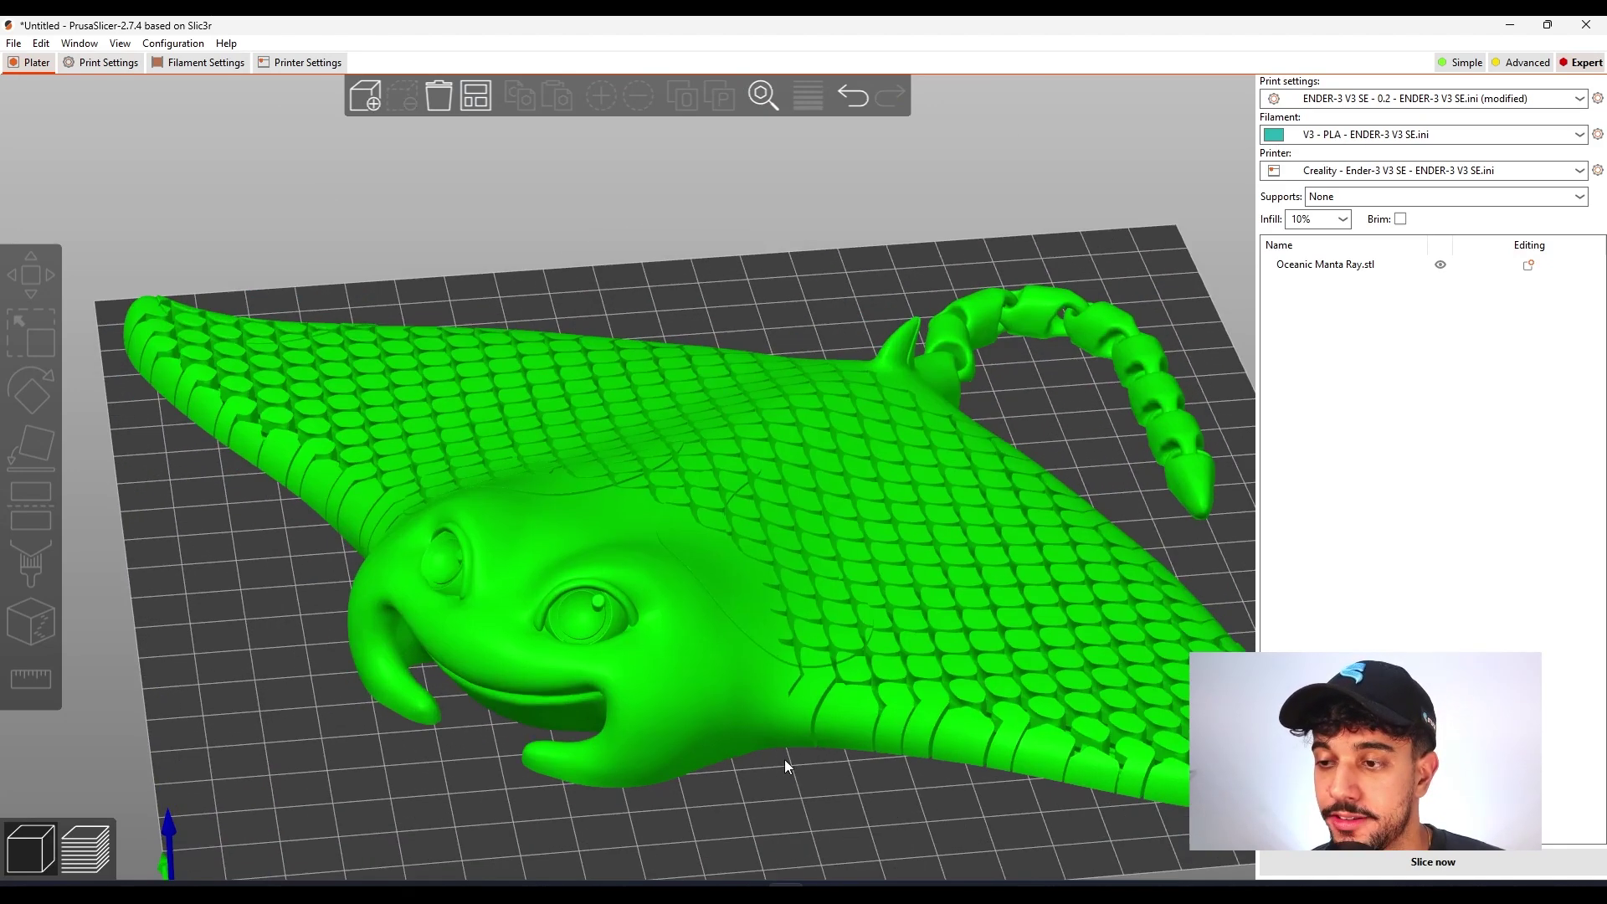
drag(785, 760, 710, 685)
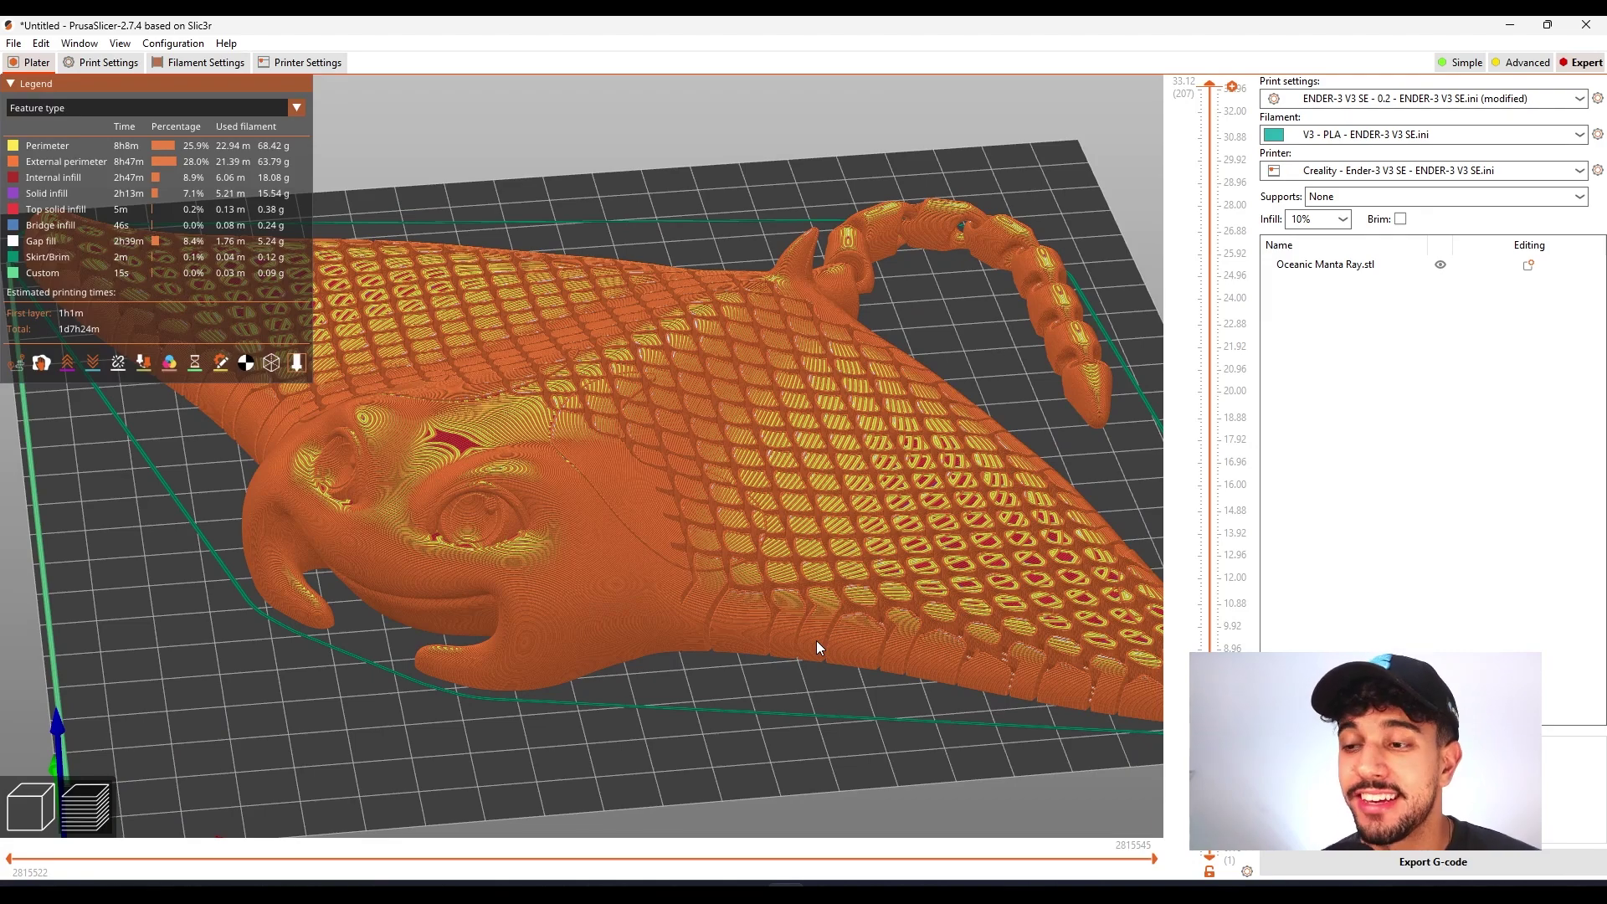
scroll(837, 644, down, 6)
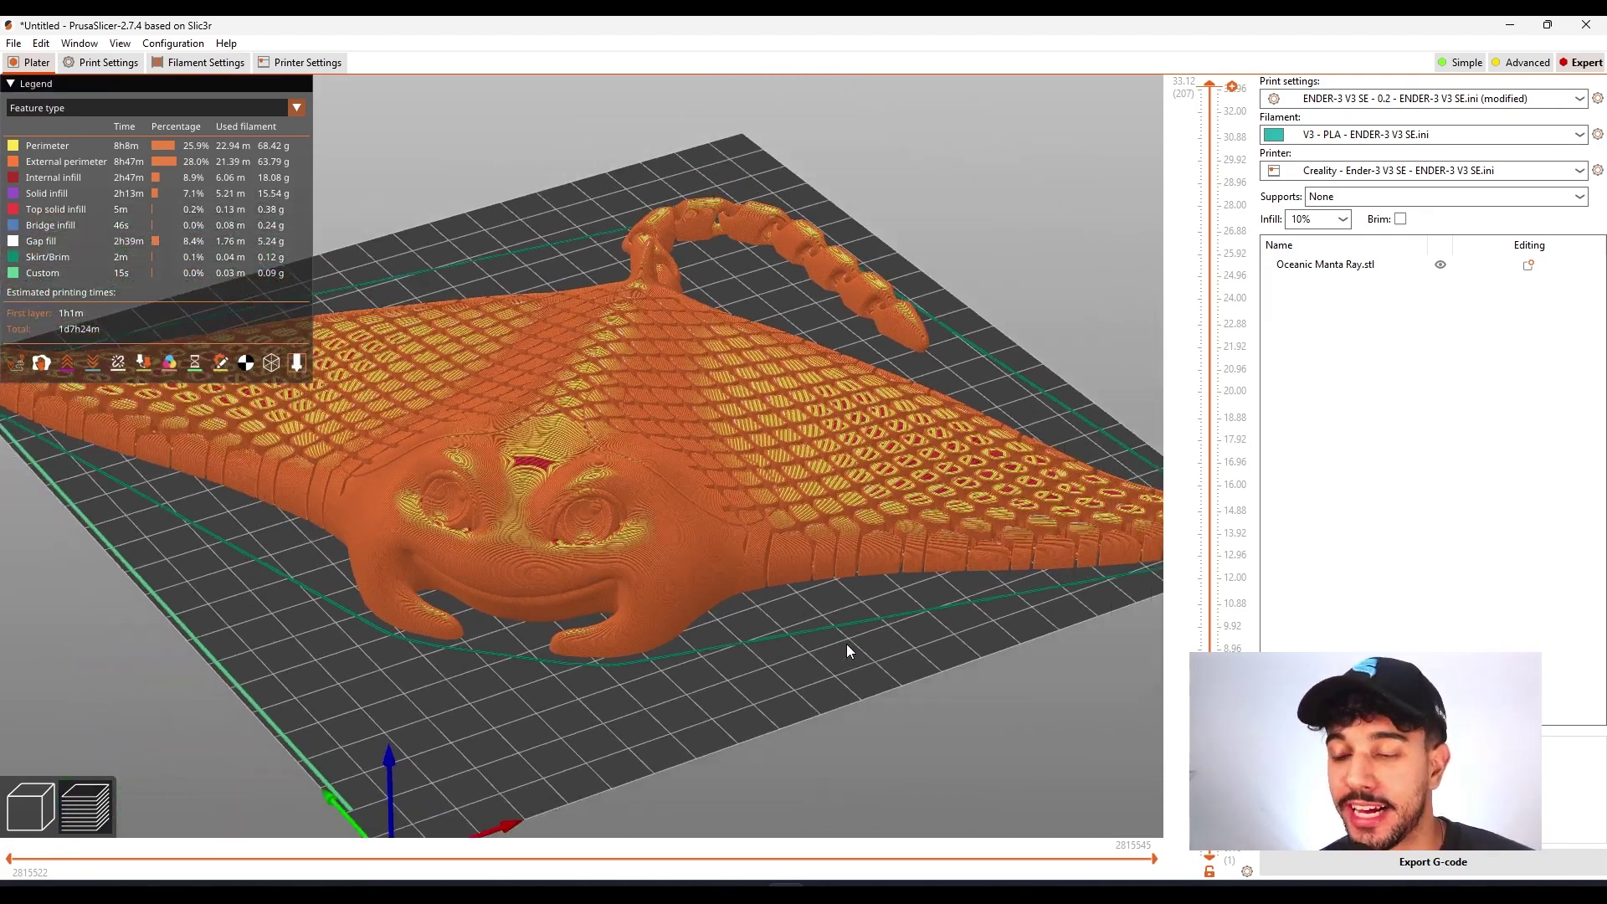
drag(831, 659, 817, 663)
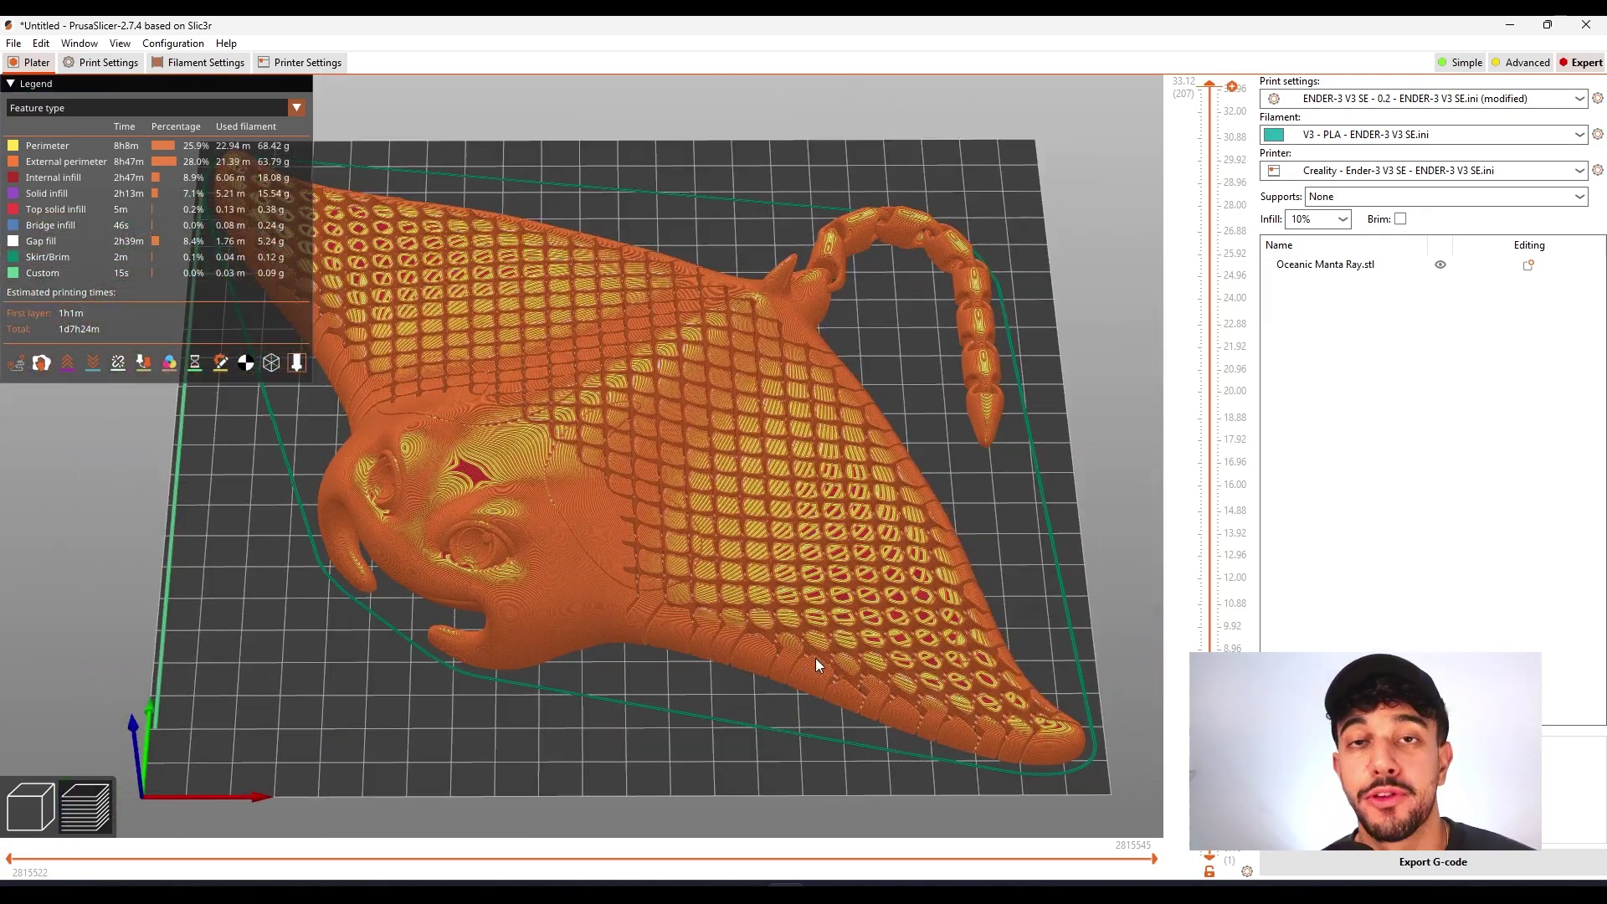
drag(812, 556, 822, 517)
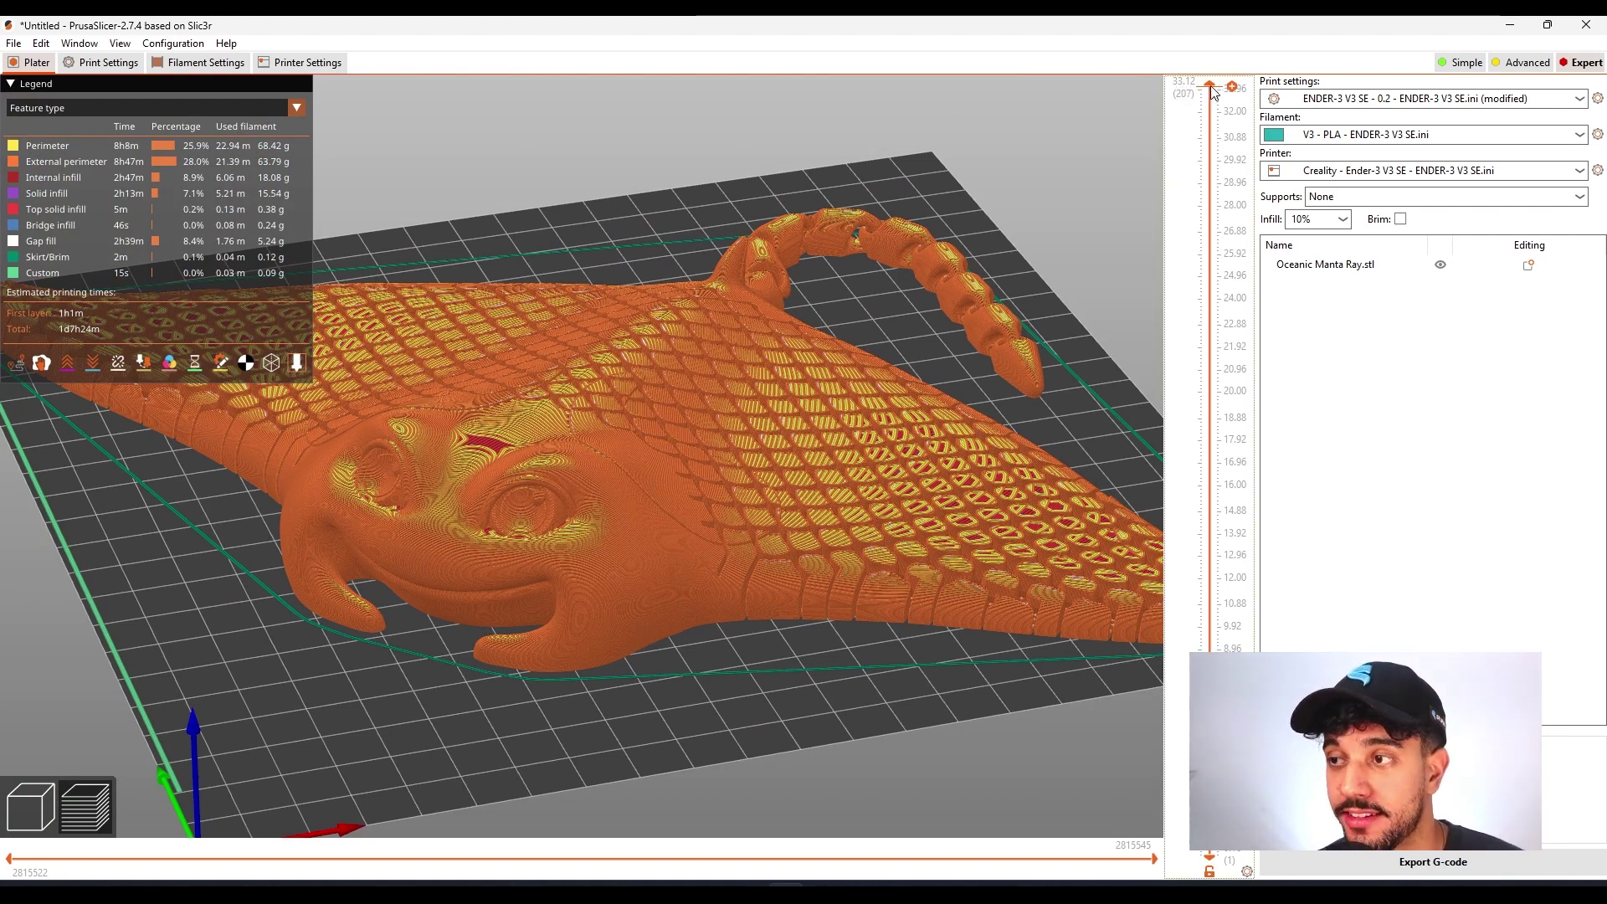
drag(1227, 231, 1230, 75)
click(275, 110)
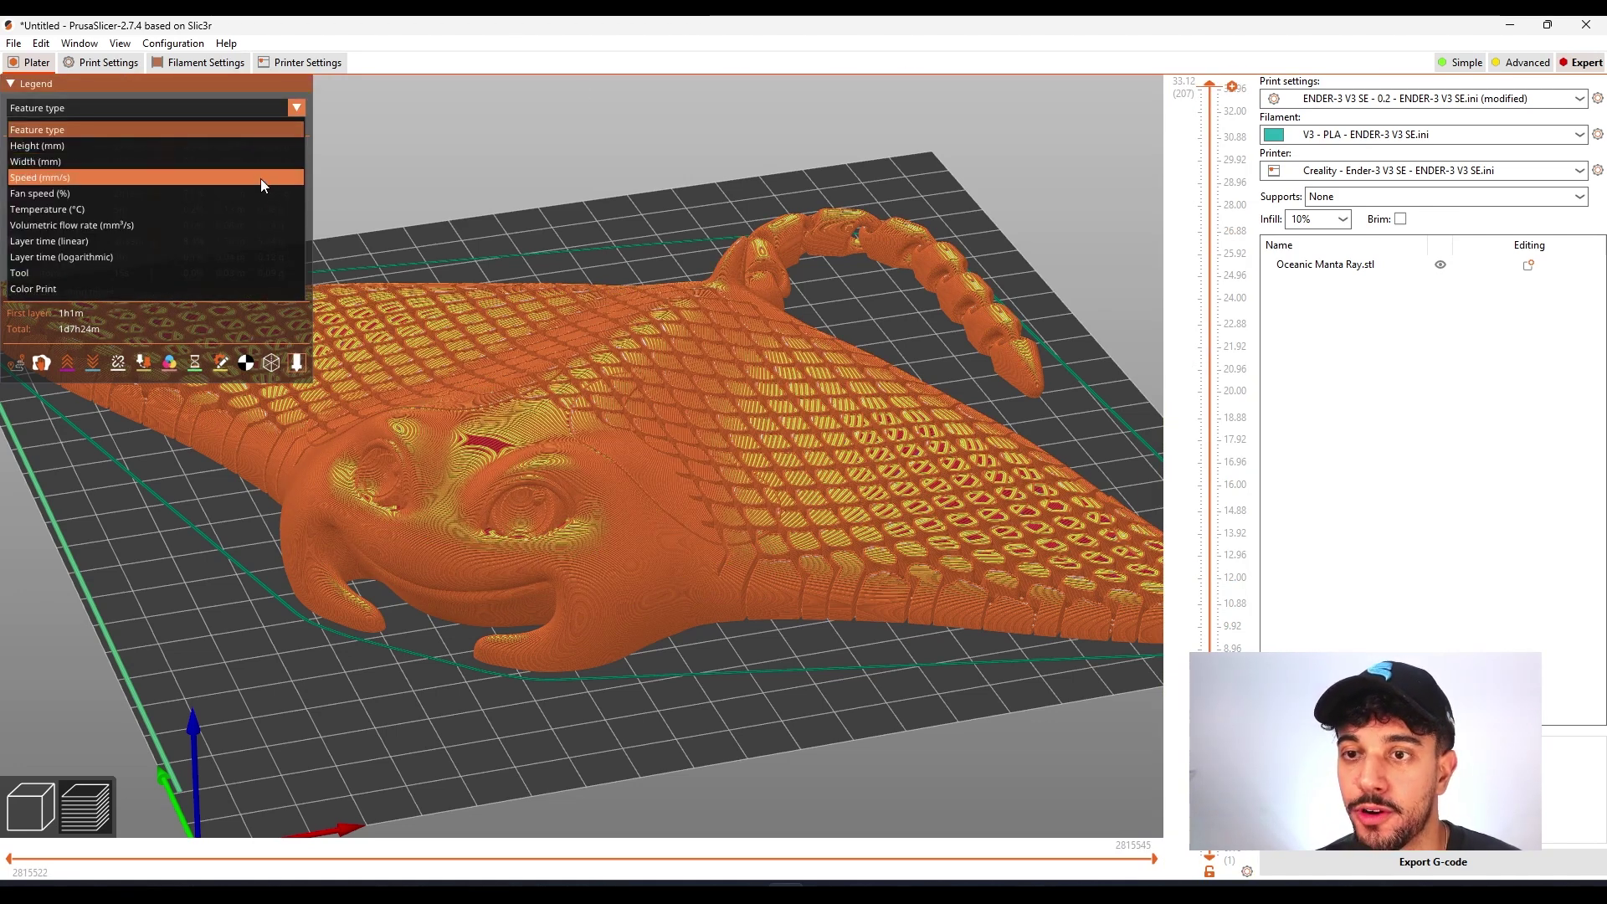
click(253, 177)
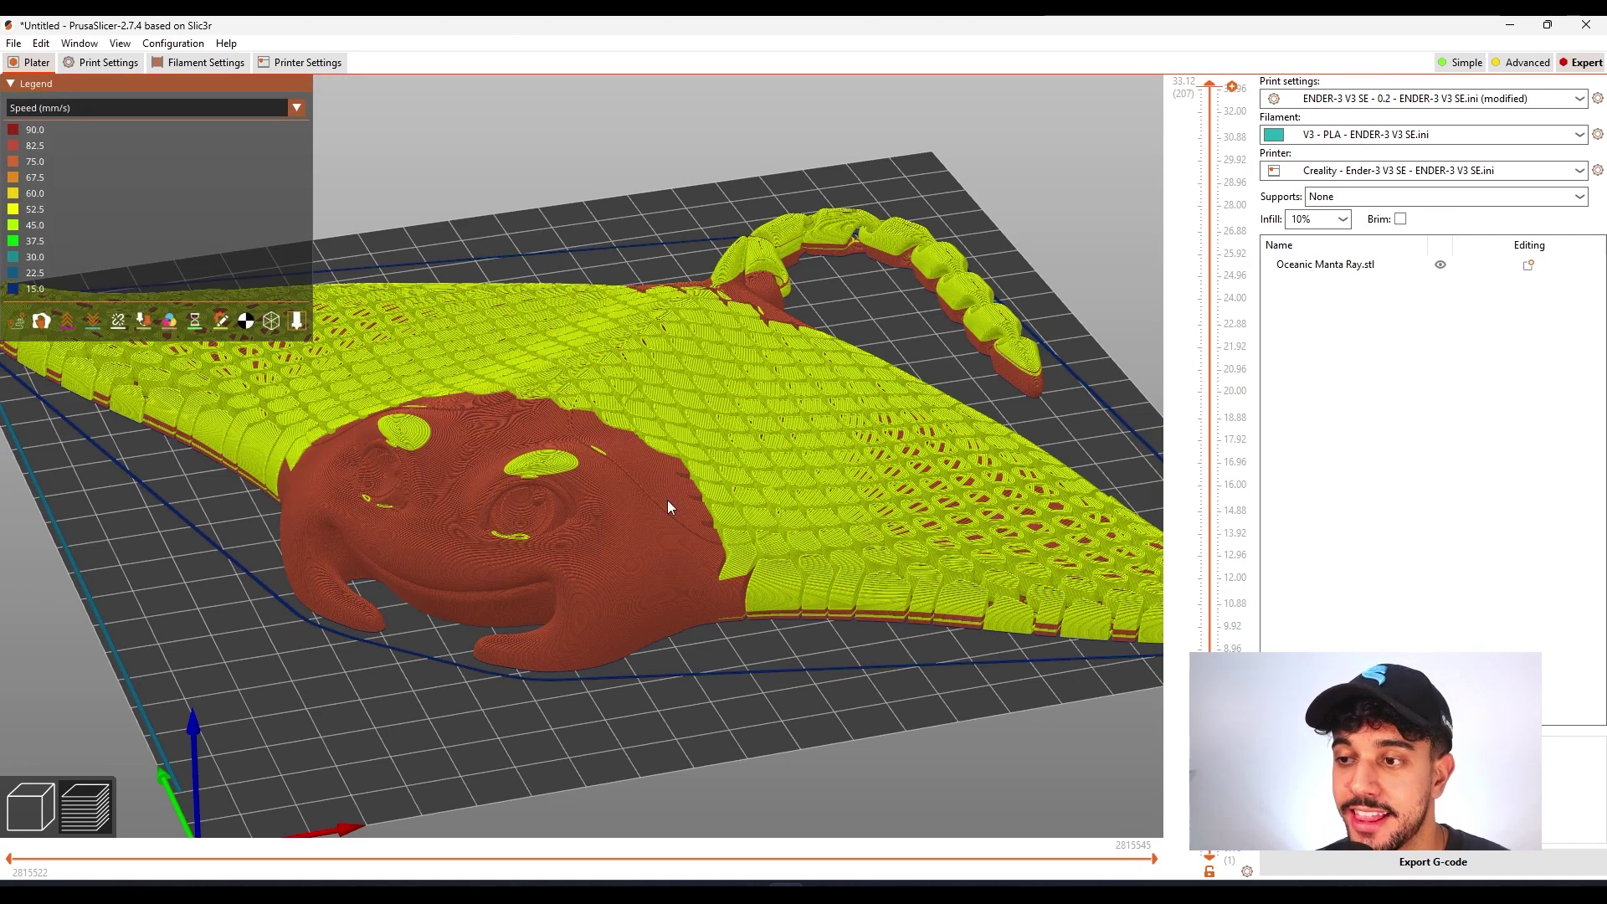
drag(887, 603, 868, 636)
drag(870, 572, 875, 359)
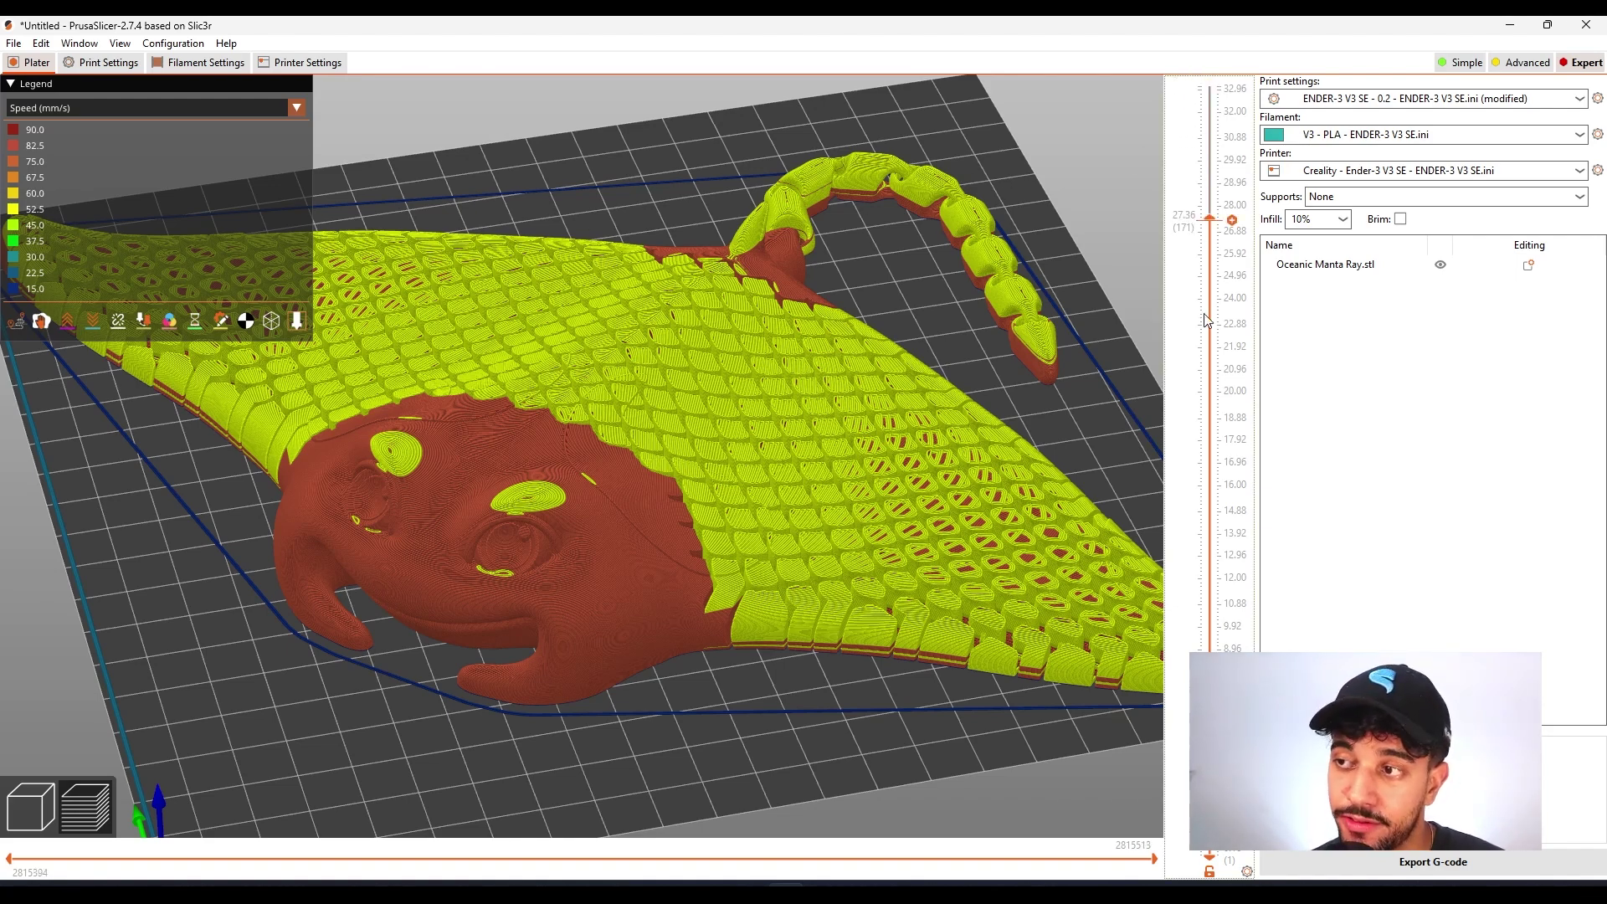
drag(1206, 321, 1210, 854)
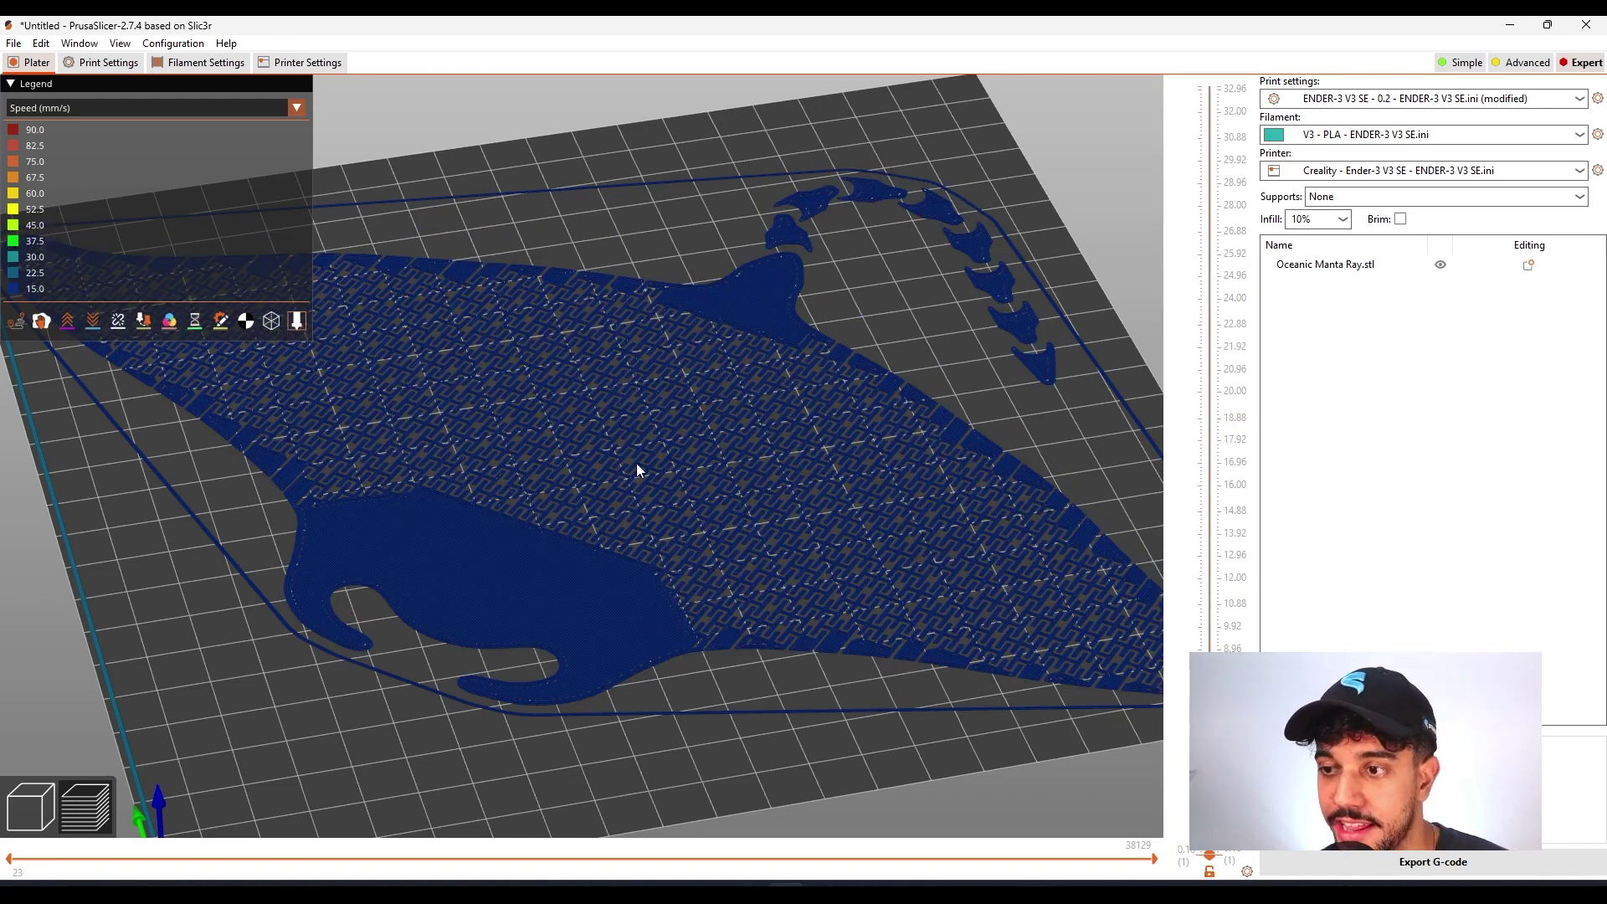
scroll(469, 437, up, 2)
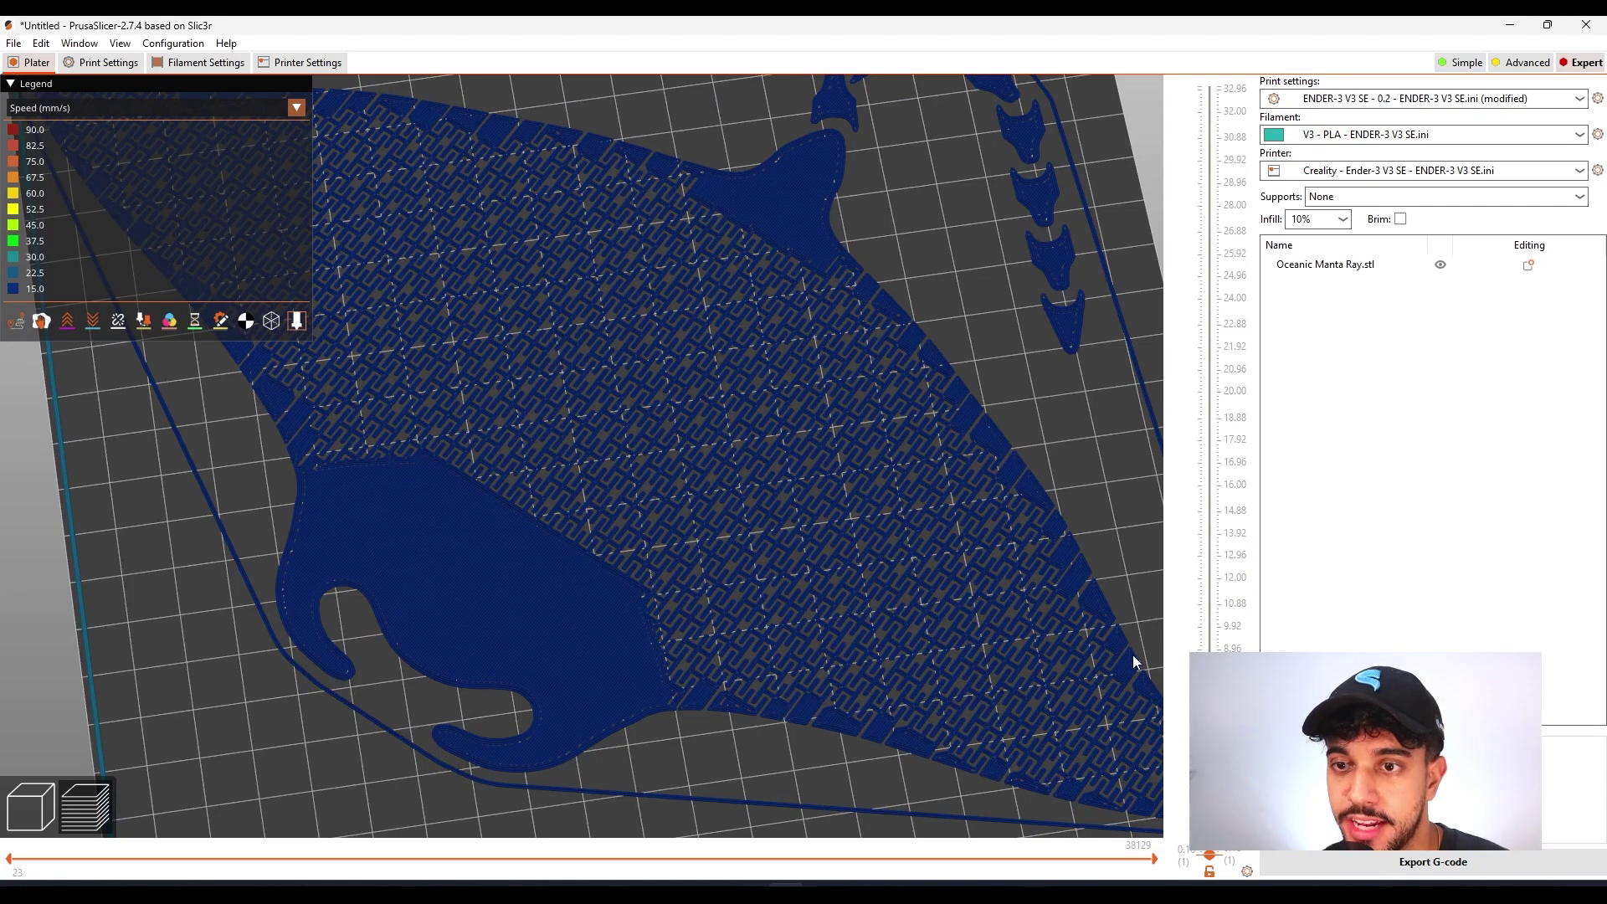
drag(1209, 854, 1209, 496)
drag(1218, 381, 1220, 65)
scroll(935, 414, down, 5)
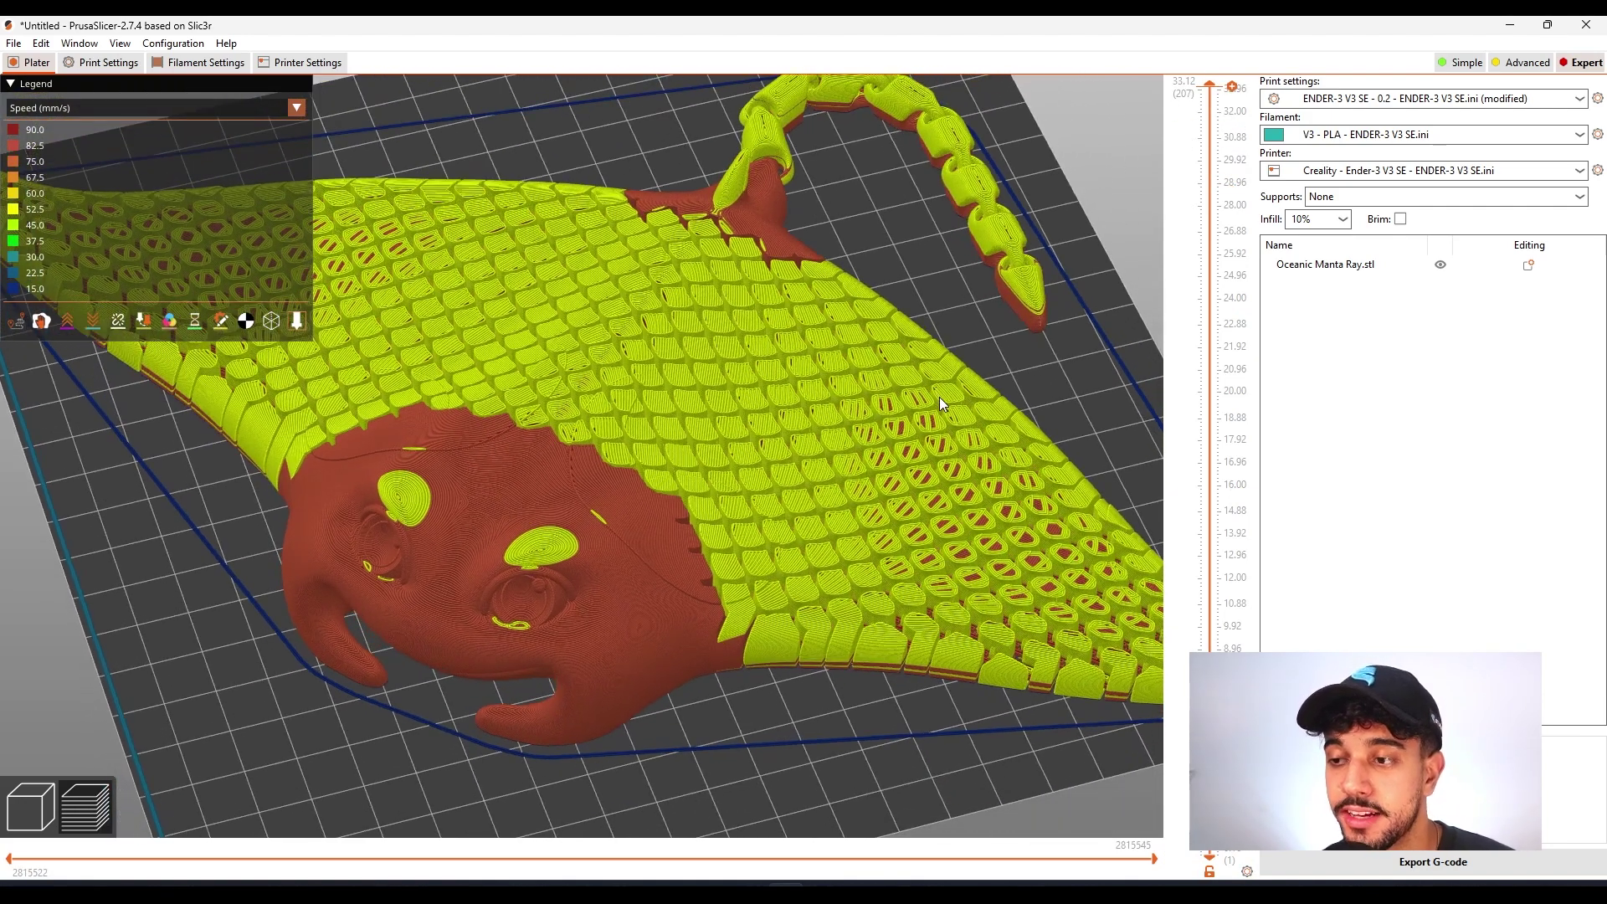
click(209, 109)
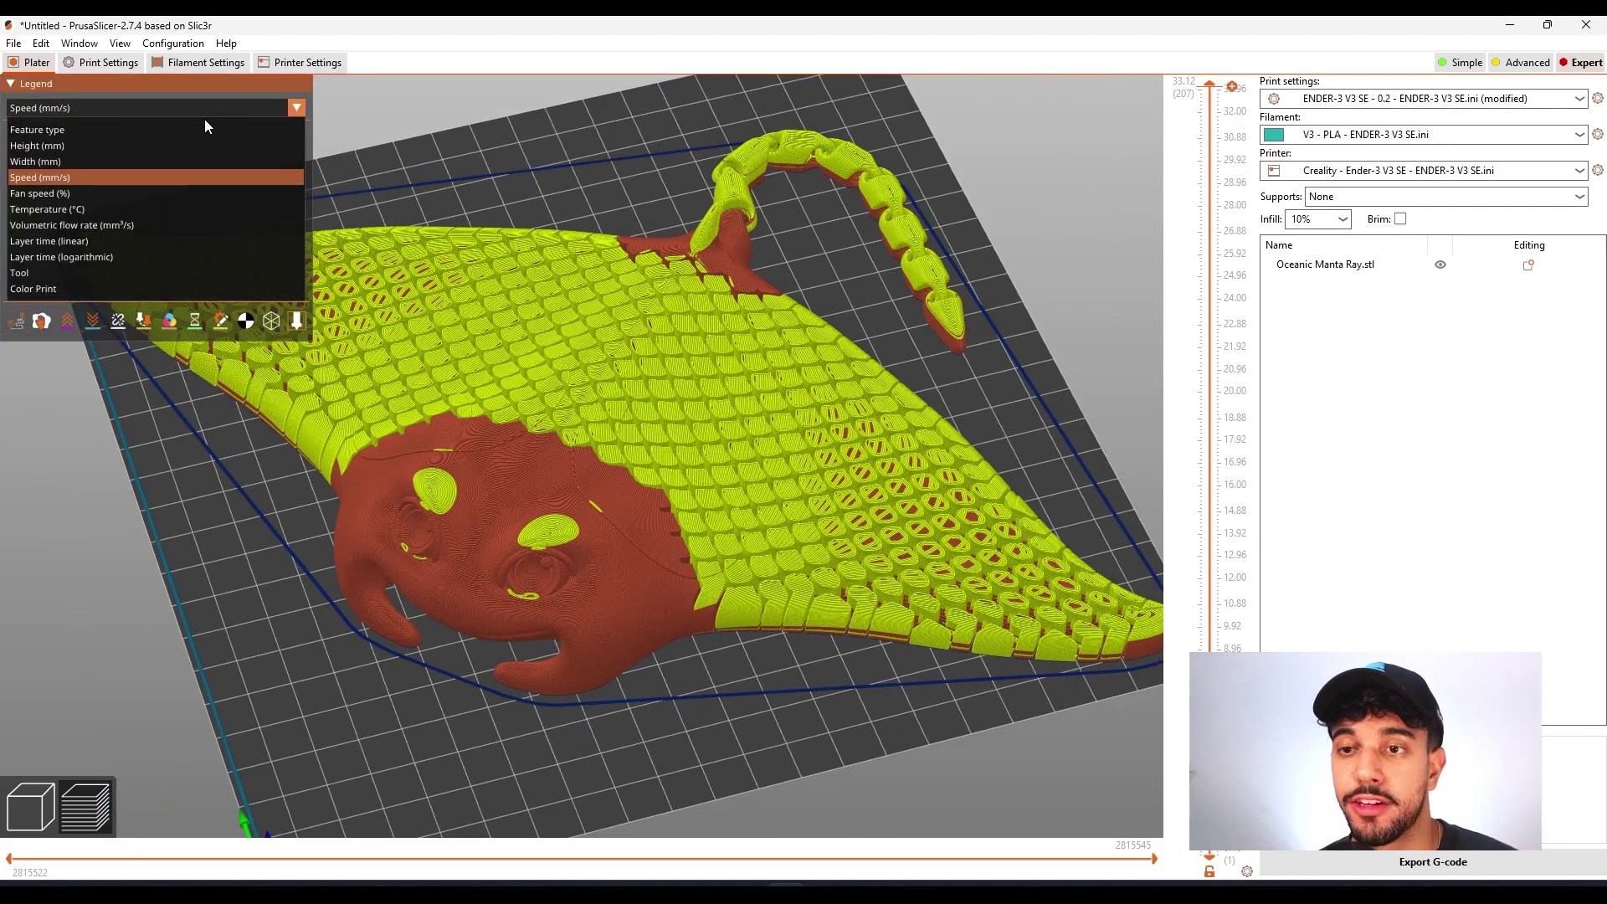
click(205, 126)
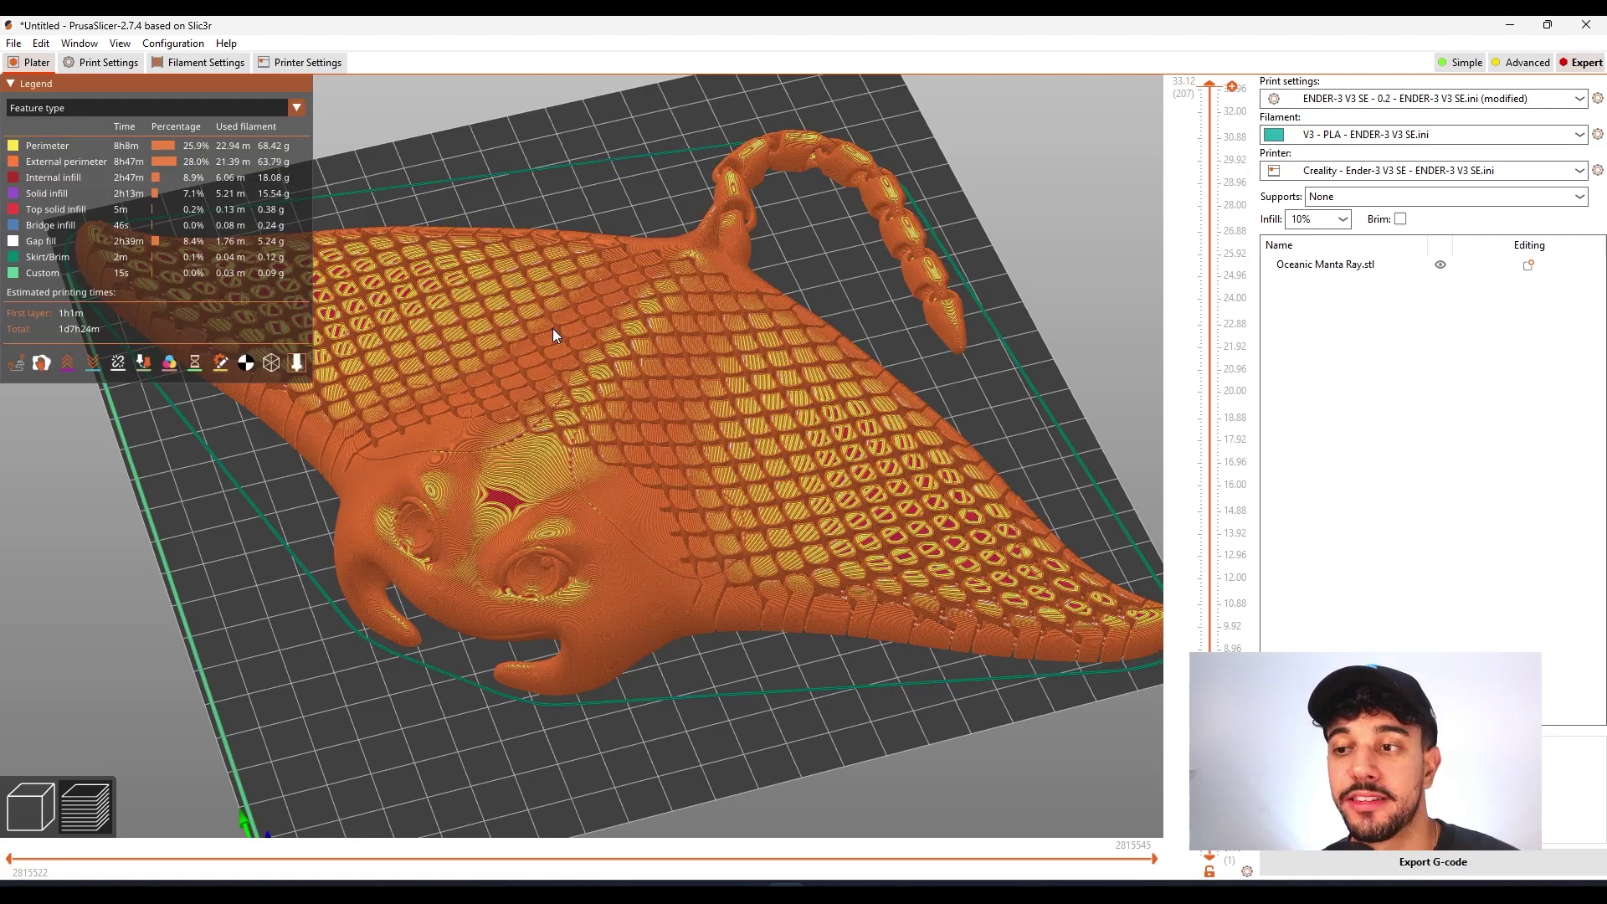